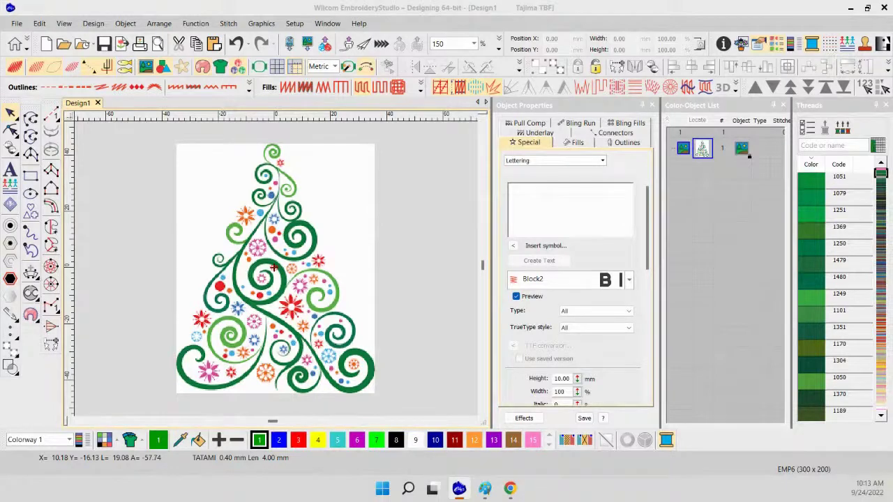
Start a Tatami complex fill and place boundary points around the tree's tip and down its left side
click(726, 309)
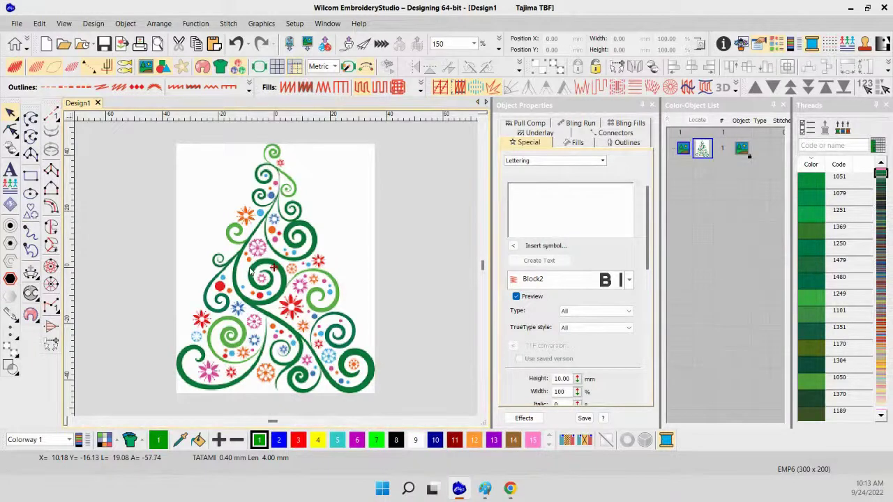
click(31, 136)
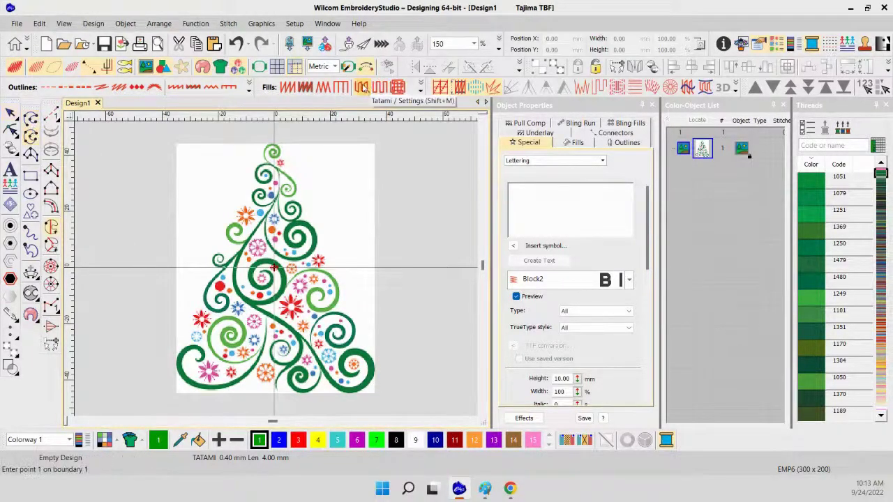
click(362, 87)
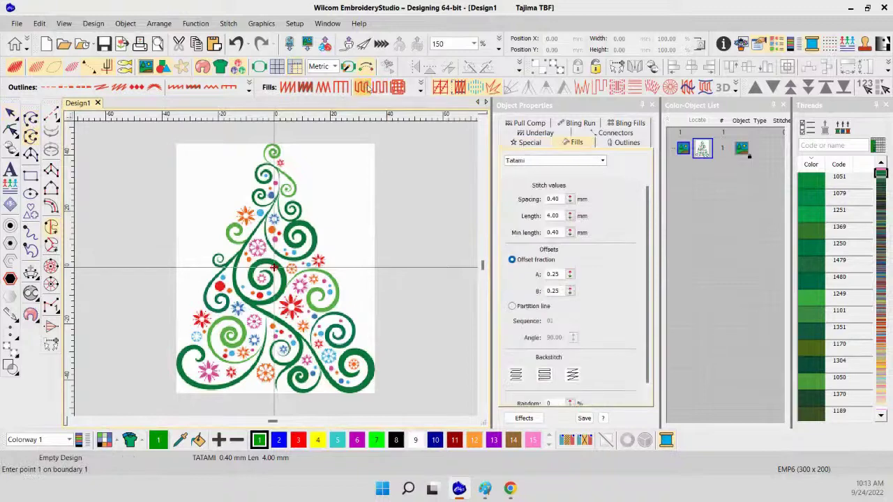
click(280, 148)
scroll(279, 168, up, 1)
click(272, 213)
click(273, 258)
click(233, 356)
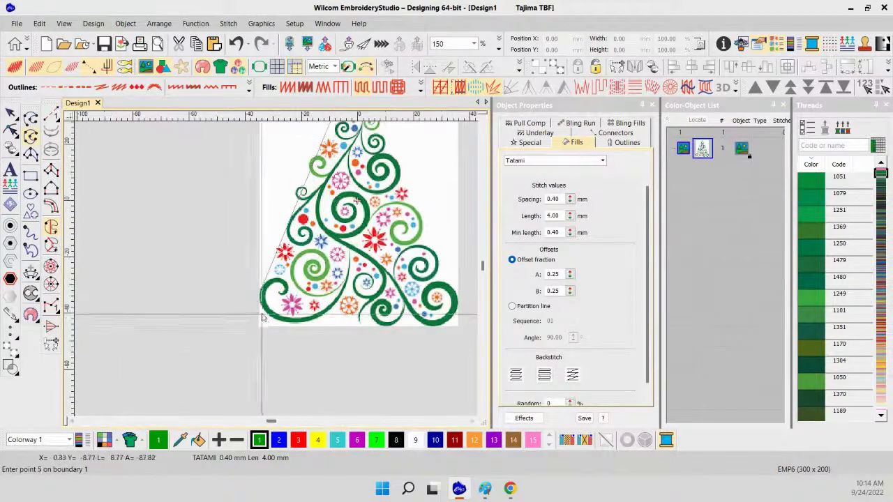
Continue the fill boundary around the tree's lower-left corner, along its base and around the lower-right corner
click(265, 320)
click(285, 325)
click(296, 325)
click(436, 325)
click(361, 273)
click(354, 264)
Redo the last boundary points on the tree's right side and close the outline to generate the Tatami fill
scroll(281, 271, up, 5)
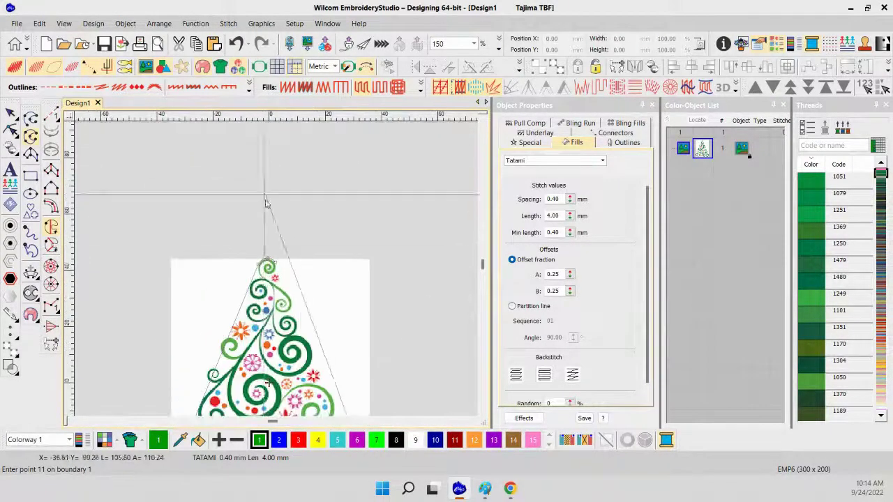
click(279, 269)
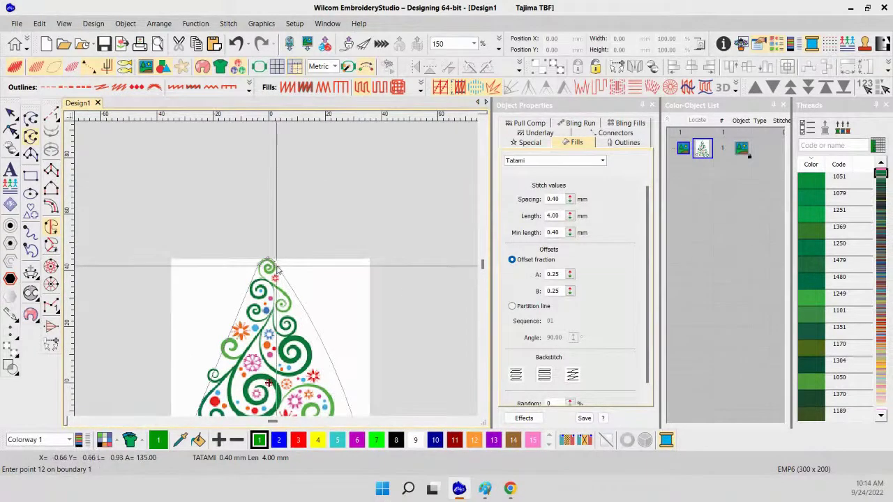
key(BackSpace)
key(BackSpace)
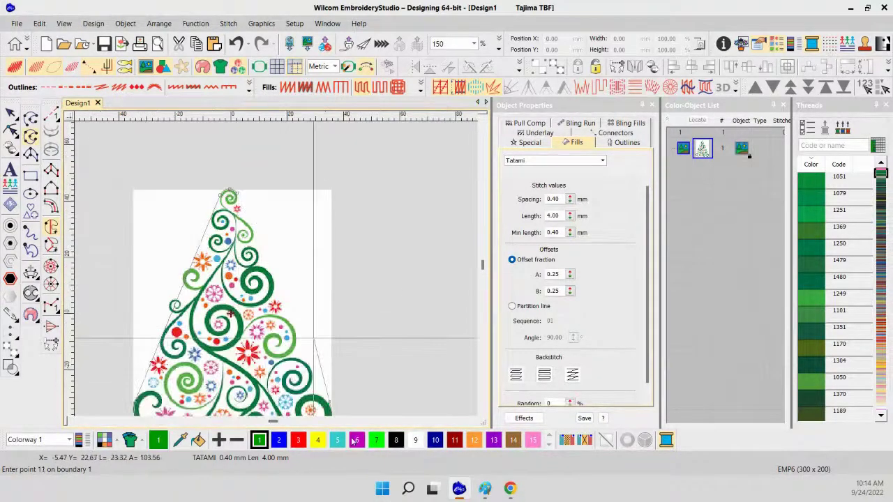
click(293, 328)
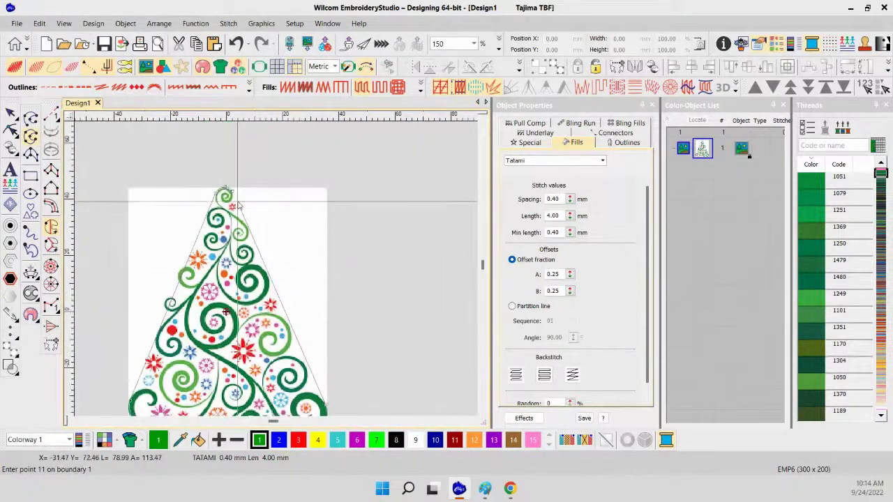
key(Return)
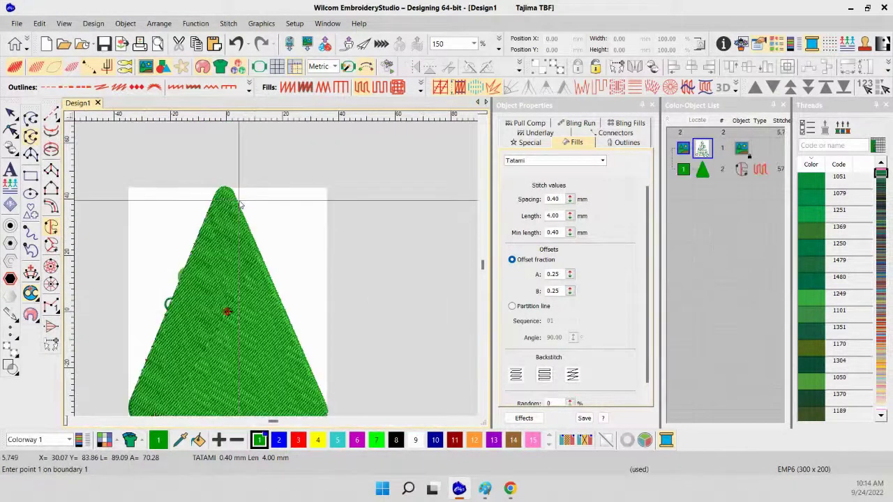
Turn off the first underlay of the green tree fill
click(738, 339)
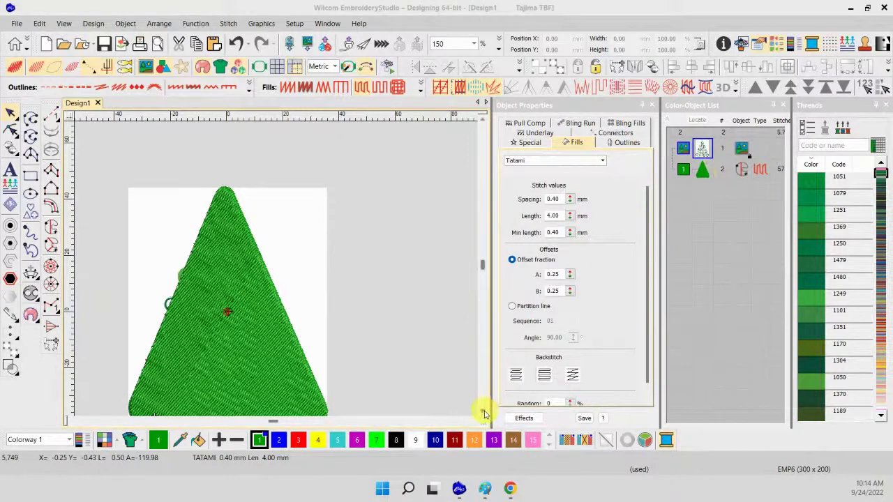
scroll(485, 409, down, 2)
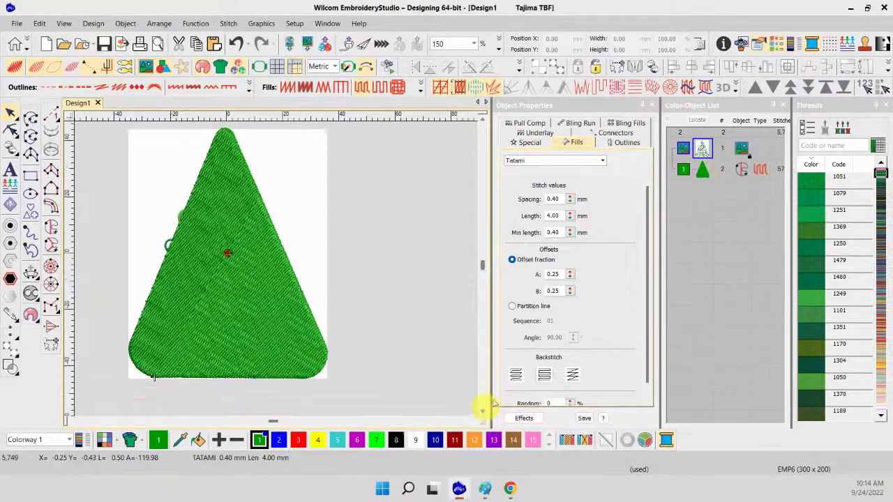
click(703, 170)
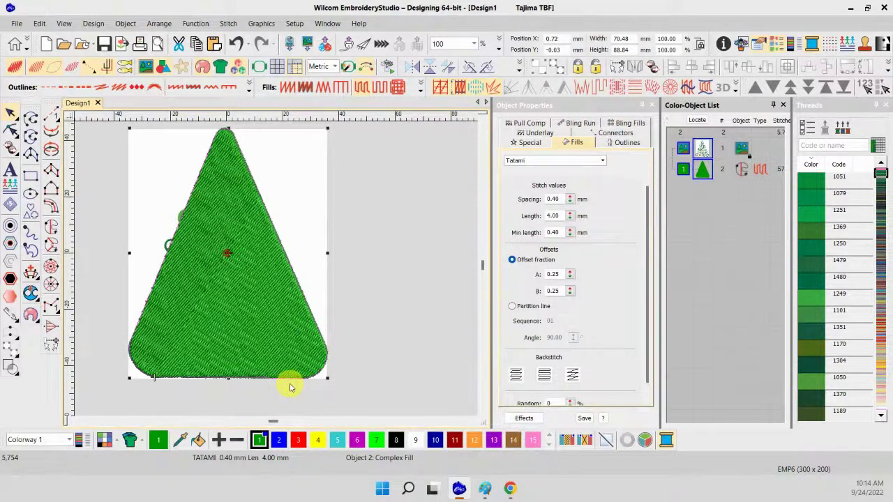
click(543, 134)
click(512, 164)
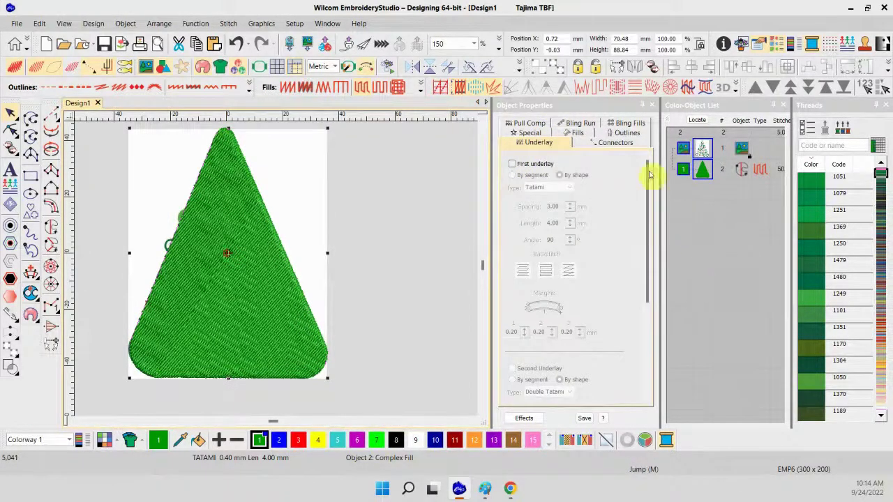
Apply the Trapunto effect to the green tree fill and rotate its stitch angle to about 1°
click(600, 90)
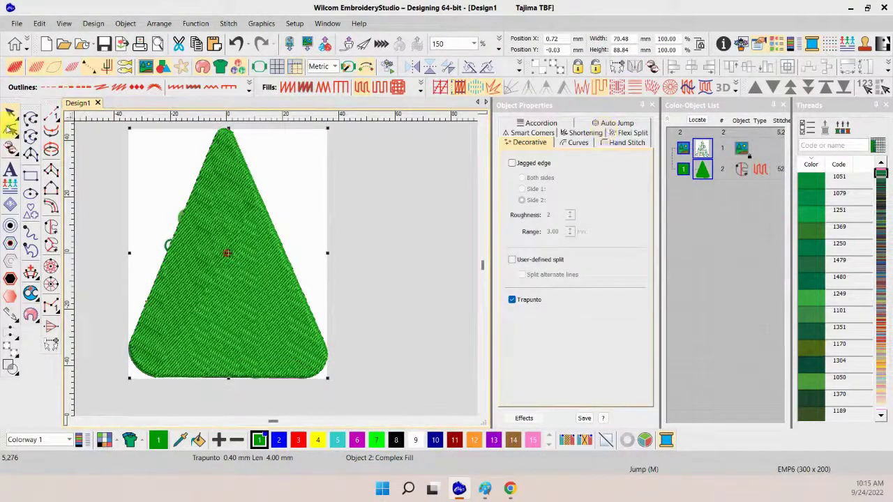
click(11, 130)
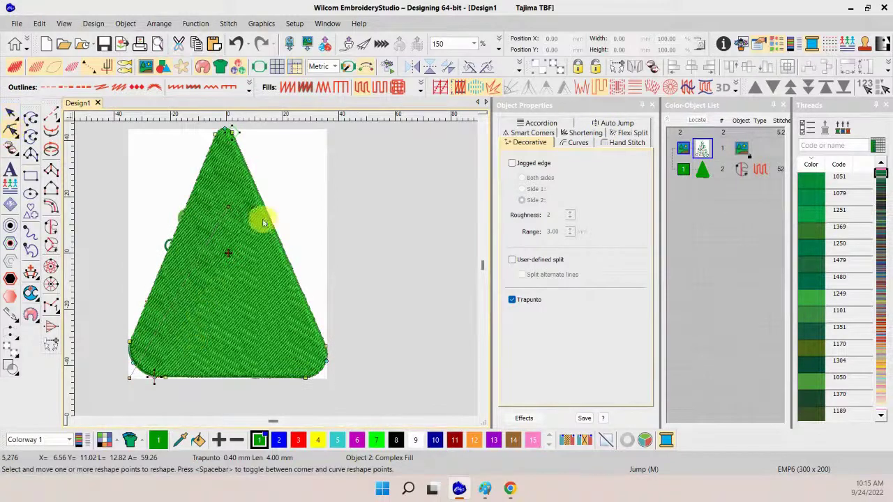
drag(231, 205, 356, 375)
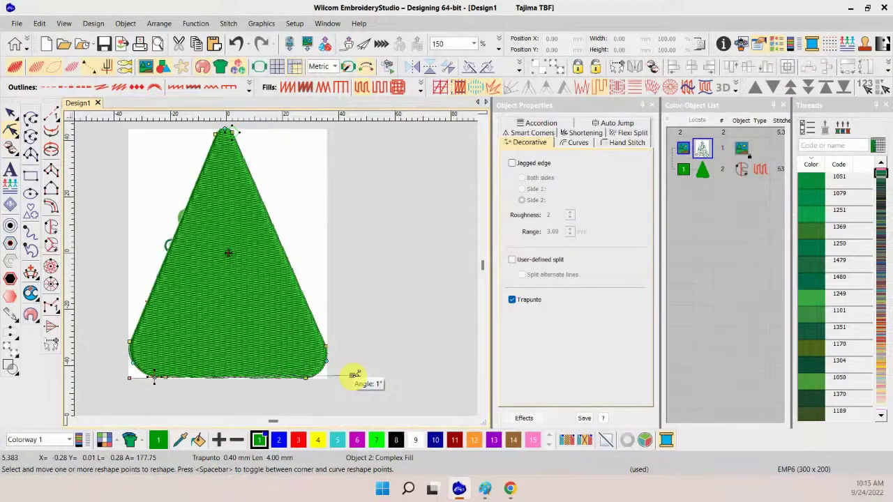
Enable a first Tatami underlay on the green tree fill
click(702, 170)
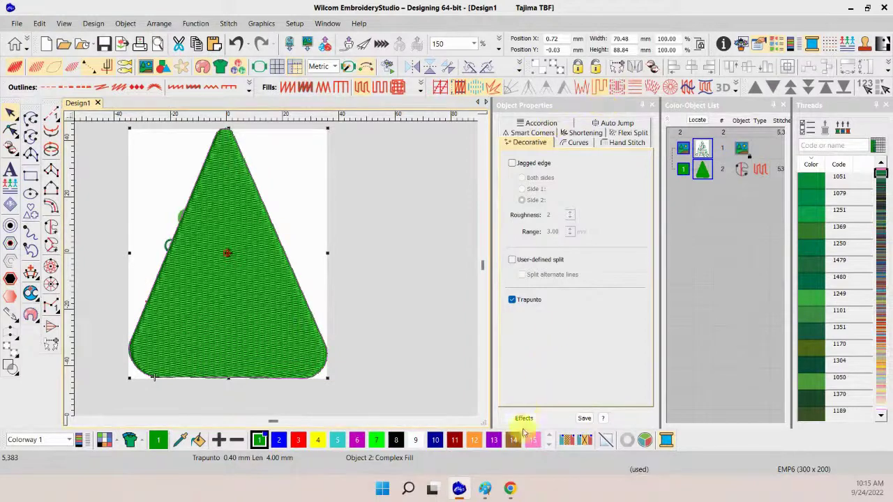
click(523, 418)
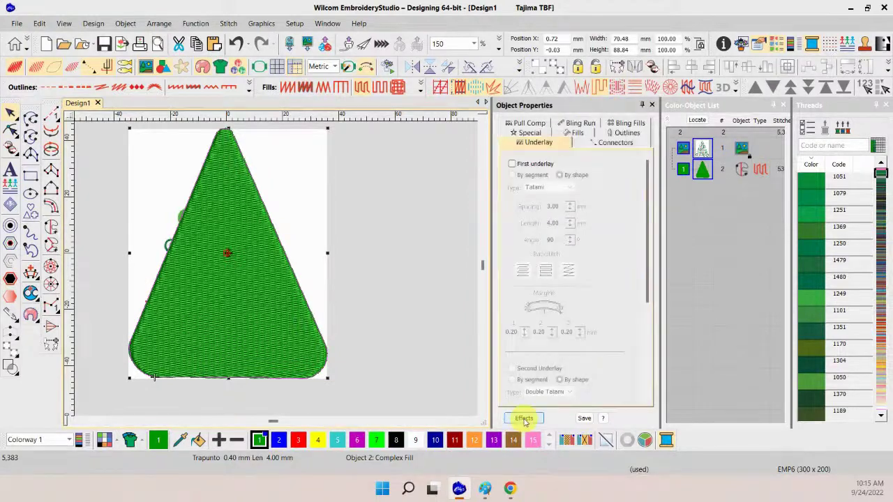
click(519, 162)
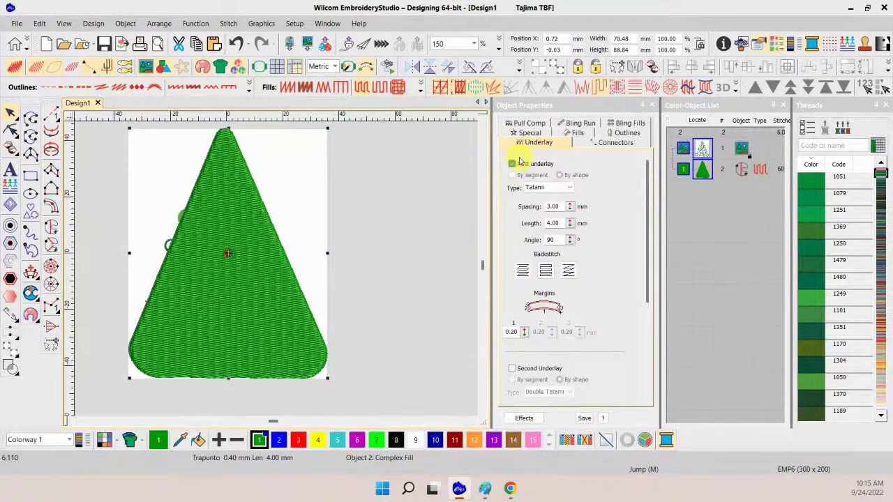
Set the green fill's Tatami stitch spacing to 4.00 mm and hide the tree picture behind it
click(576, 132)
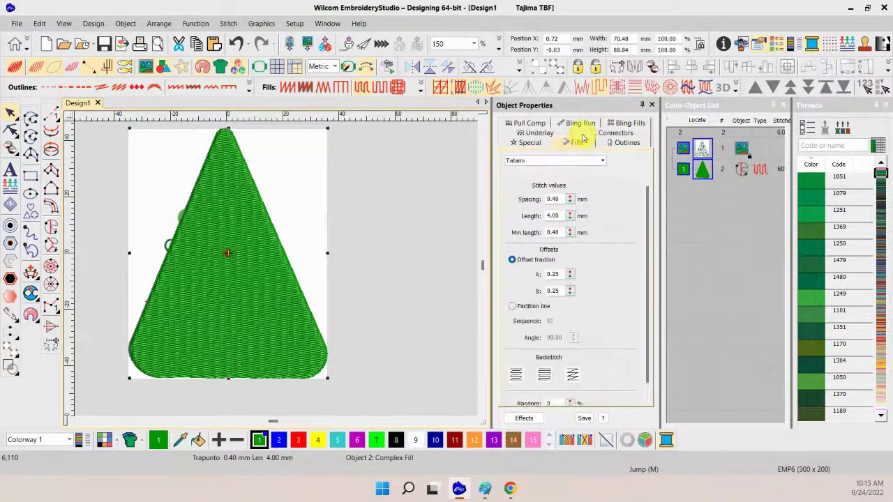
double_click(564, 199)
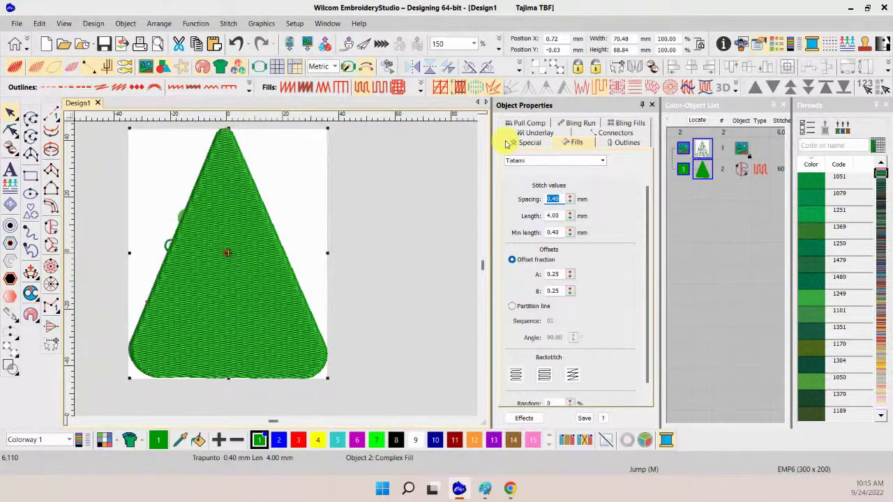
text(4)
key(Return)
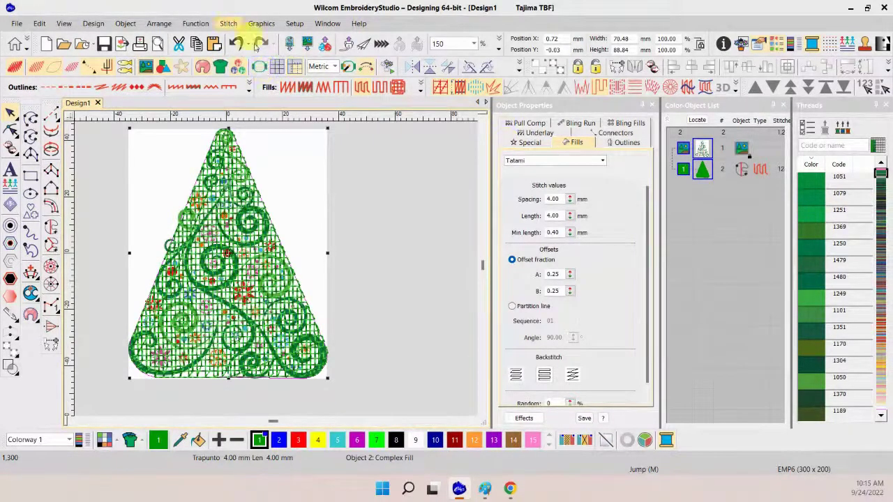
click(146, 66)
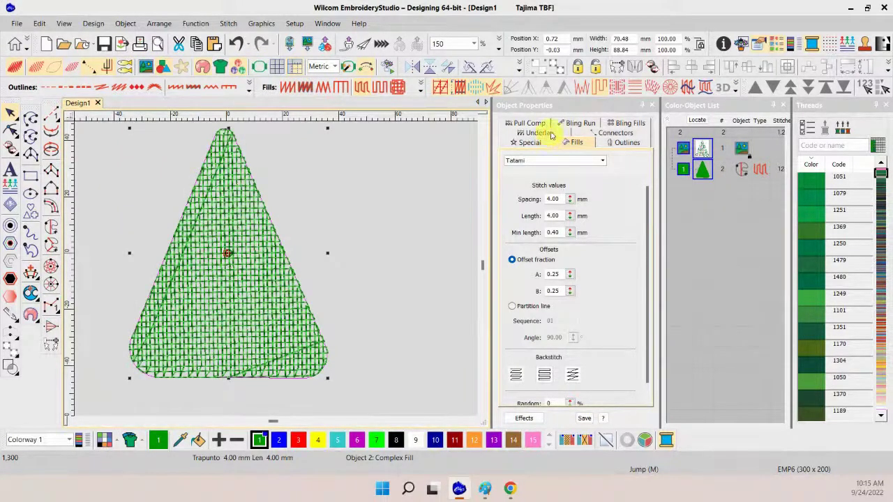
Compare the open green fill with and without Trapunto, keep the effect on, and turn off the first underlay
click(604, 87)
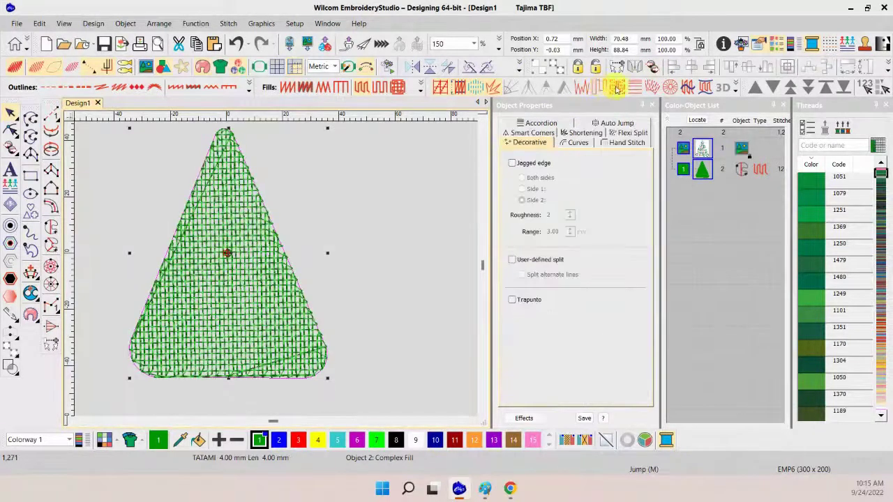
click(607, 88)
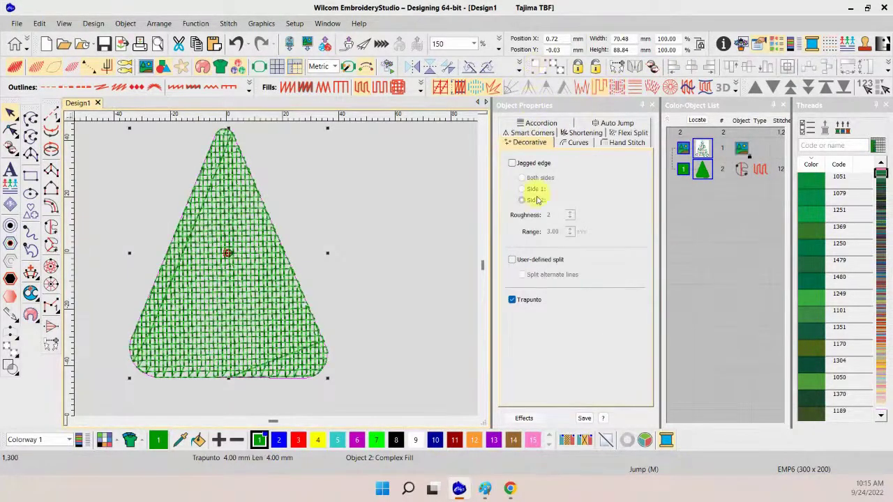
click(523, 418)
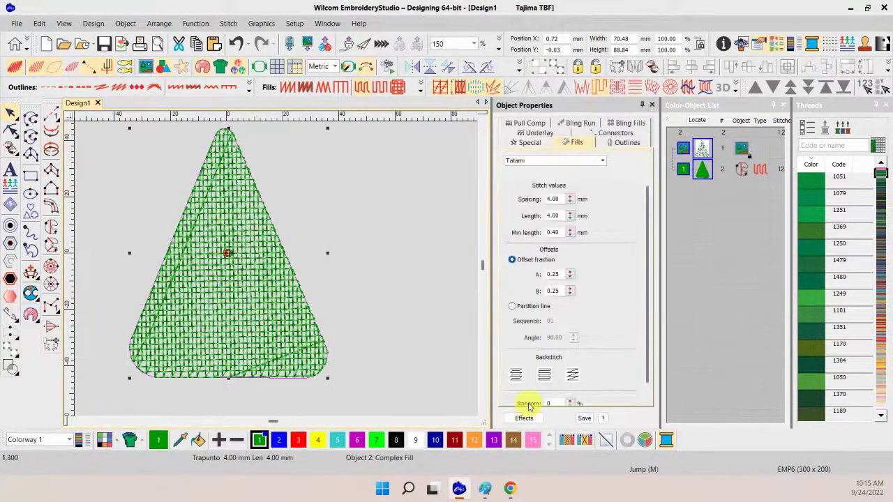
click(540, 133)
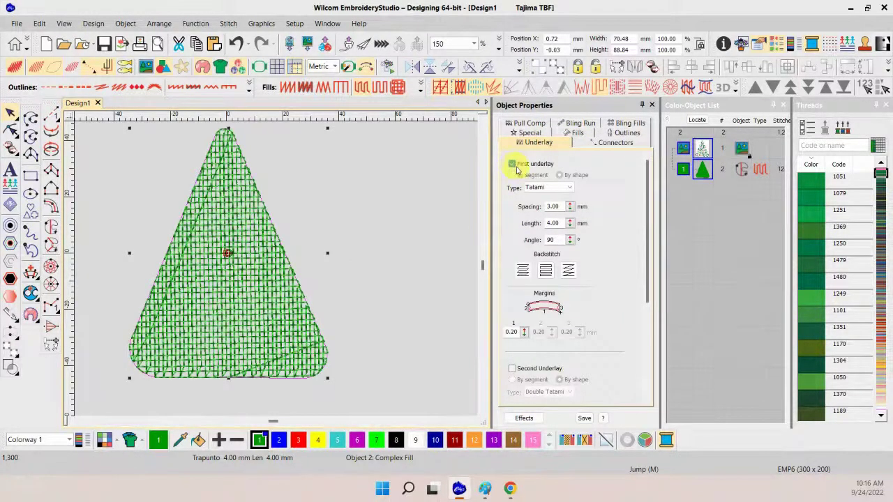
click(515, 165)
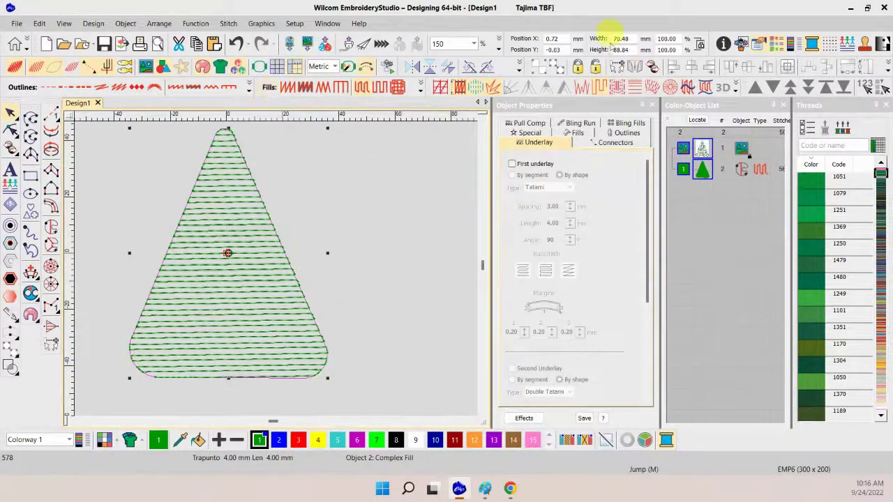
Preview the green line fill without Trapunto, restore the effect and deselect the object
click(600, 89)
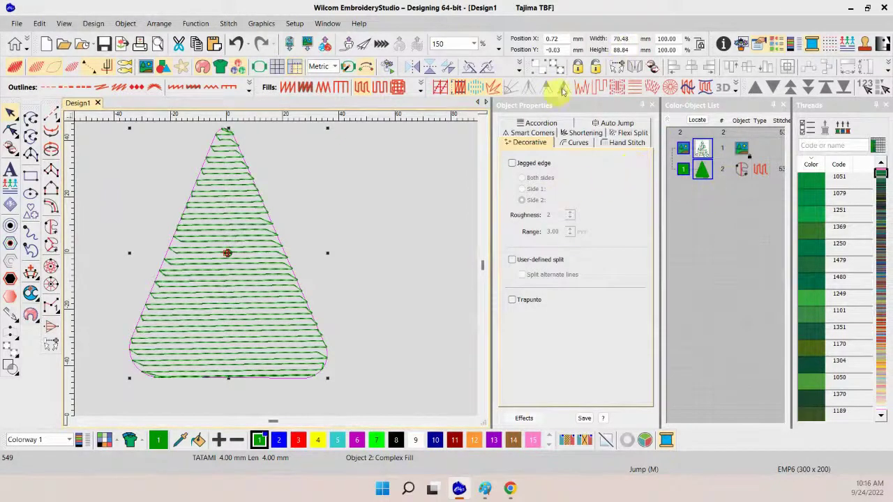
click(598, 88)
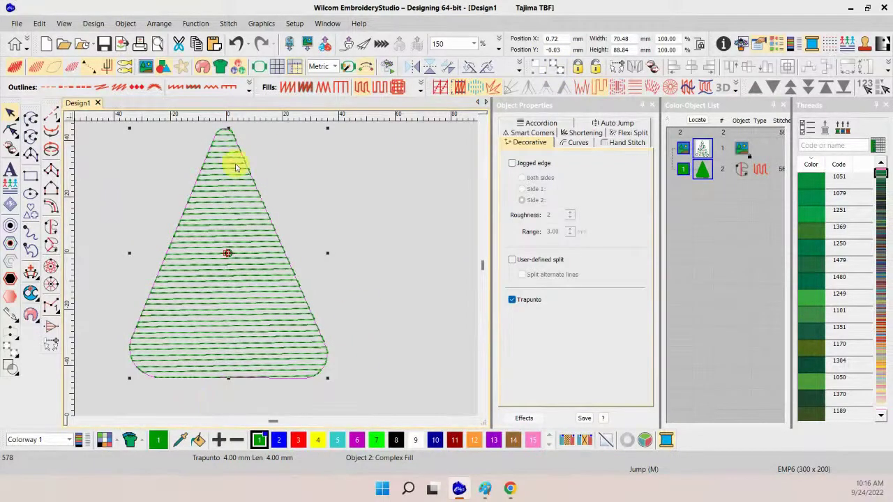
click(744, 356)
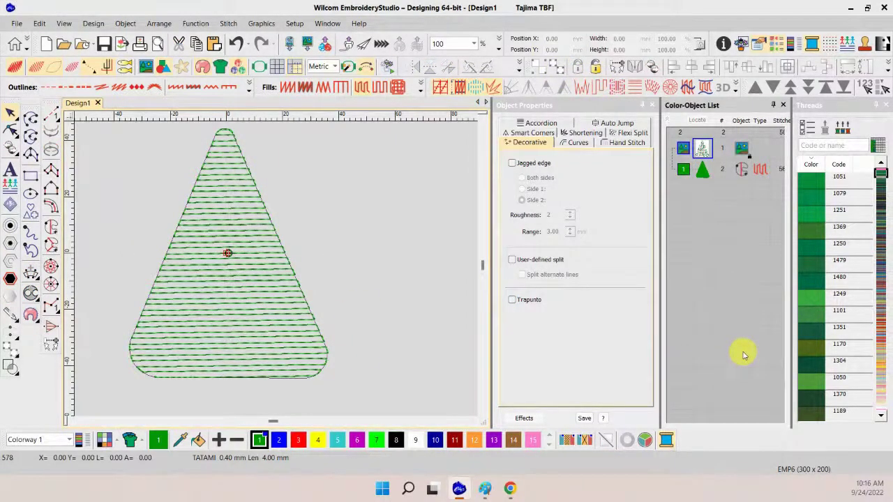
Duplicate the green tree fill in place and assign color 2 (blue) to the copy
click(701, 169)
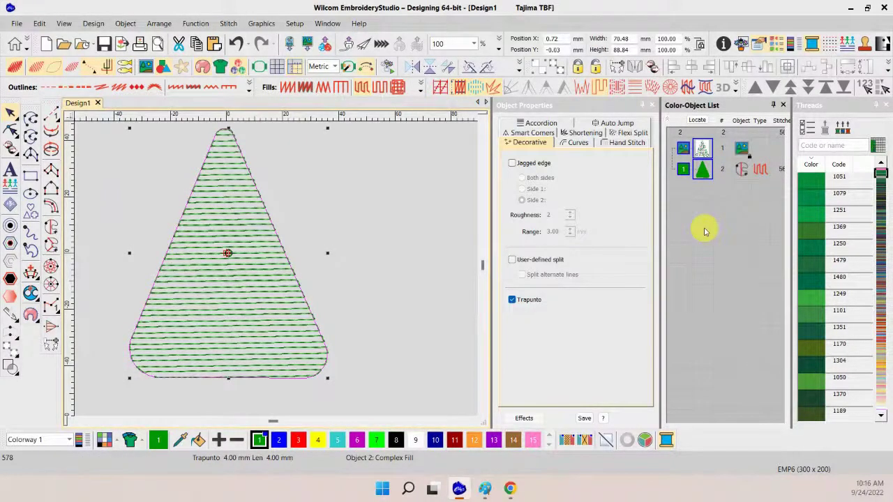
key(ctrl+d)
click(279, 440)
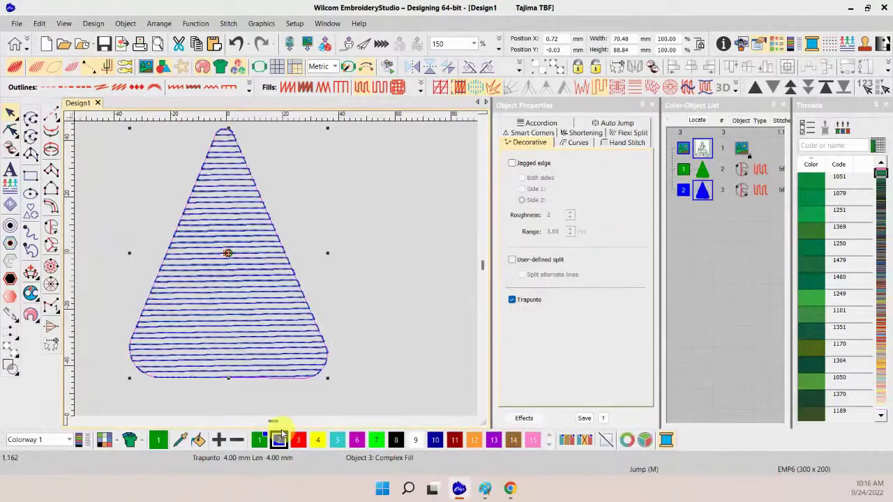
Rotate the blue copy's stitch angle to vertical so its lines cross the green horizontal rows
click(482, 119)
click(483, 412)
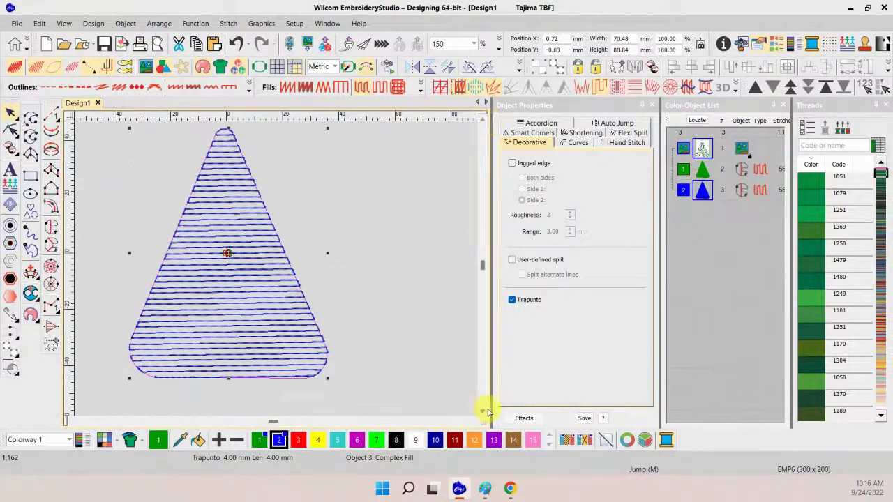
click(11, 129)
drag(352, 376, 129, 259)
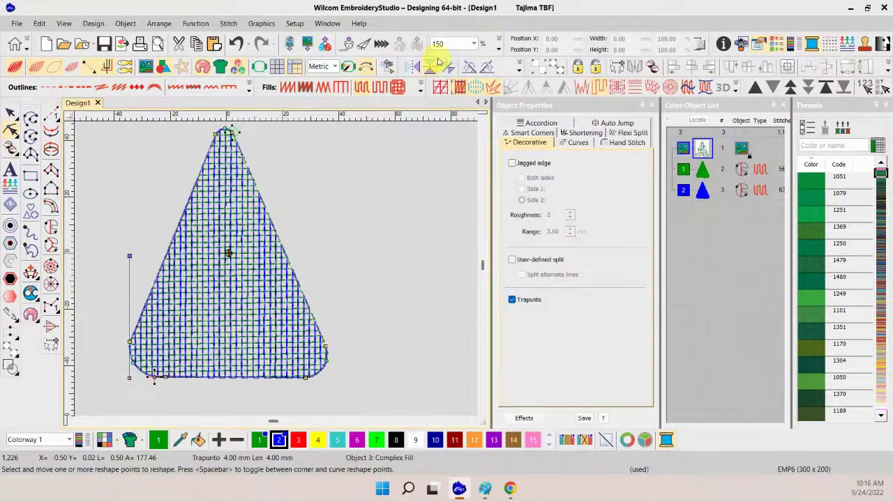
Examine the crossing green and blue lines at 1000% zoom with TrueView off, hiding the stitches and showing them again
click(474, 43)
click(440, 142)
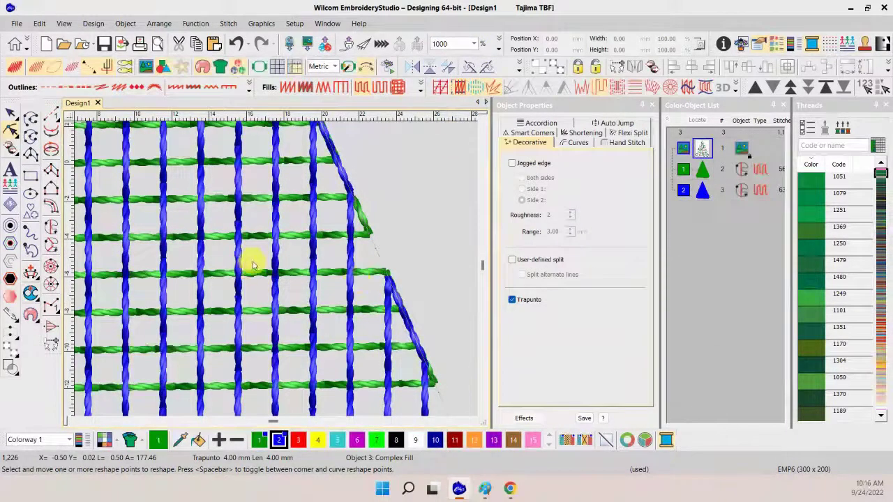
click(14, 68)
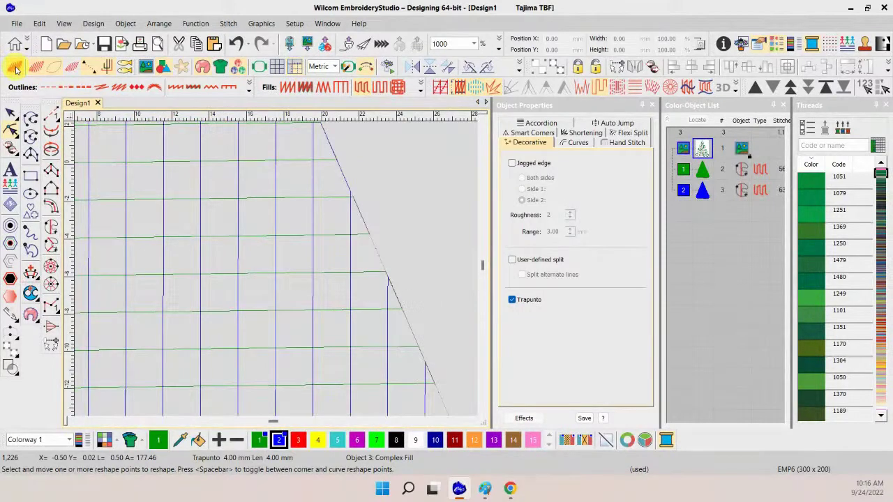
click(43, 66)
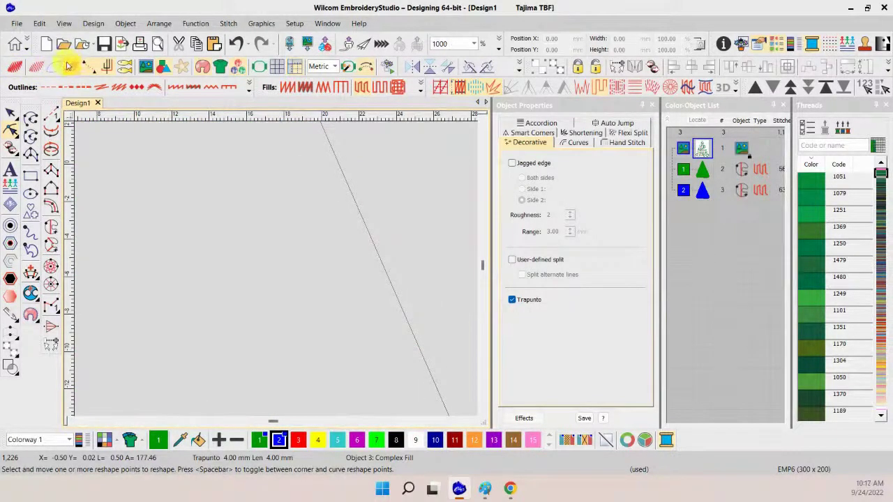
click(38, 67)
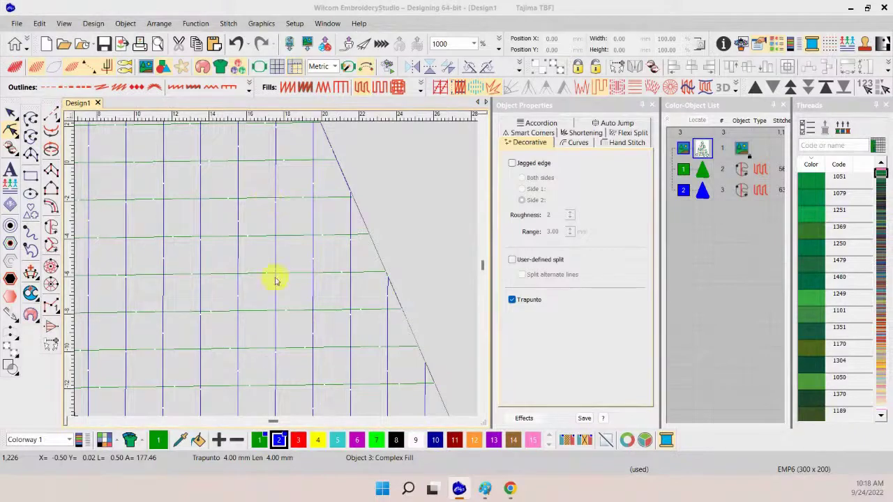
Create a color 3 (red) duplicate of the blue fill in place and rotate its stitch angle to a diagonal rising to the right
click(709, 196)
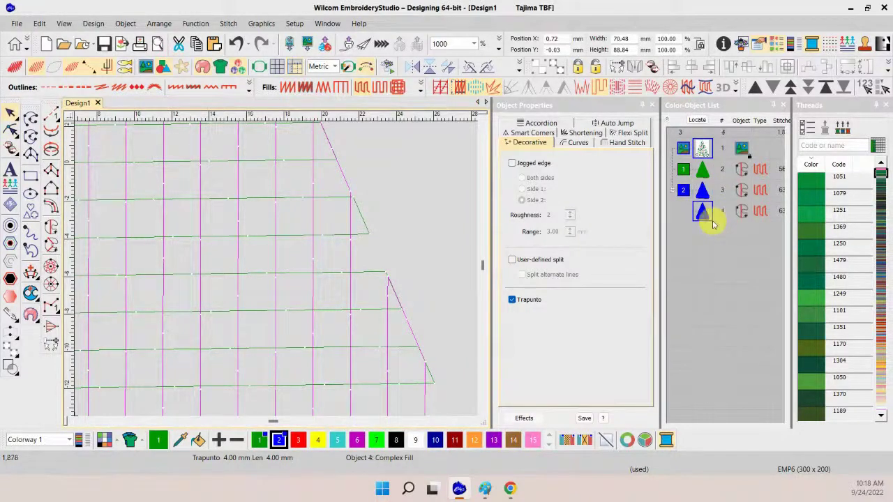
click(299, 440)
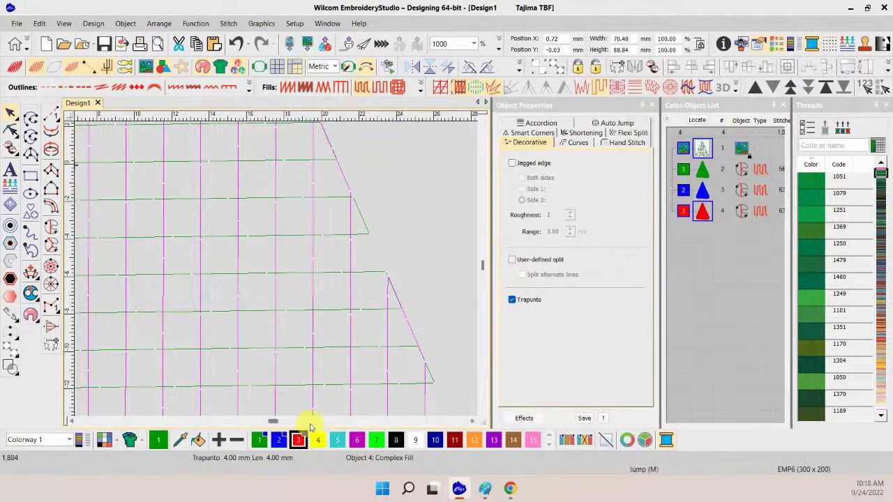
click(11, 130)
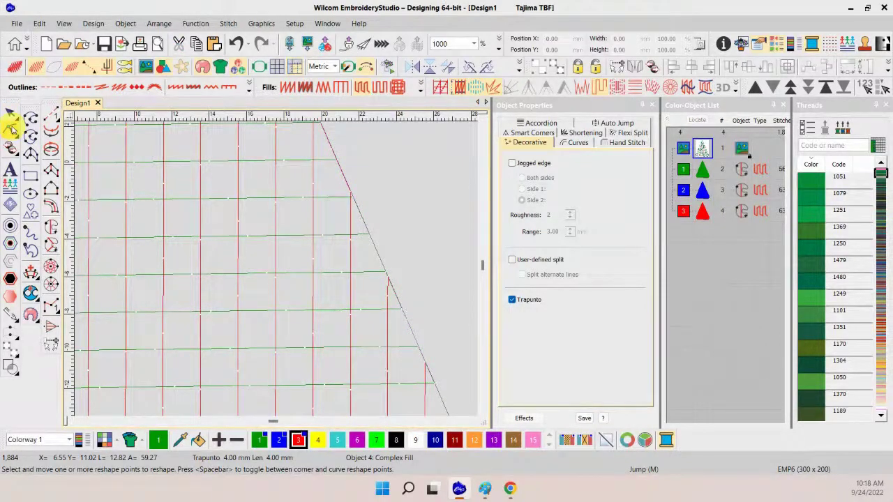
click(473, 43)
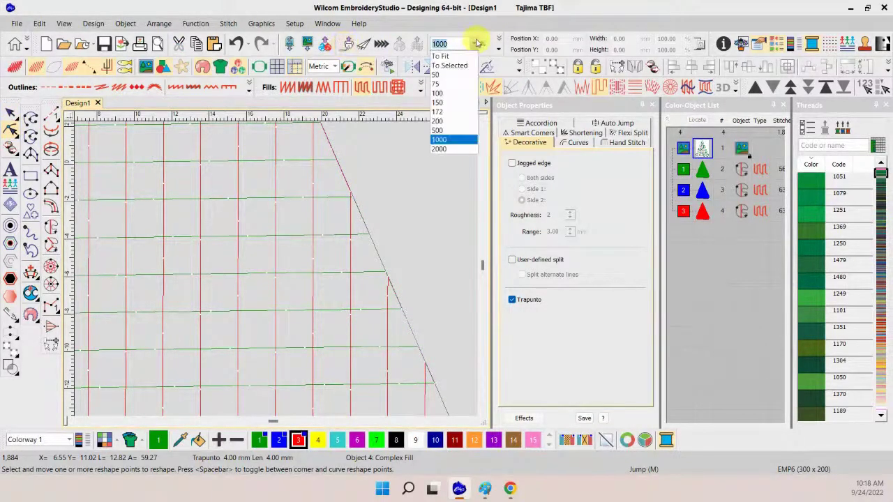
click(438, 93)
drag(180, 259, 336, 250)
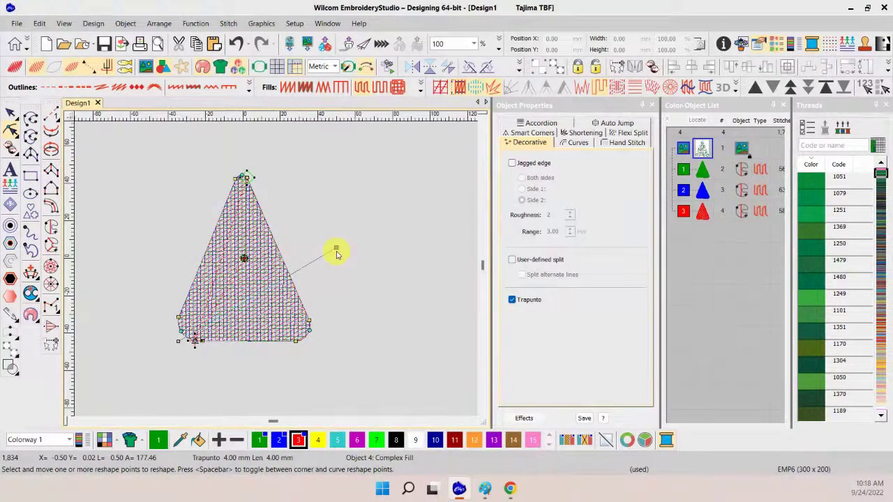
Create a color 4 (yellow) duplicate of the red fill in place and rotate its stitch angle to the opposite diagonal
click(703, 212)
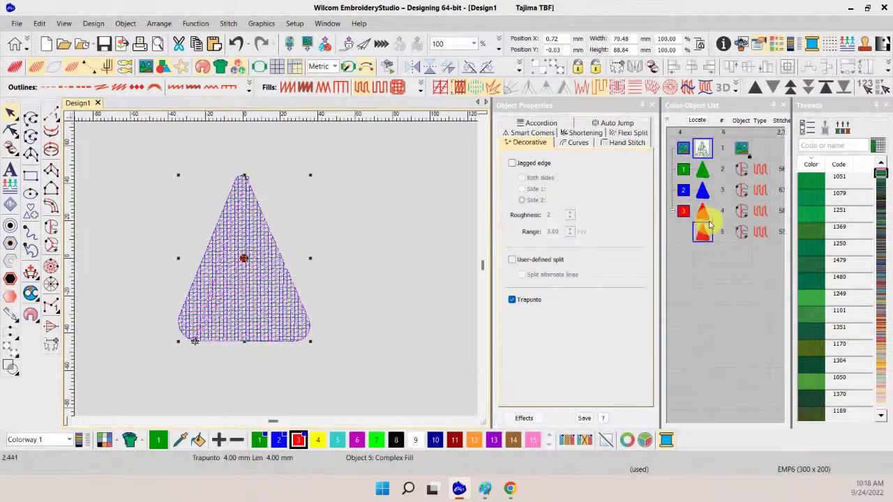
key(ctrl+d)
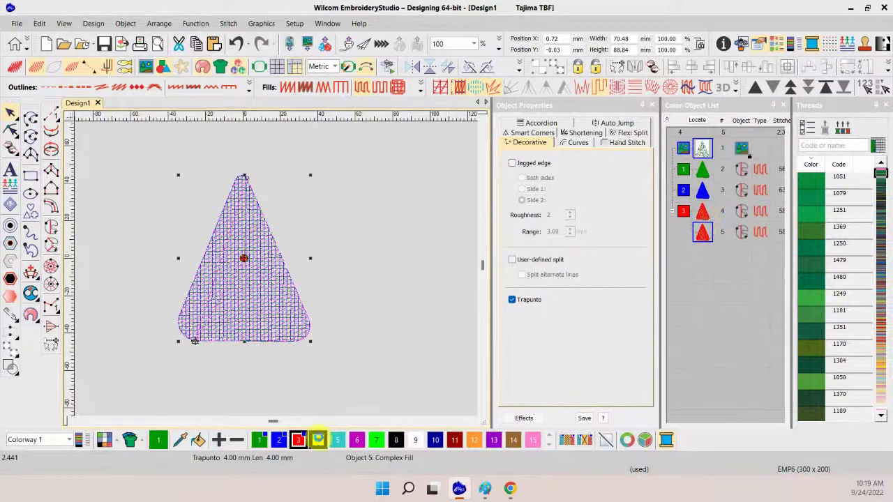
click(318, 440)
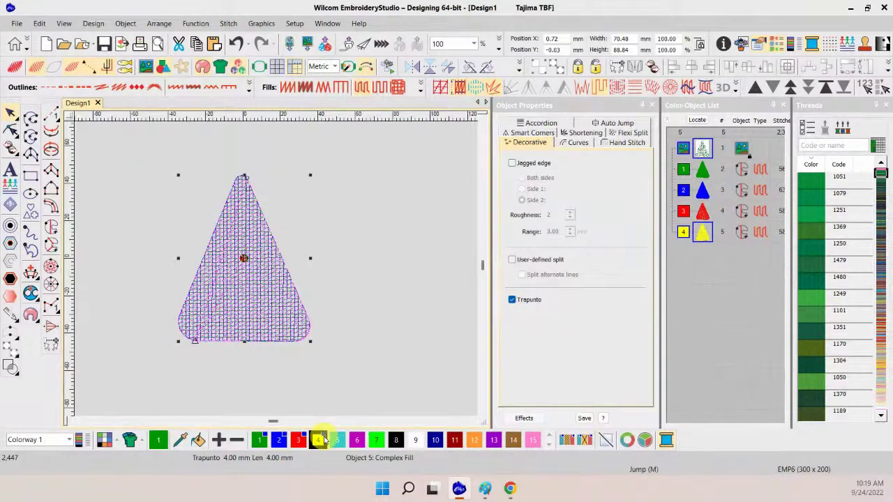
click(11, 131)
drag(339, 247, 129, 282)
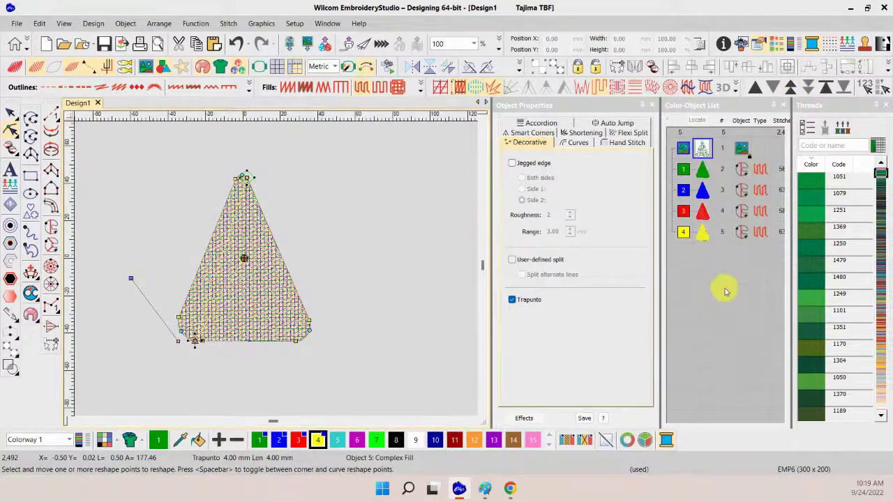
Examine the four crossing line directions at 1000% zoom and look at the Paint sketch, leaving no object selected
click(706, 234)
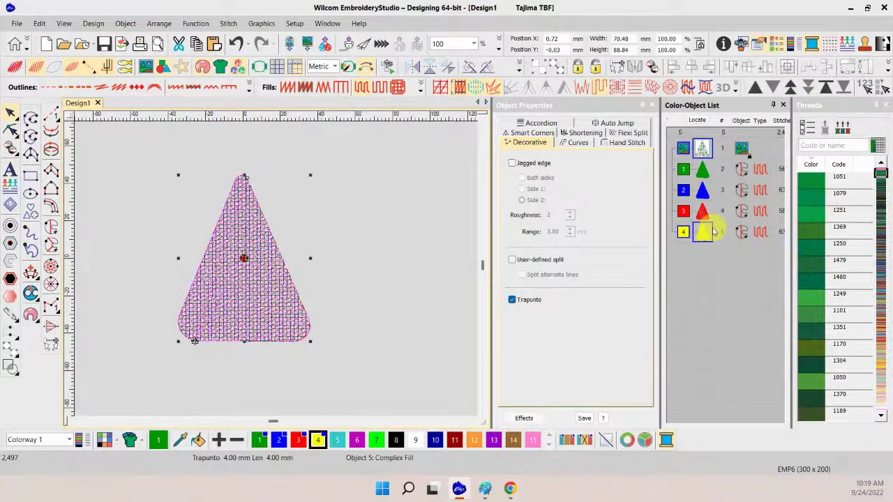
click(473, 43)
click(457, 144)
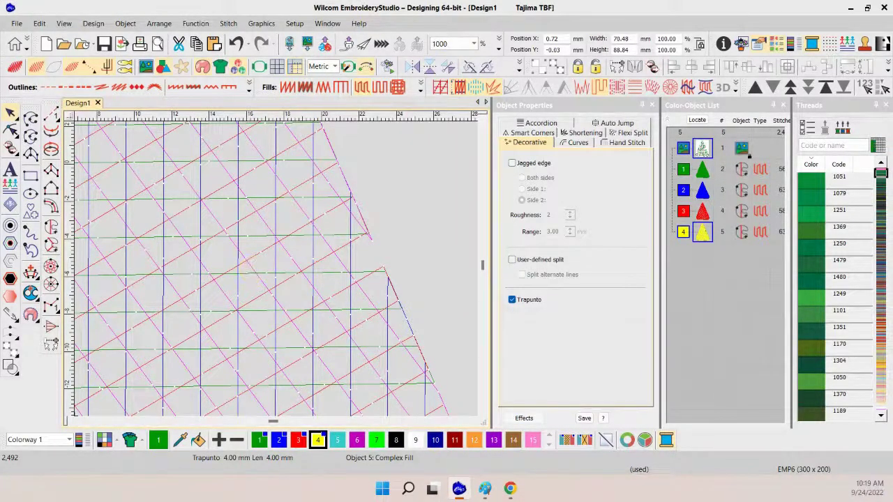
key(alt+Tab)
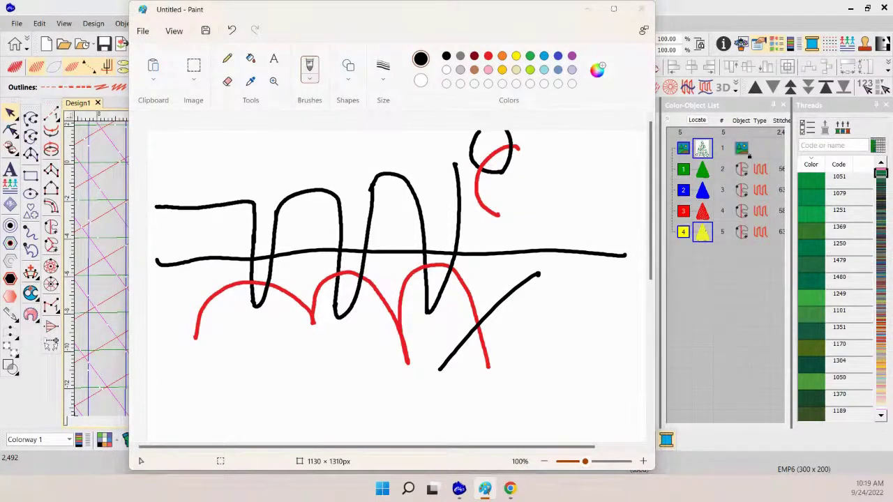
click(88, 463)
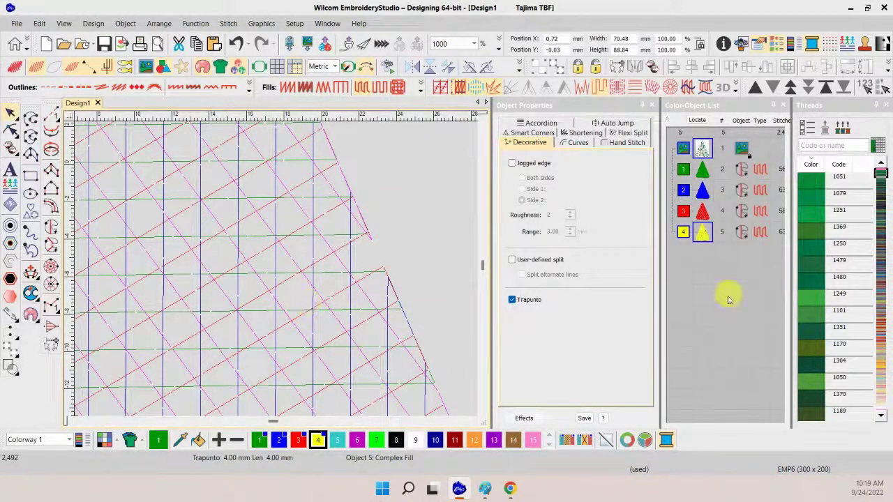
click(723, 318)
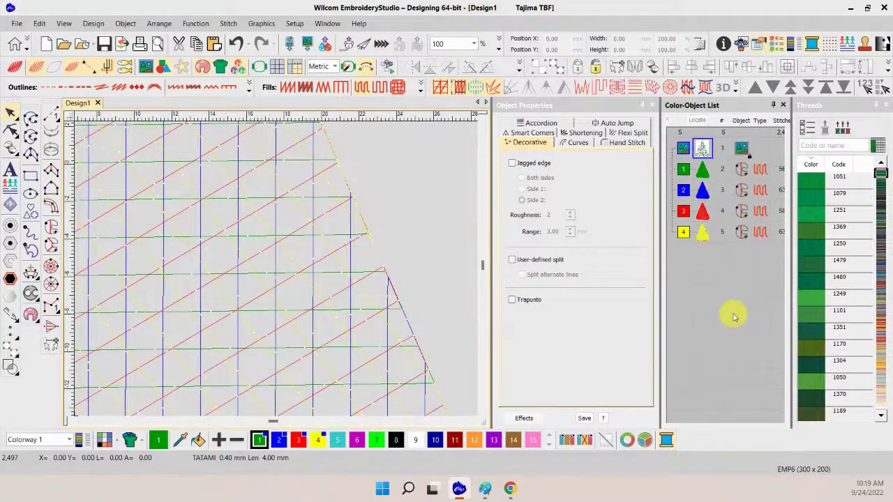
Duplicate the yellow fill in place and assign color 5 (turquoise) to the copy
click(474, 44)
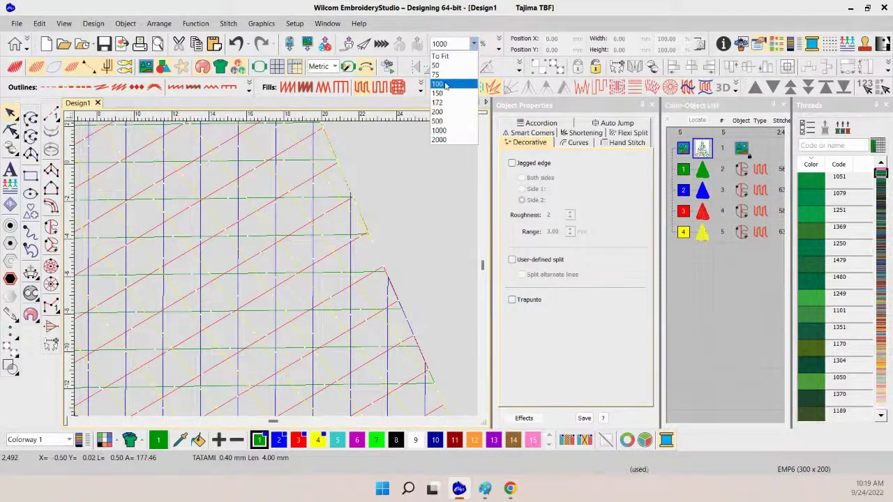
click(438, 84)
click(703, 233)
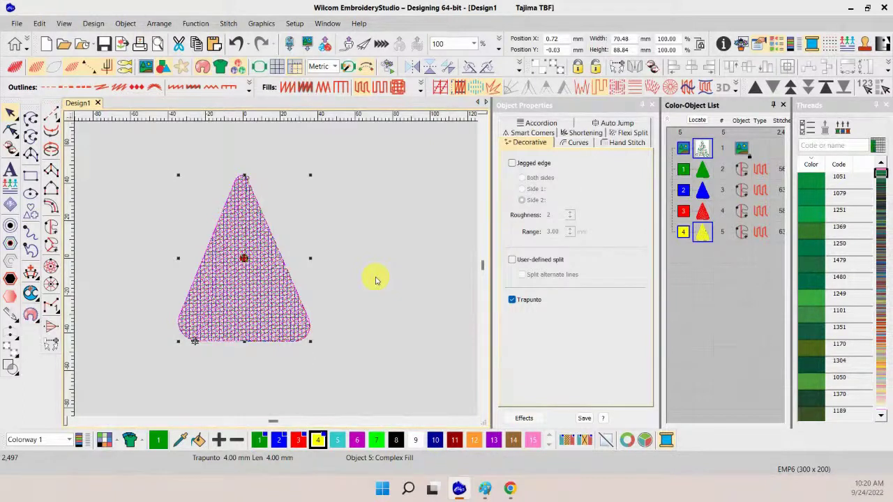
key(ctrl+d)
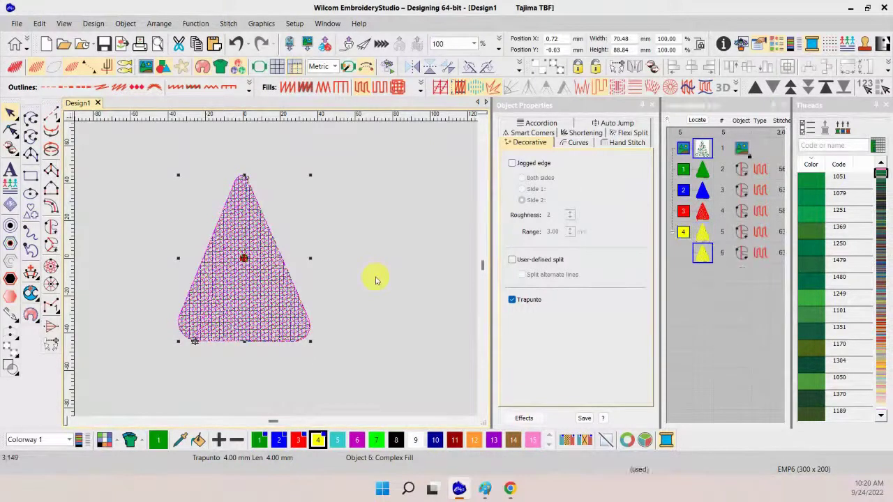
click(340, 442)
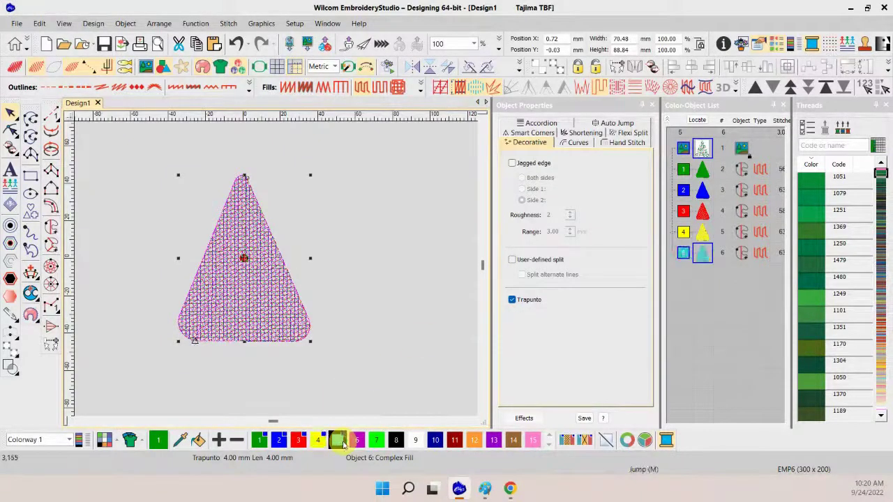
Convert the turquoise copy into a Satin outline and show the design in TrueView
click(177, 88)
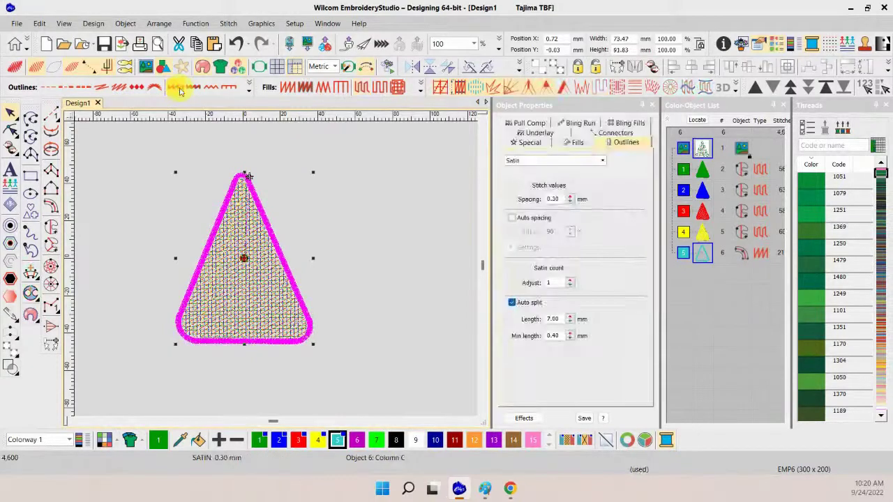
click(14, 68)
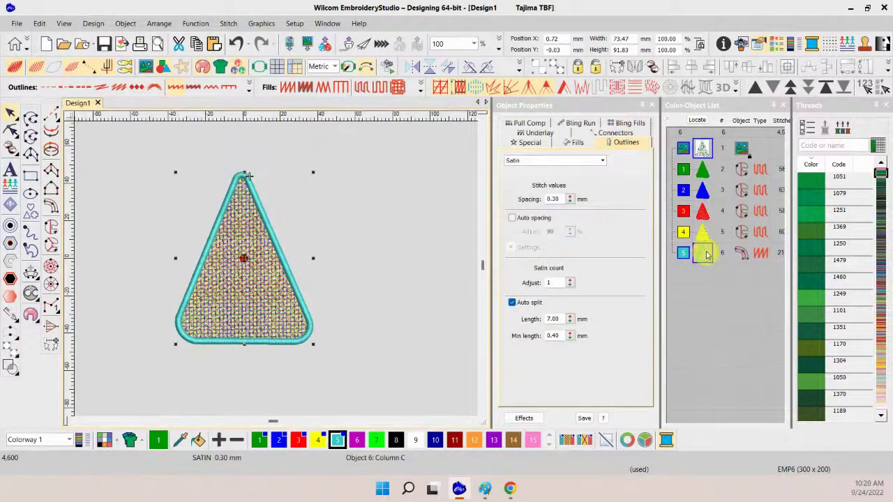
click(708, 254)
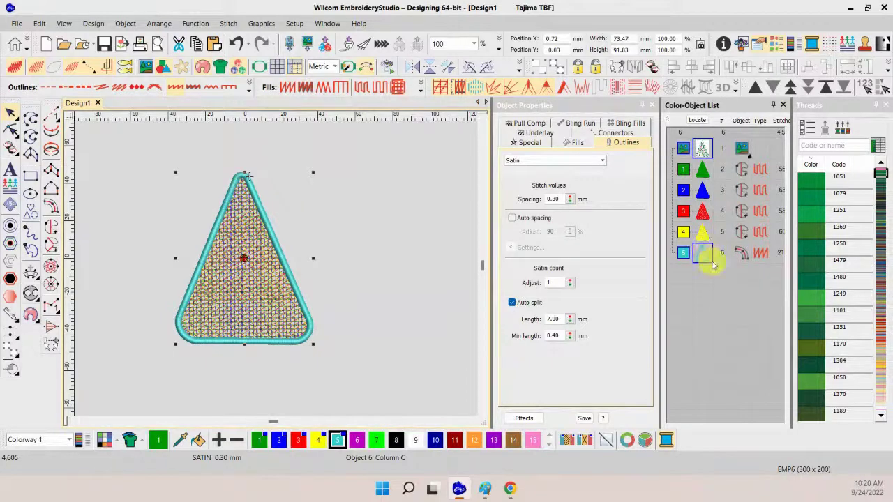
Set the first underlay of the turquoise satin border to Edge run and deselect it
click(546, 134)
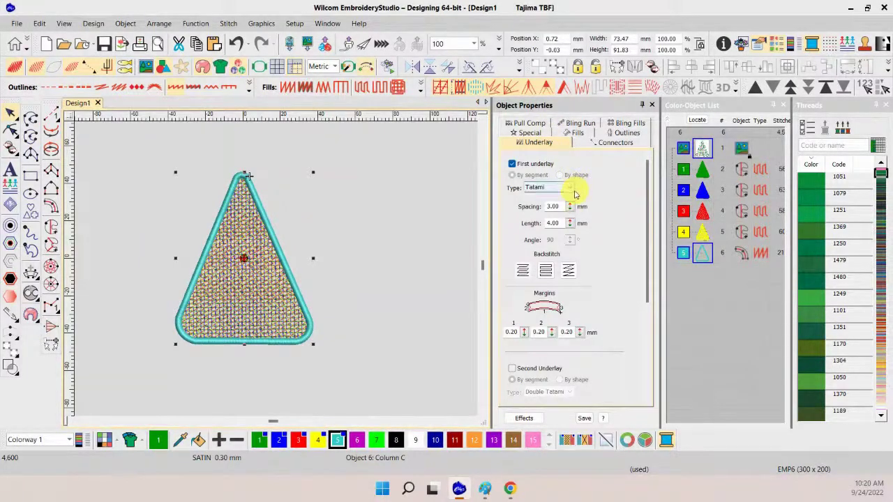
drag(315, 188, 326, 238)
drag(301, 195, 389, 340)
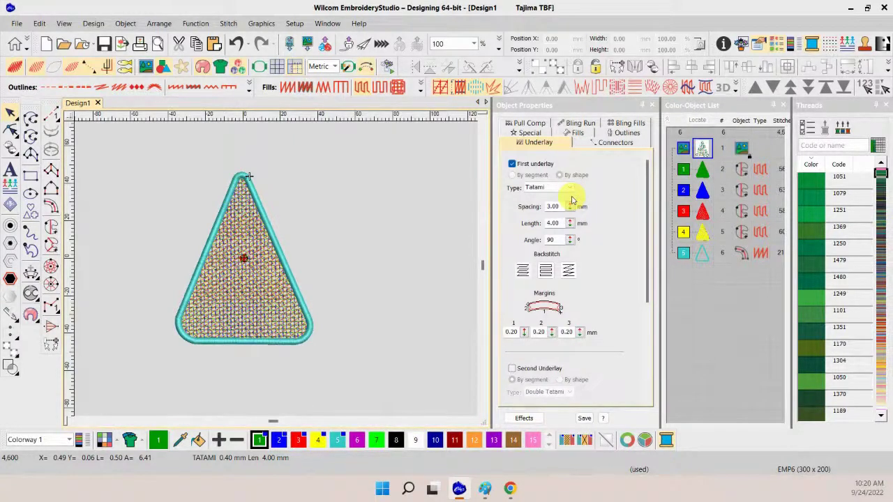
click(705, 254)
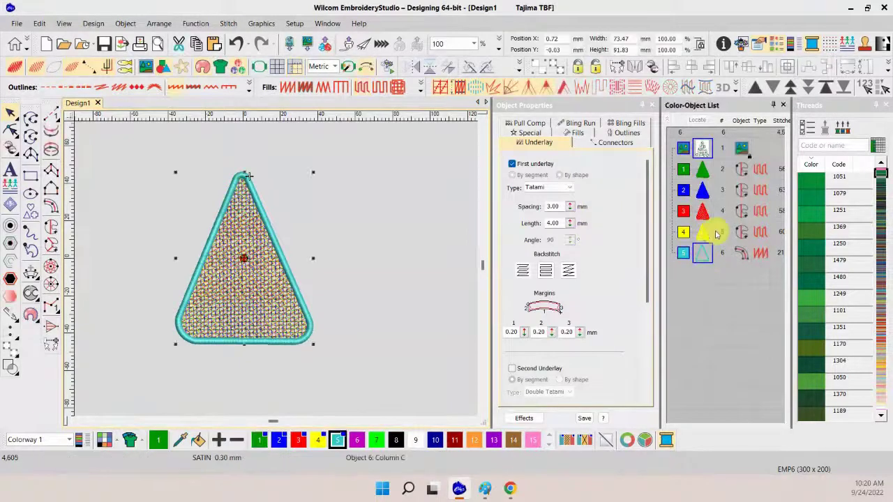
click(569, 188)
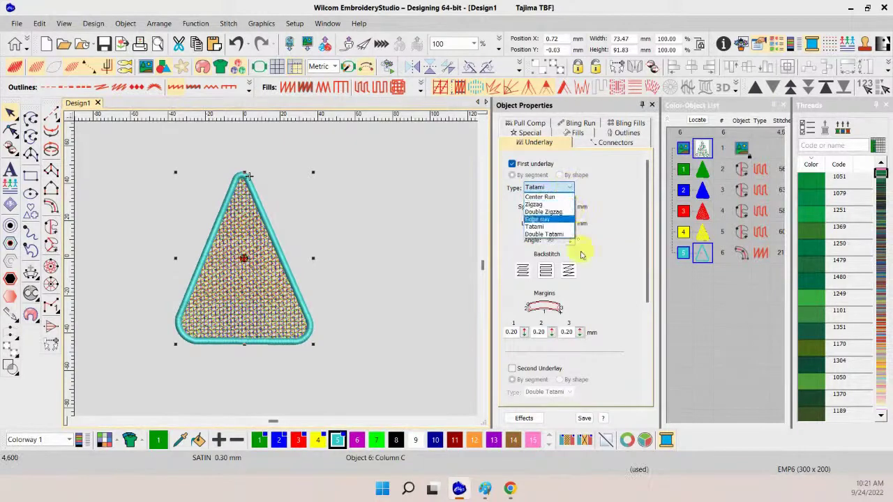
click(547, 220)
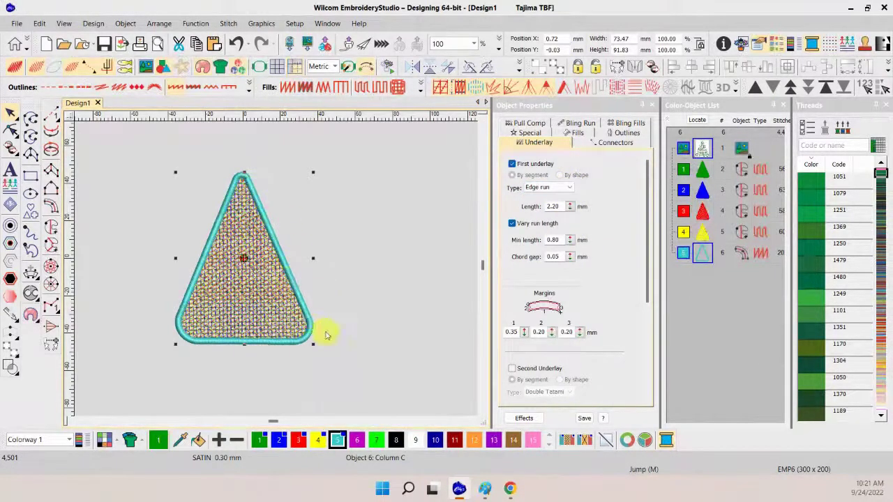
click(722, 339)
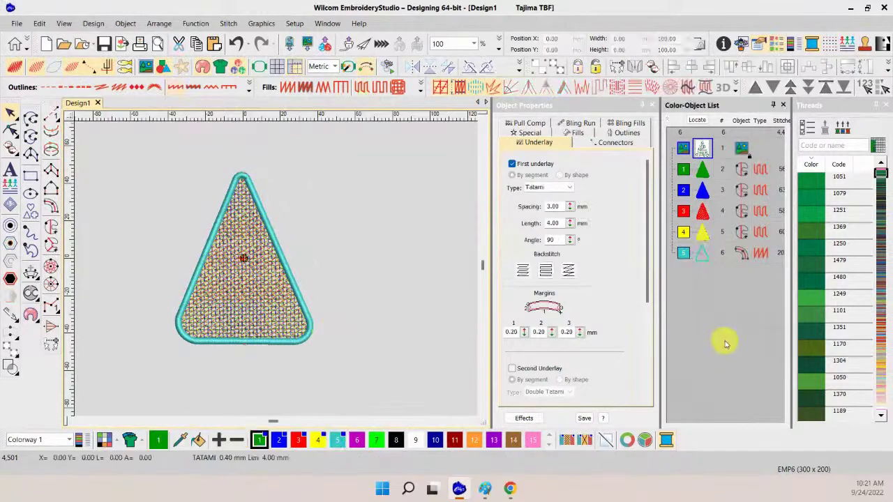
Switch off TrueView and add a Double Zigzag second underlay to the turquoise satin border, leaving no object selected
click(474, 44)
click(453, 130)
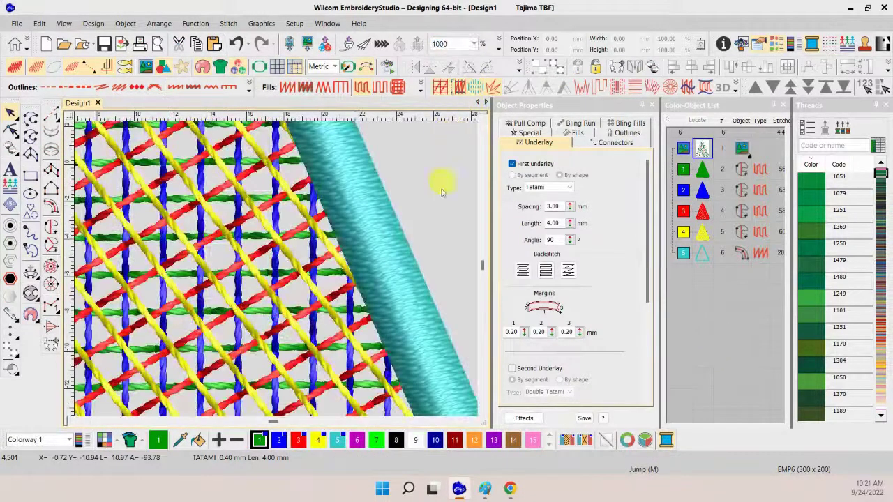
click(14, 66)
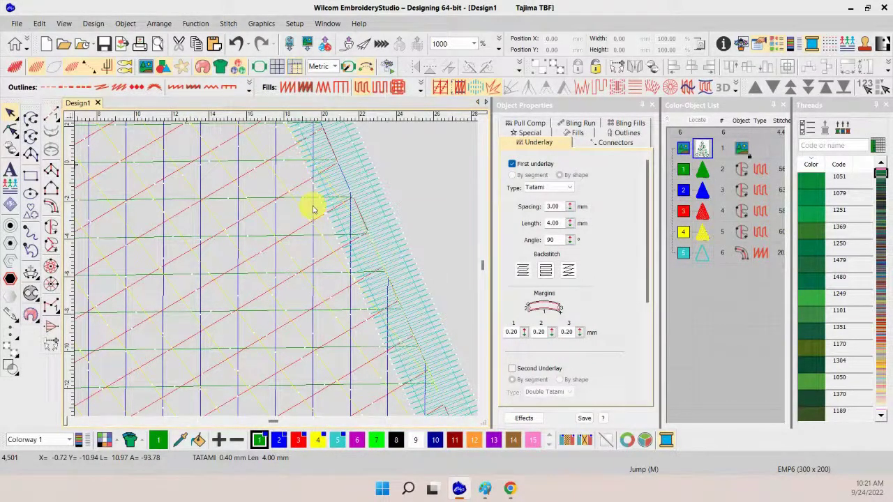
click(702, 253)
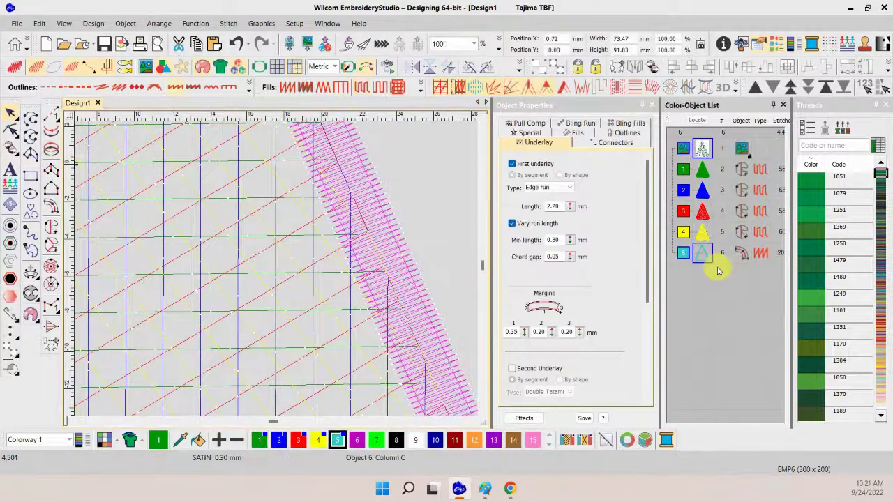
click(512, 368)
drag(644, 289, 582, 325)
click(570, 316)
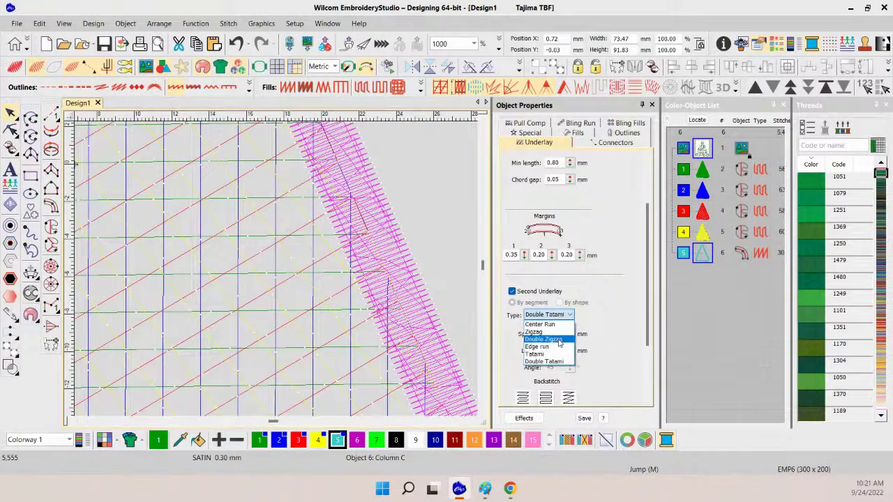
click(559, 339)
click(732, 350)
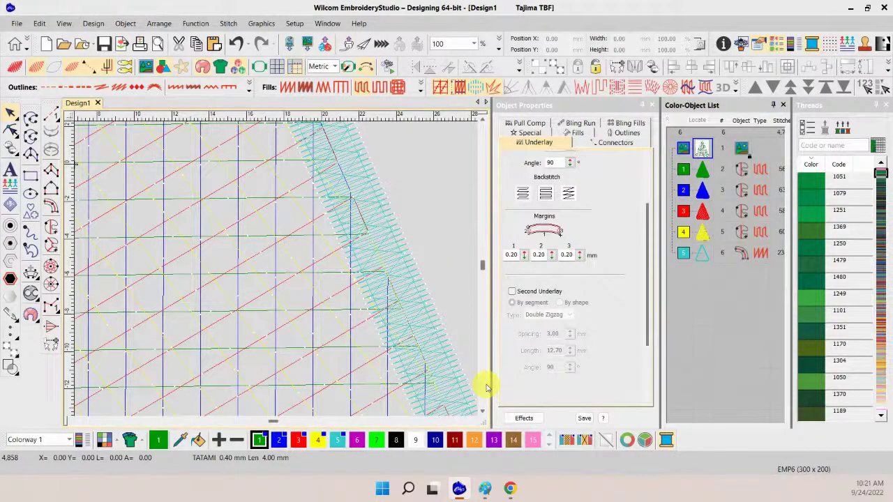
Set the turquoise border's satin spacing to 0.20 mm, deselect it and show the design in TrueView
click(704, 254)
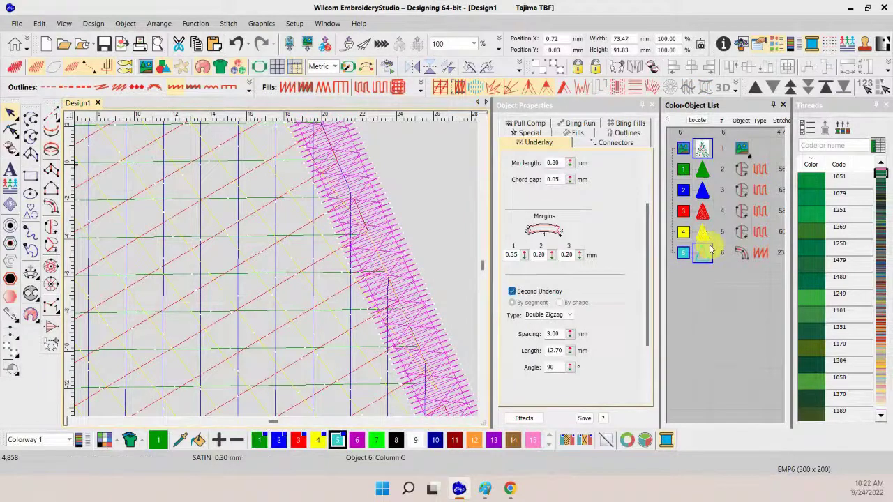
click(588, 134)
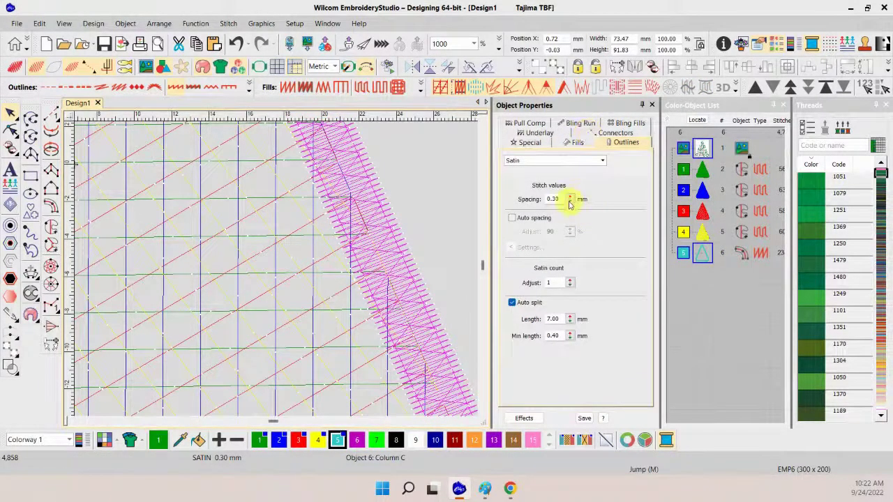
drag(571, 202, 518, 267)
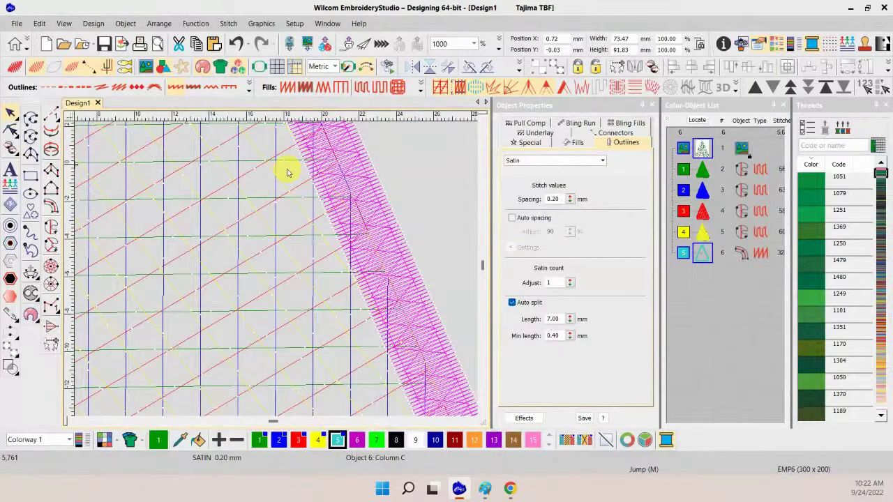
click(724, 314)
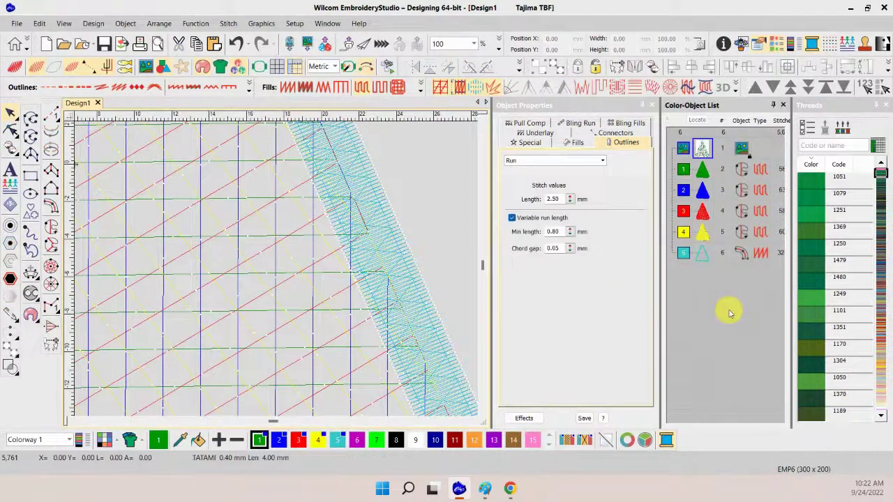
click(17, 64)
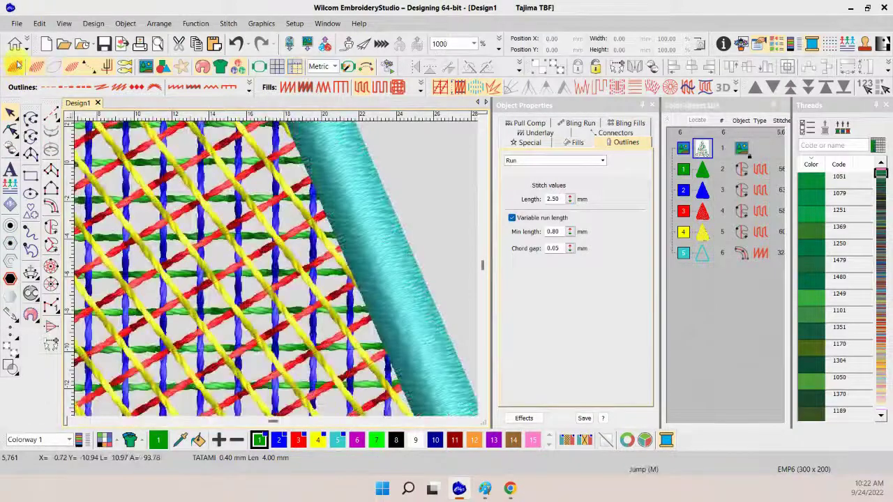
Draw a green circle just above the tree's tip and make it a Satin outline ring about 12 mm wide
click(473, 43)
click(449, 117)
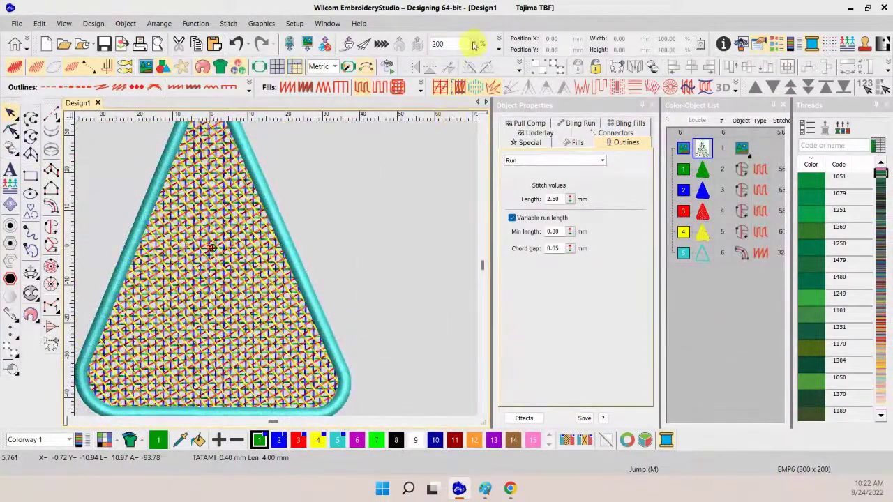
click(474, 43)
click(445, 93)
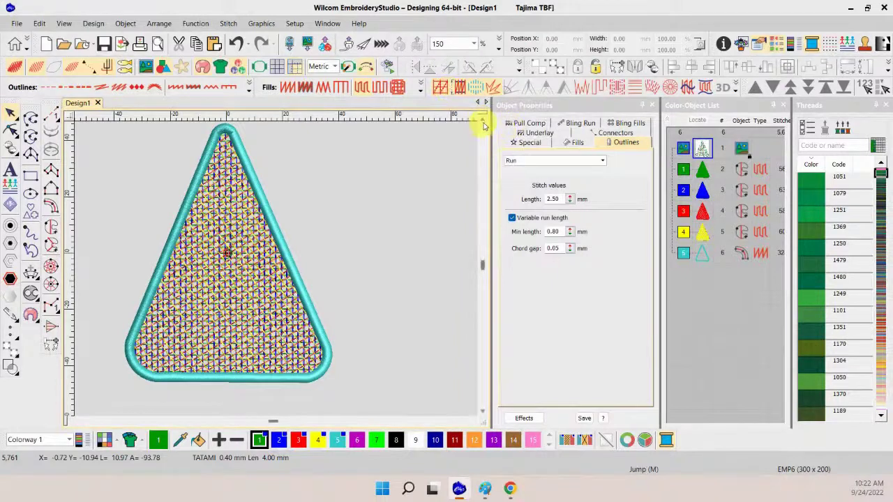
click(483, 120)
click(482, 119)
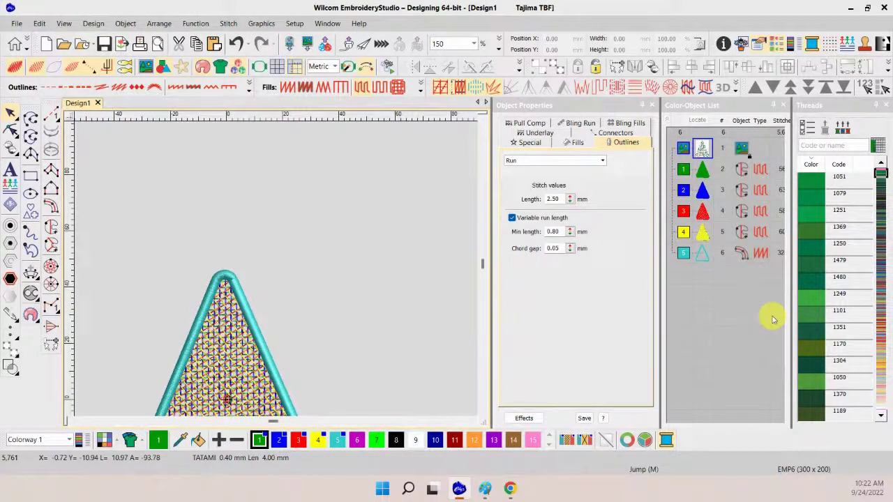
click(30, 193)
click(223, 227)
click(224, 241)
click(702, 273)
click(177, 89)
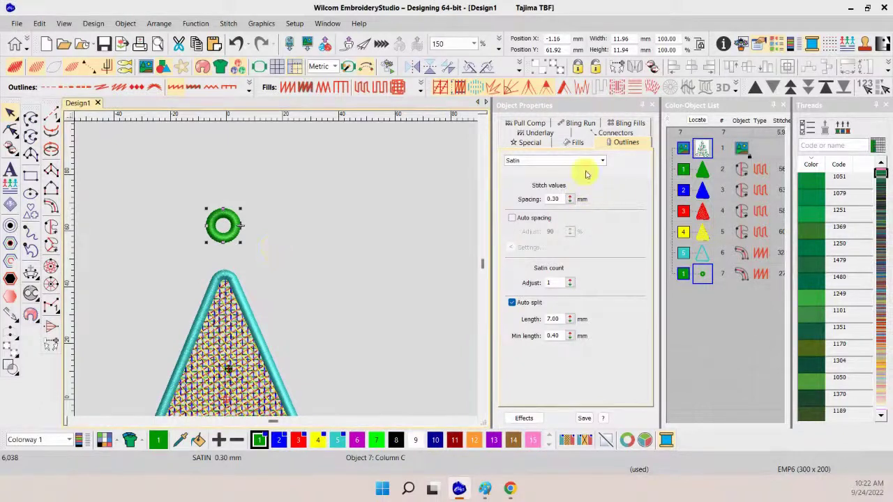
Set the green ring's satin spacing to 0.21 mm, with Edge run as first underlay and Double Zigzag as second
drag(571, 202, 519, 274)
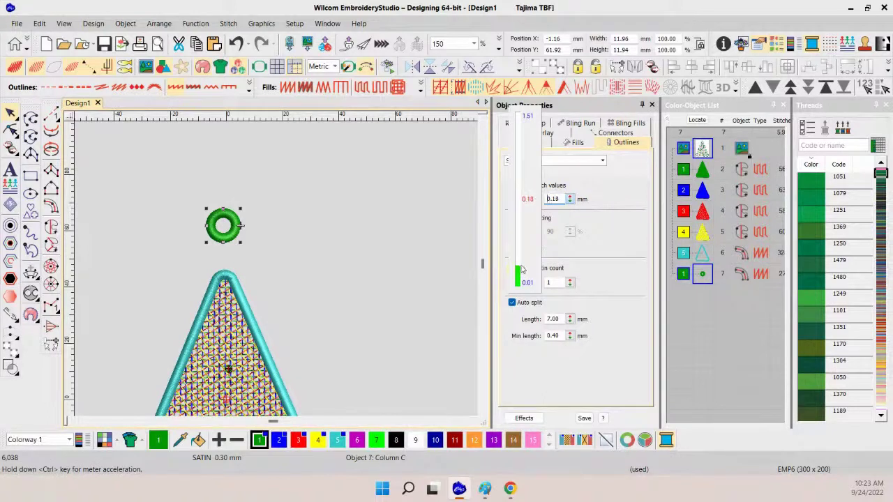
drag(520, 268, 519, 265)
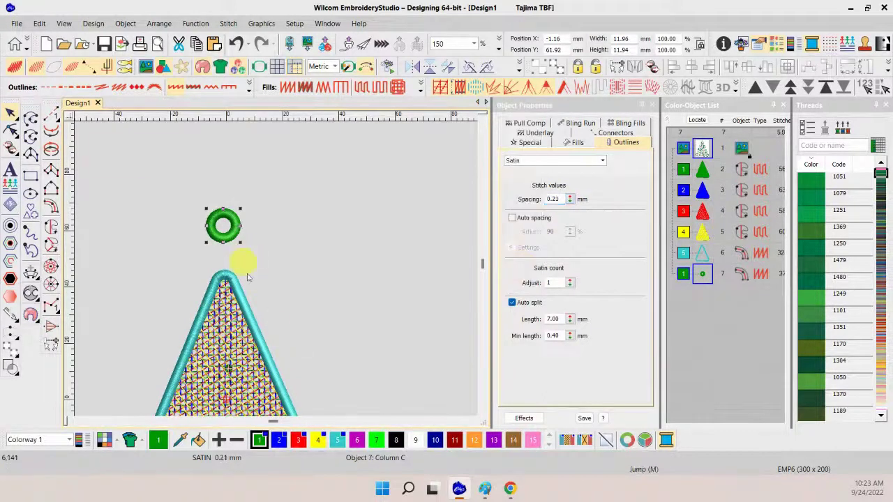
click(542, 134)
drag(643, 270, 644, 205)
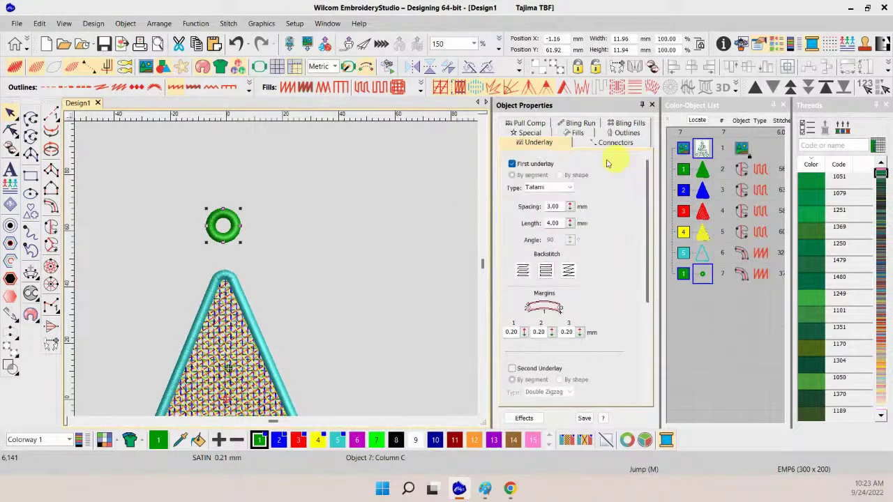
click(569, 189)
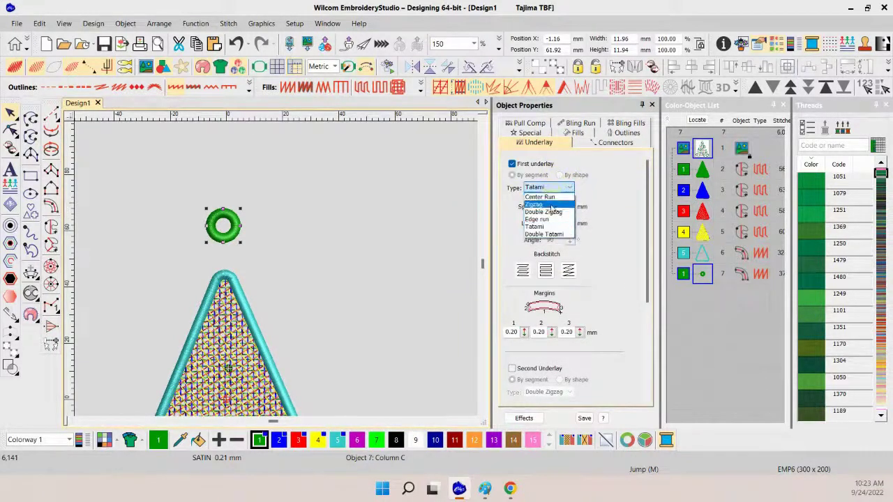
click(548, 219)
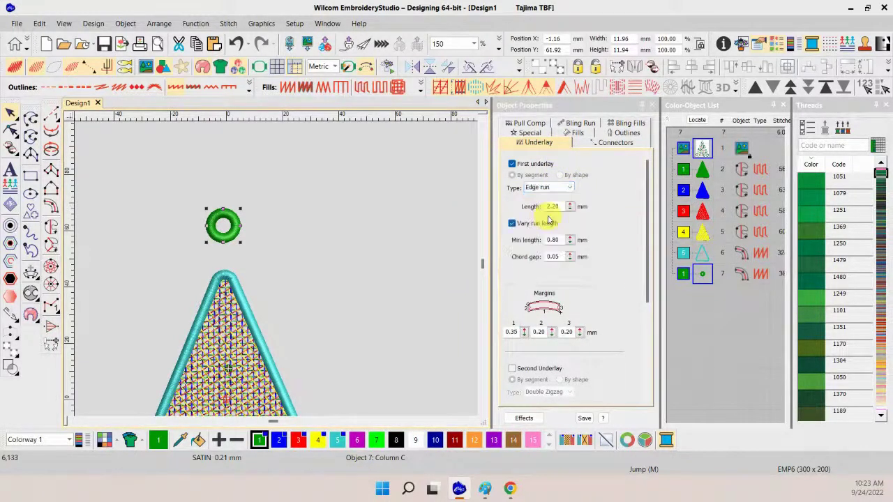
click(541, 367)
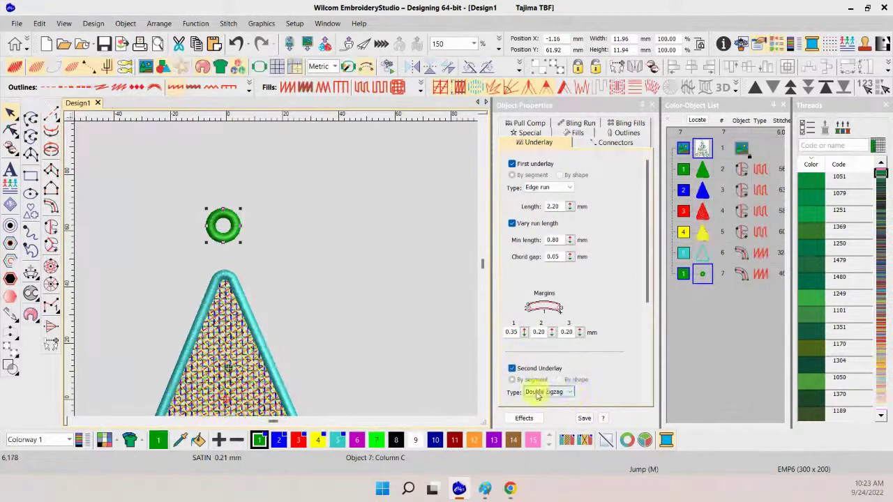
click(735, 358)
Move the green ring down onto the tree's tip and place it right after the blue fill in the stitching order
click(234, 230)
drag(239, 236, 238, 278)
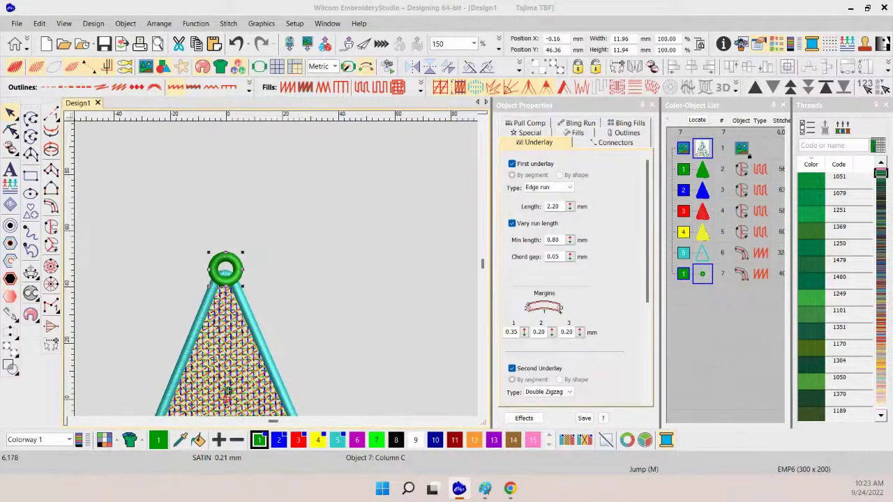
click(706, 279)
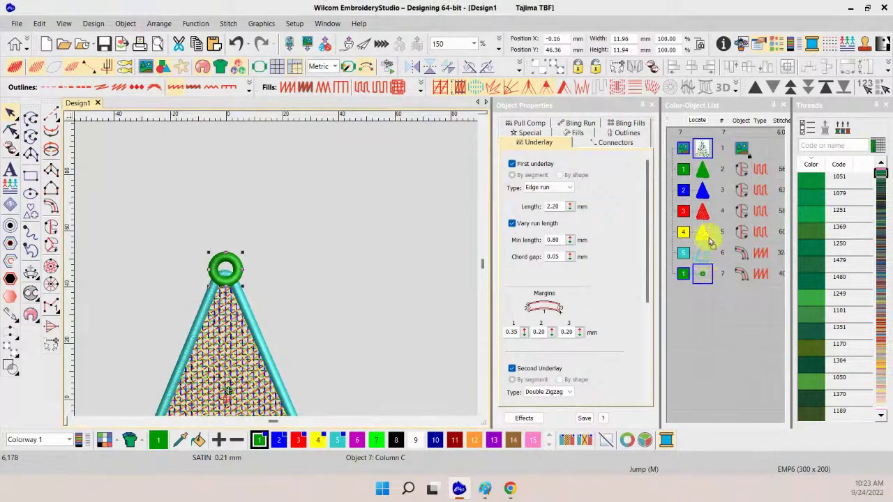
drag(706, 208, 703, 205)
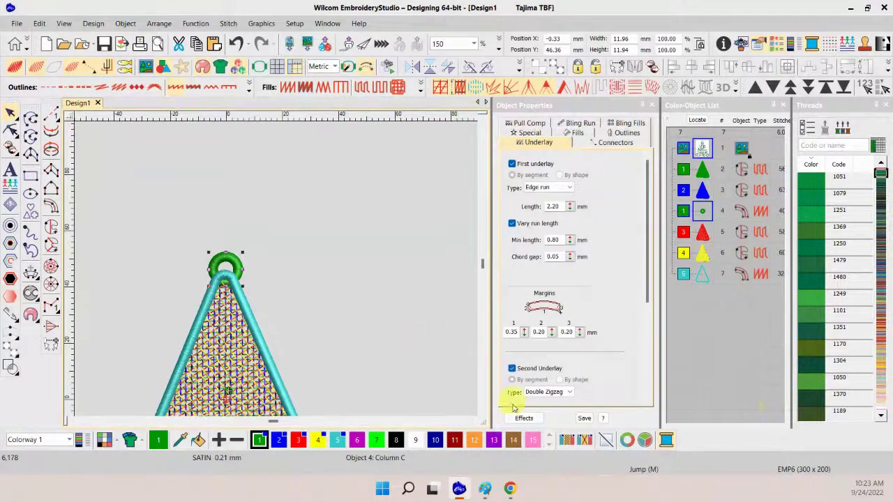
Cut the green ring open across its lower band, where it overlaps the mesh at the tree's tip
scroll(481, 408, down, 3)
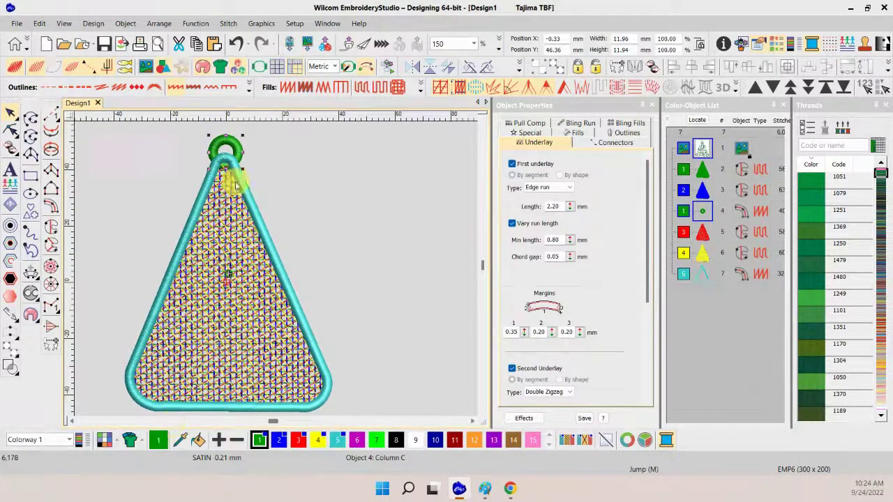
click(475, 44)
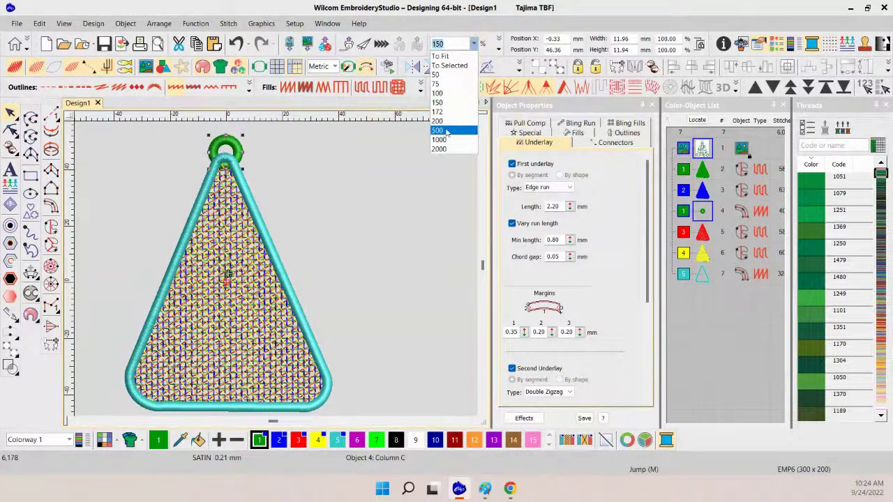
click(439, 131)
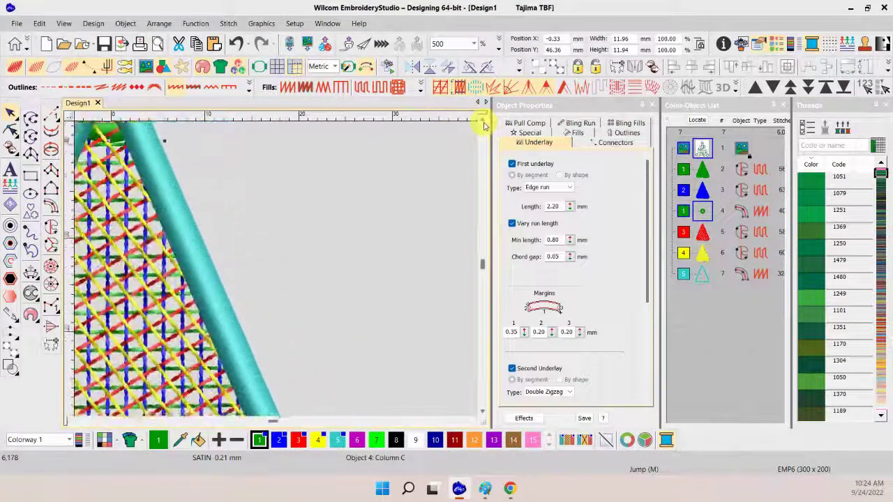
click(71, 422)
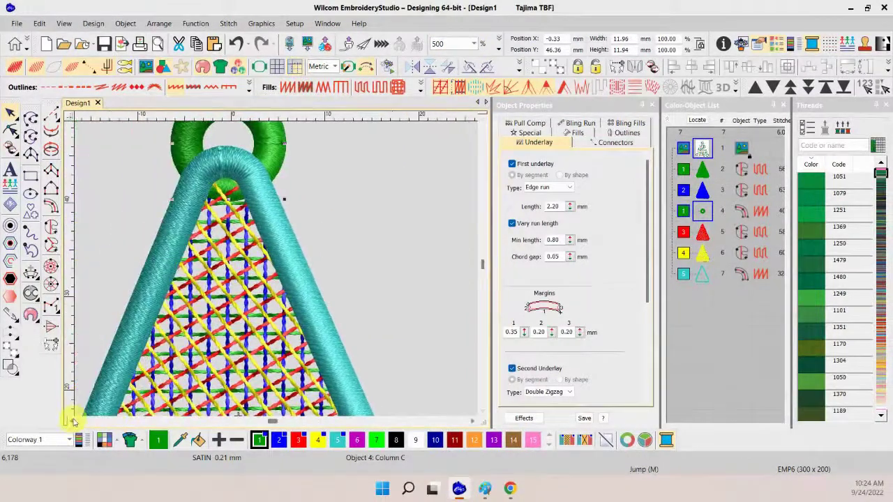
click(483, 120)
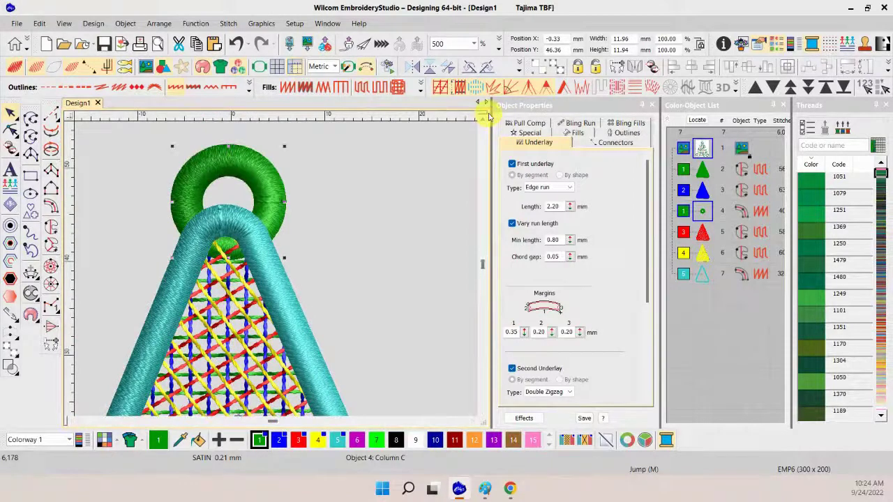
click(704, 209)
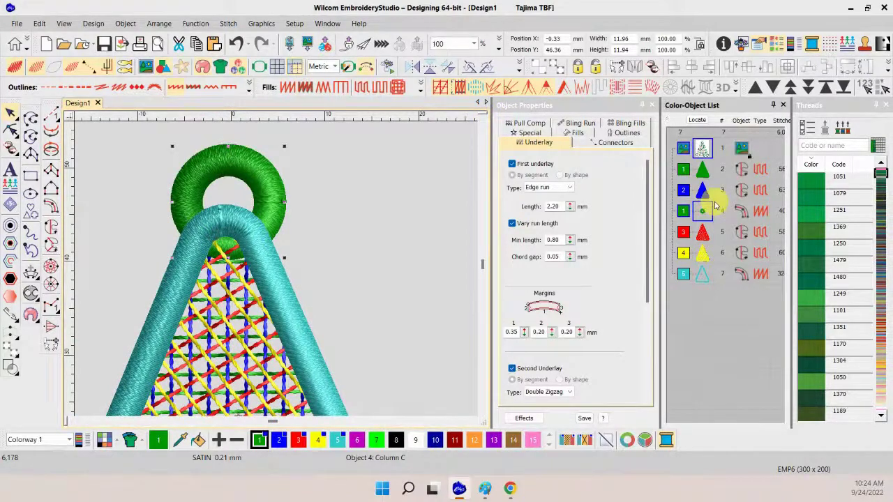
click(12, 130)
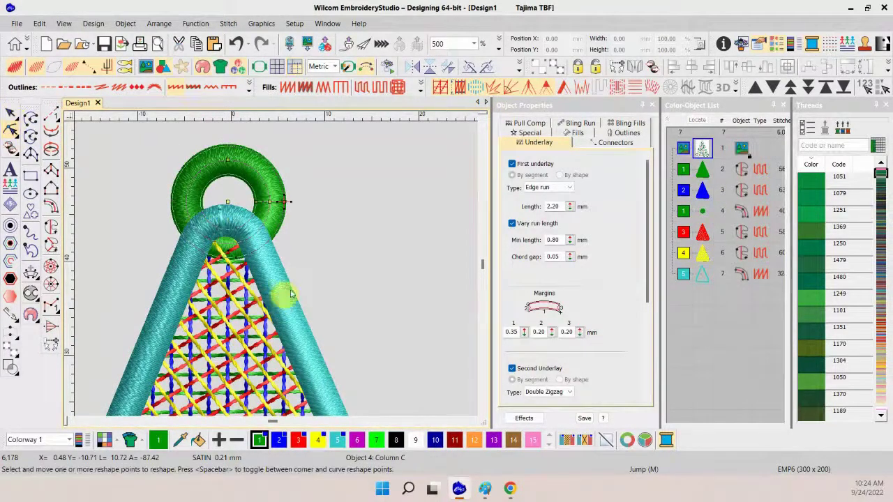
click(705, 211)
click(654, 66)
click(210, 251)
click(234, 236)
key(Escape)
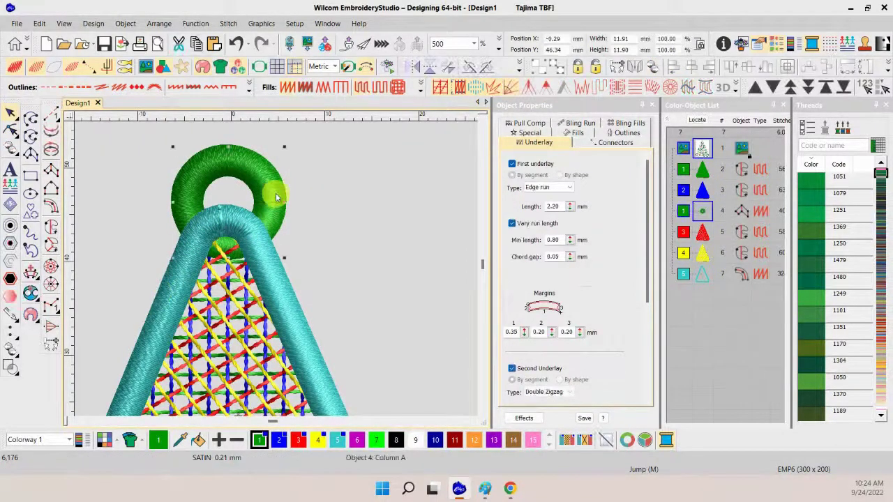
Reshape the cut ends of the green ring so they lie beneath the turquoise border, then deselect the ring
click(11, 130)
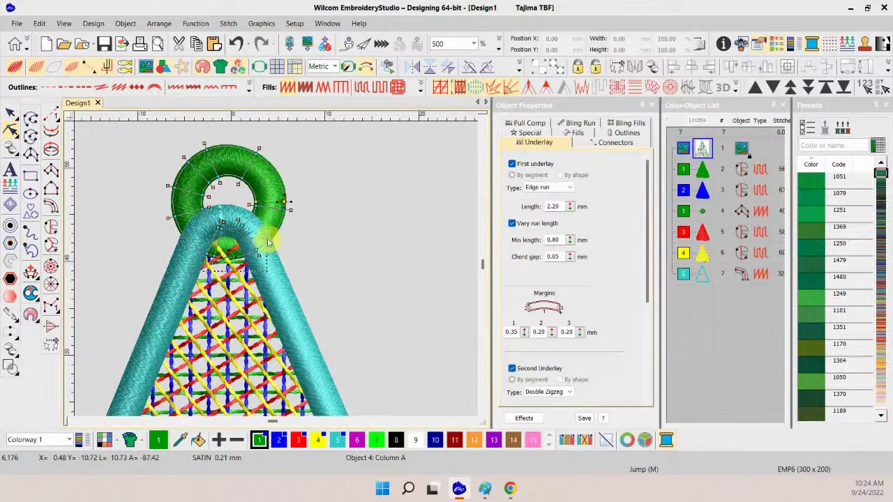
drag(256, 247, 255, 233)
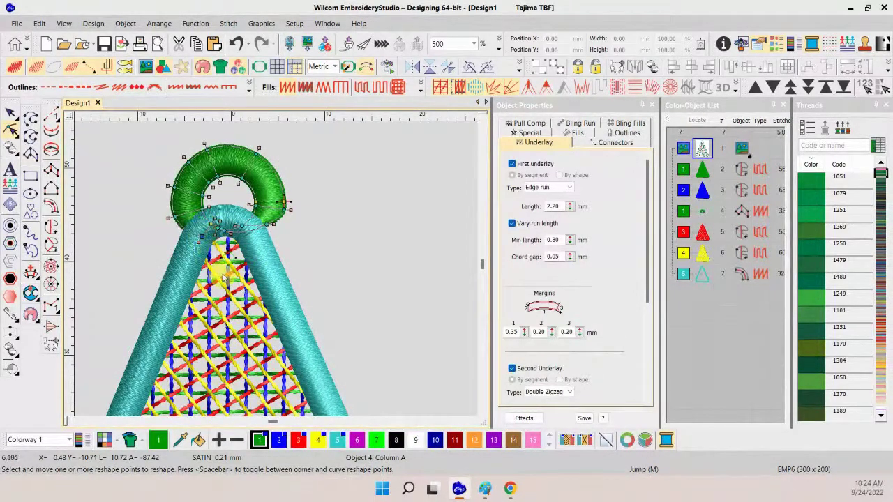
drag(256, 232, 272, 242)
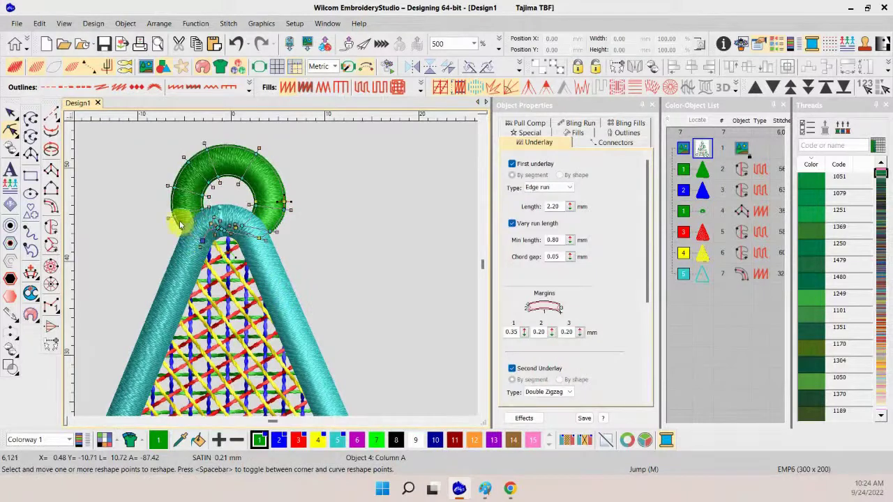
click(719, 311)
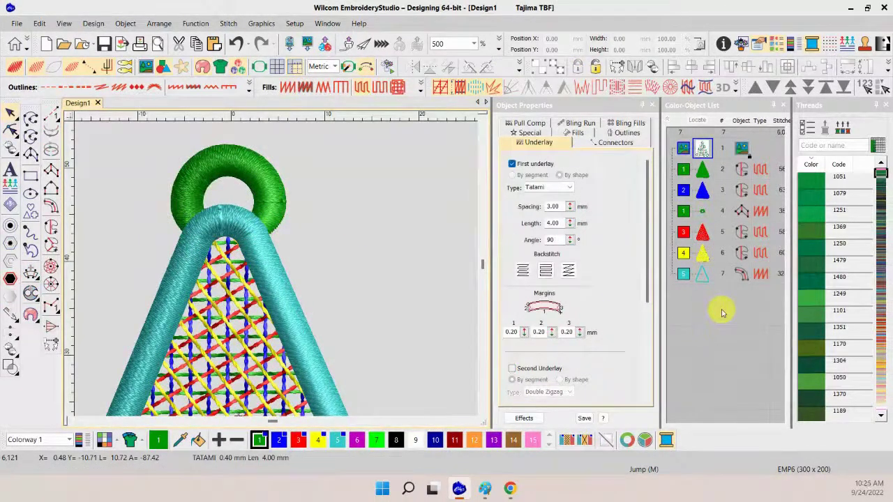
Examine the whole mesh tree with its turquoise border and green hanging ring, both close up and at overall size
click(474, 43)
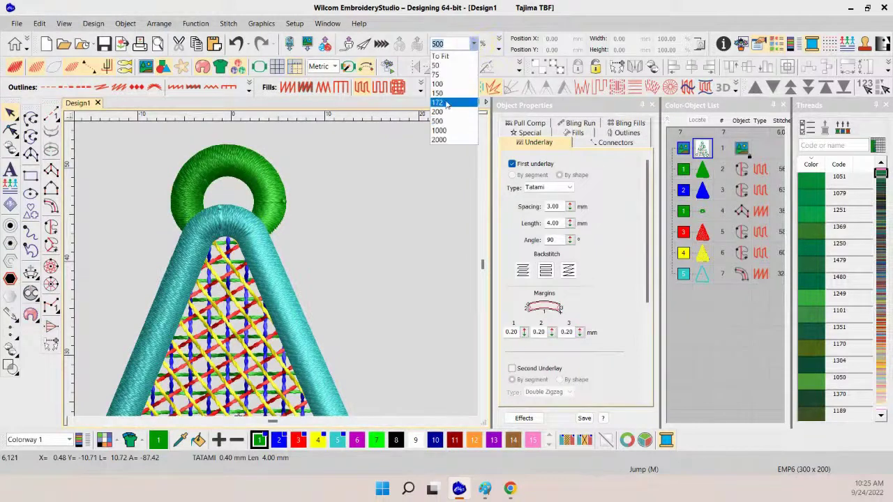
click(446, 104)
click(474, 43)
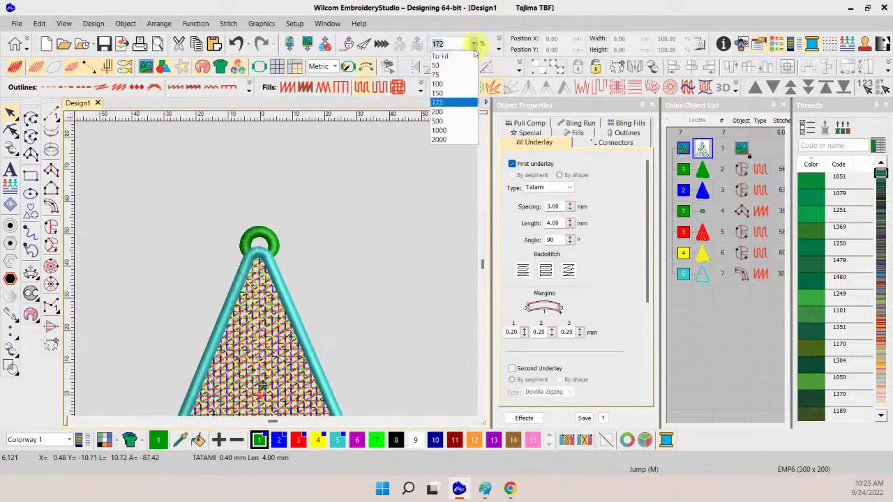
click(439, 121)
click(473, 43)
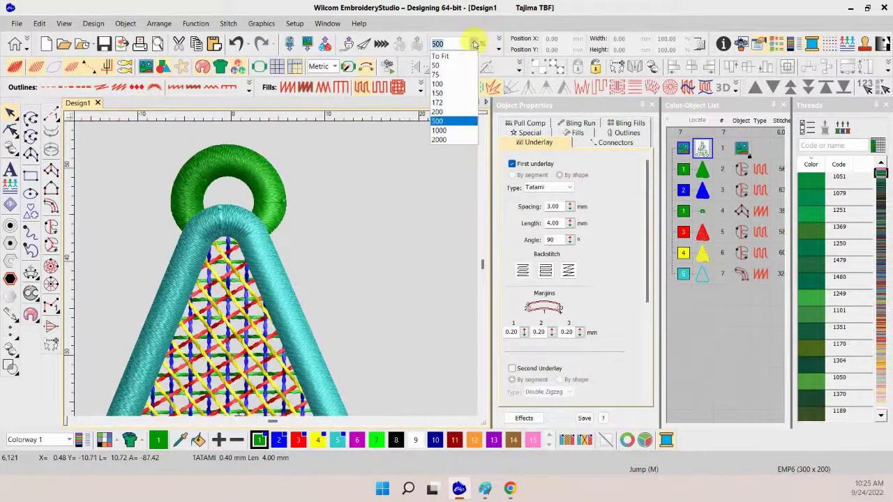
click(444, 84)
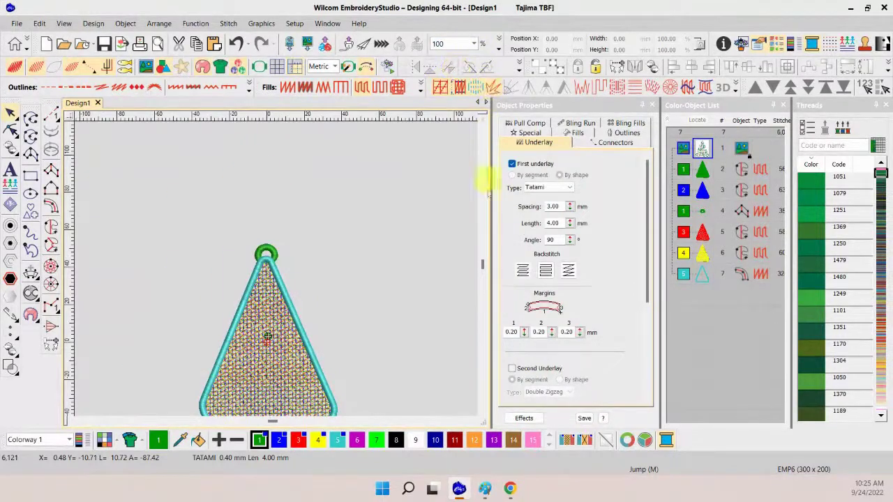
click(481, 410)
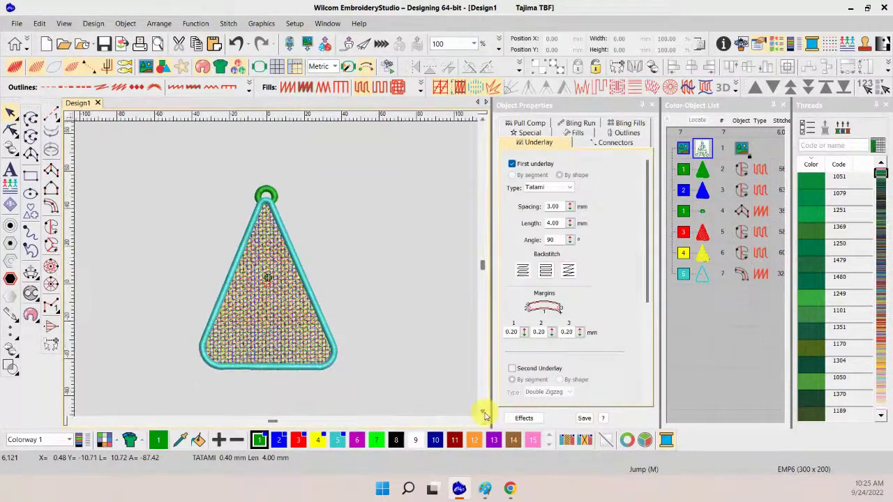
click(475, 44)
click(447, 93)
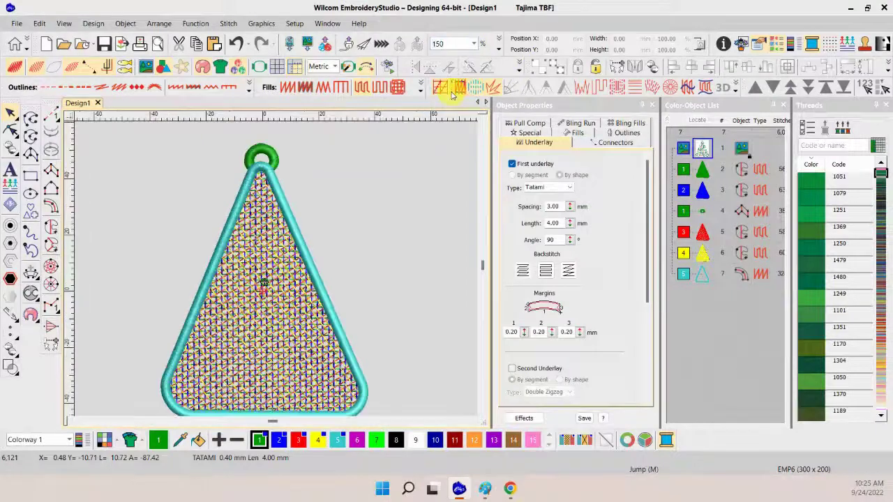
click(481, 413)
click(482, 413)
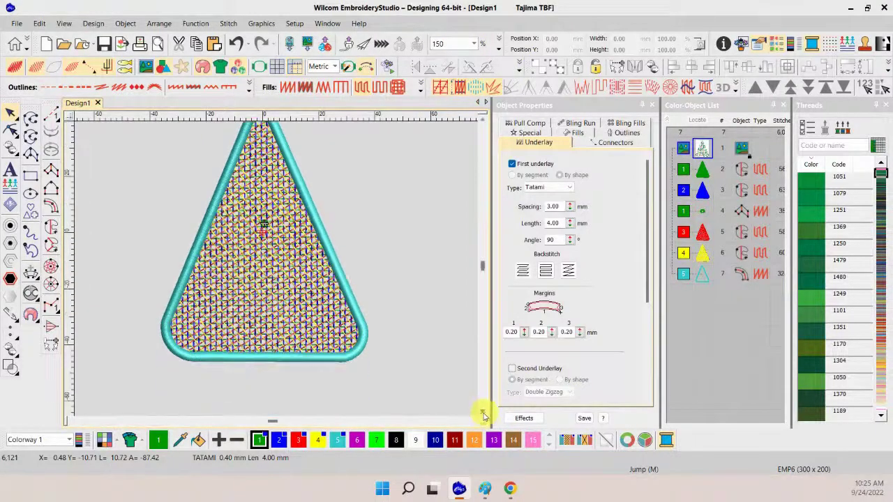
click(483, 121)
click(484, 121)
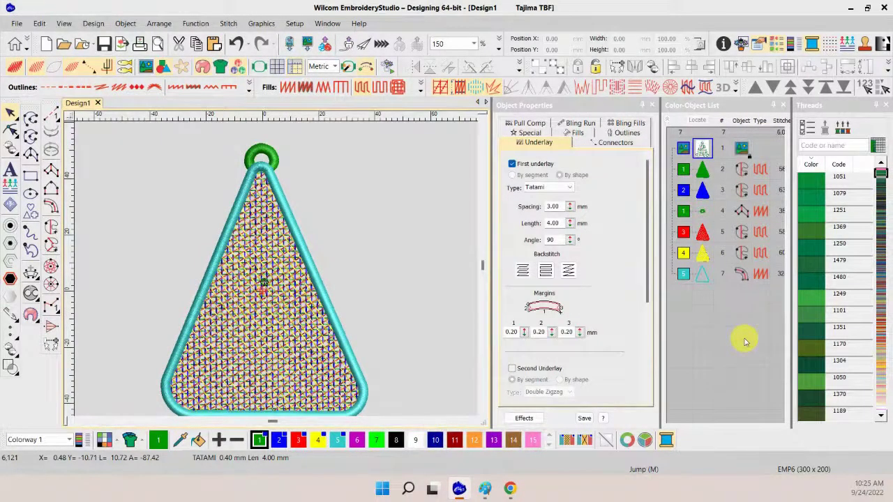
Hide all six stitched objects and display the Christmas tree background artwork
click(702, 171)
shift+click(706, 276)
right_click(705, 169)
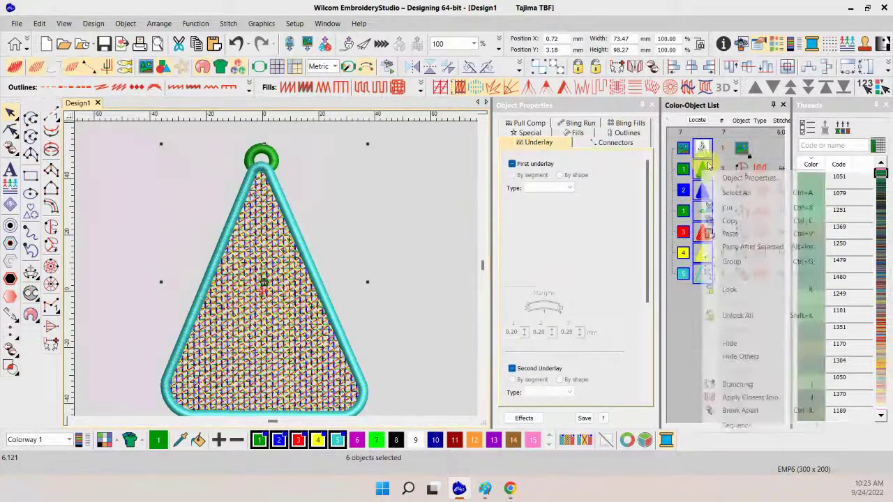
click(731, 342)
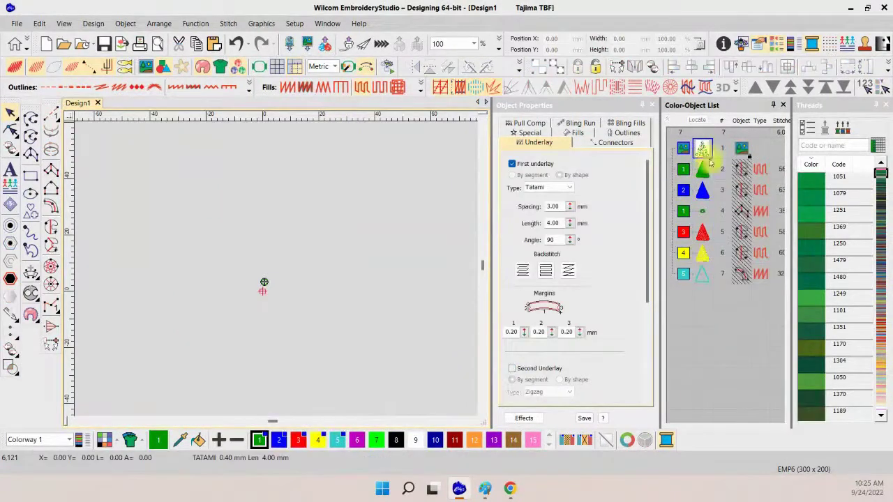
click(147, 67)
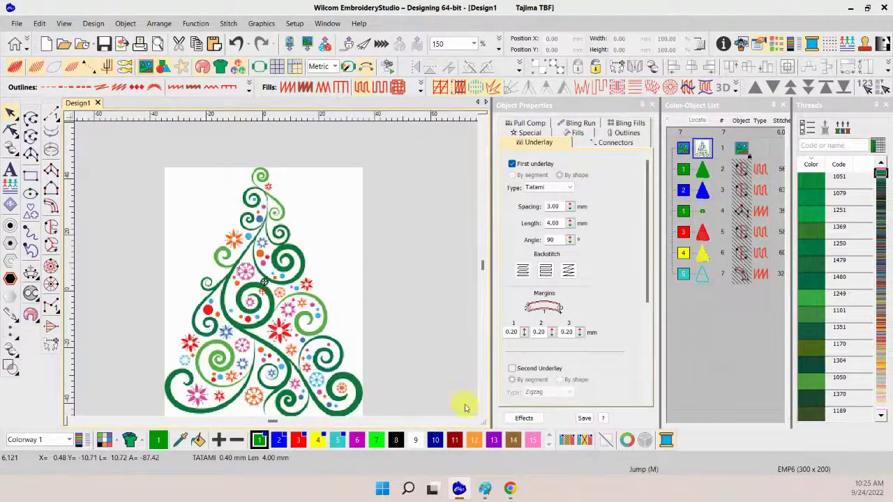
scroll(479, 413, down, 3)
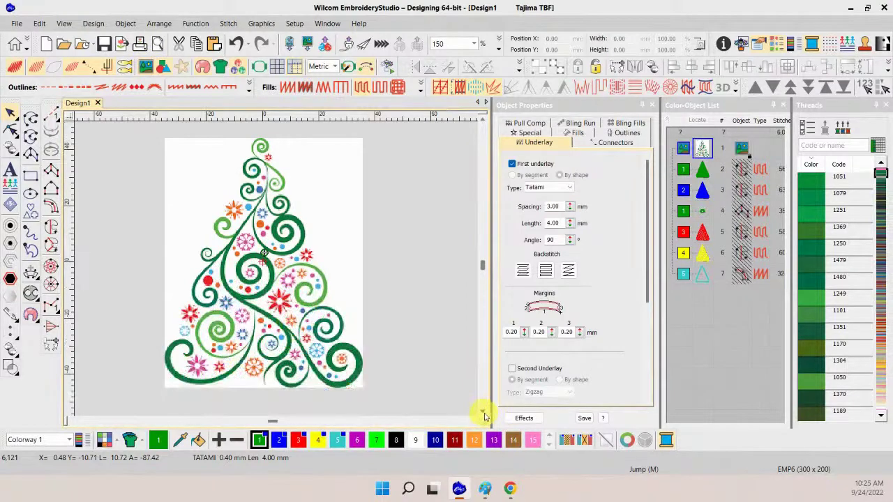
click(715, 369)
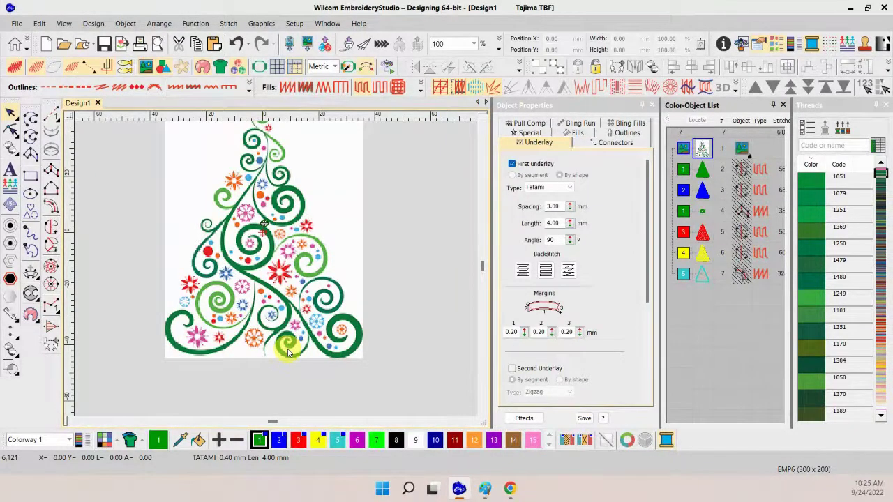
Draw a star about 6.3 mm across over the red flower on the tree's right side and colour it magenta, colour 6
click(51, 265)
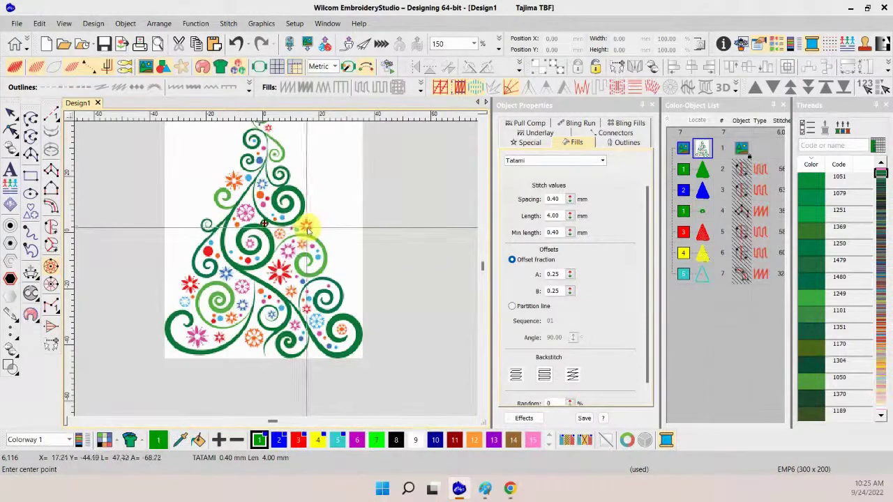
click(307, 230)
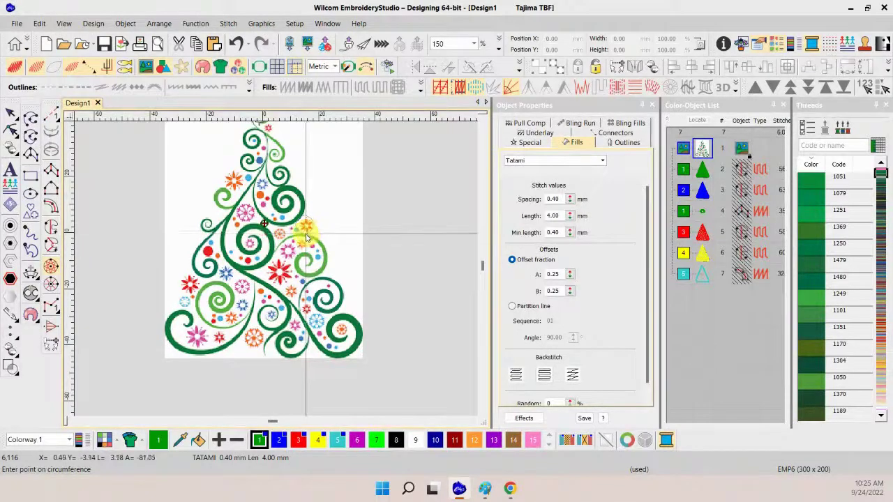
click(304, 238)
key(Return)
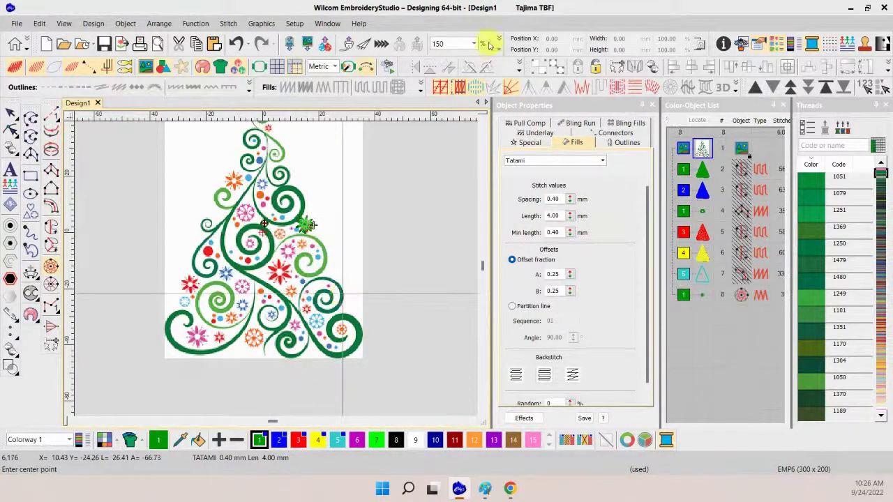
click(701, 294)
click(356, 438)
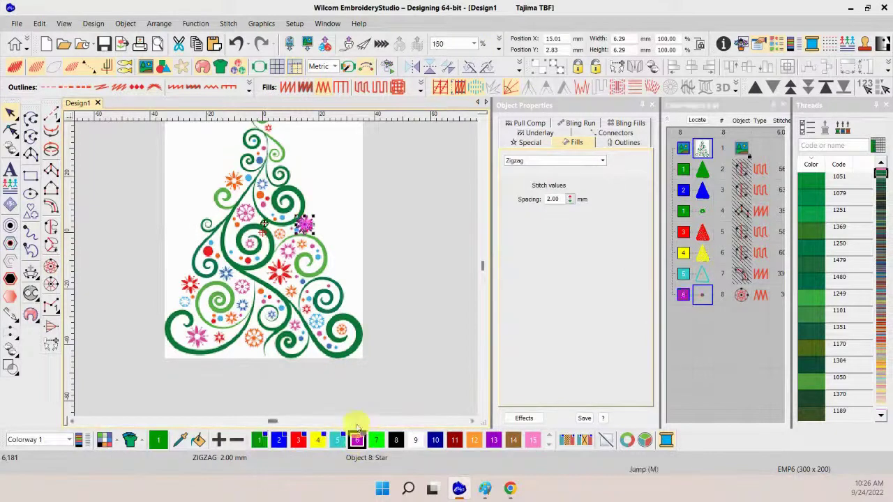
Set the magenta star's zigzag fill spacing to 1.00 mm
click(473, 43)
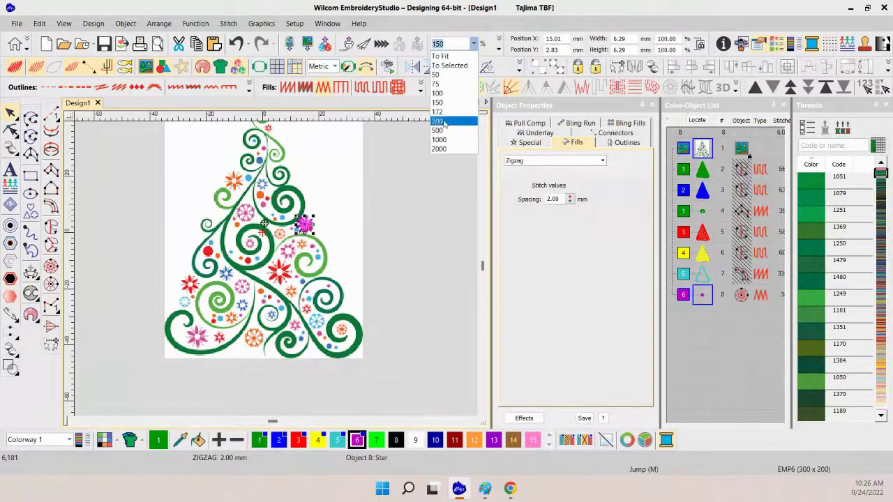
click(438, 130)
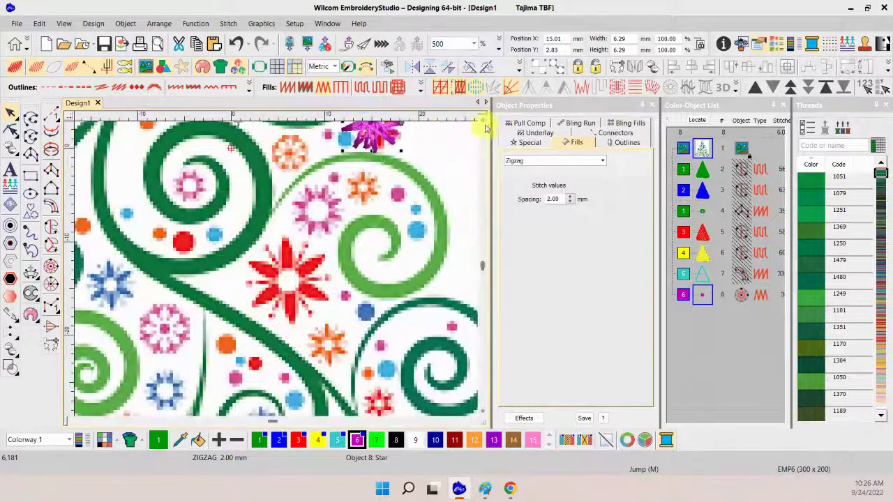
click(484, 123)
click(483, 123)
click(483, 124)
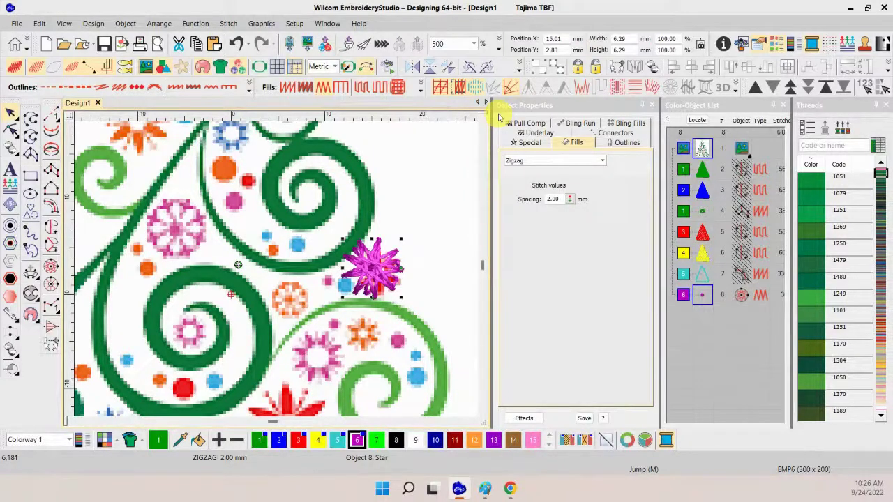
click(705, 296)
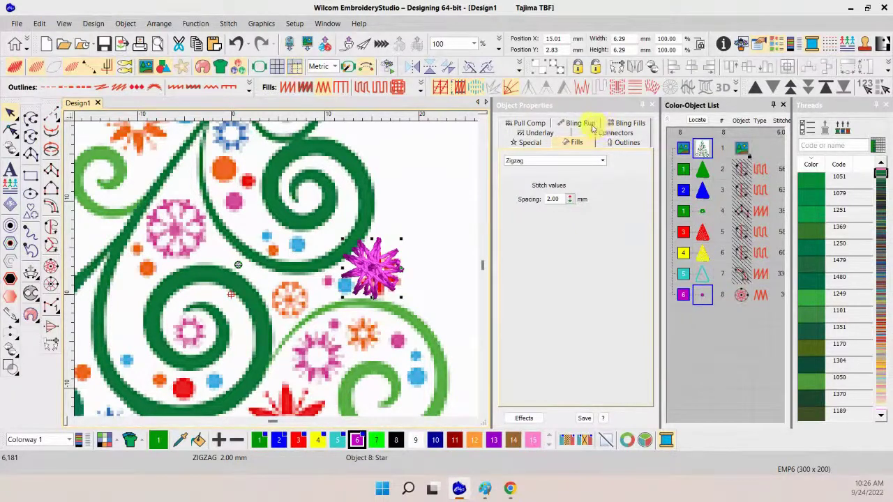
click(556, 199)
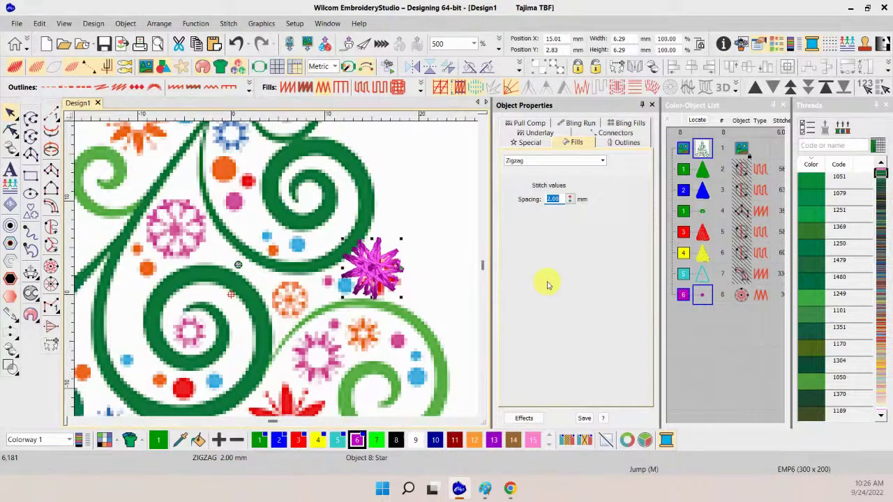
key(Return)
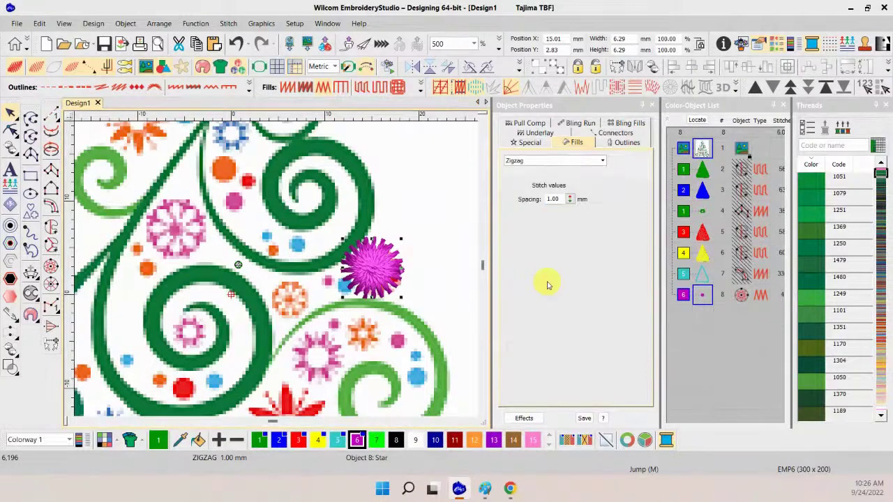
Examine the star's plain stitch lines without the artwork and check its first underlay type, then restore the artwork and realistic stitch view
click(15, 66)
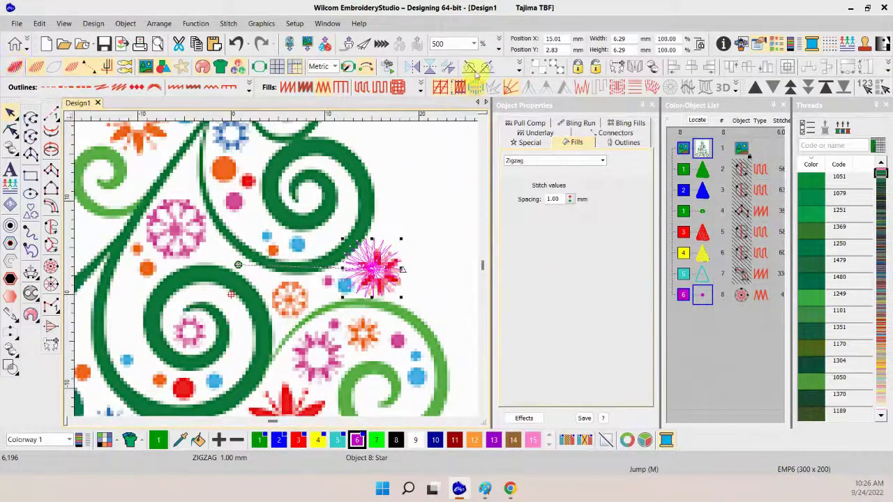
click(146, 67)
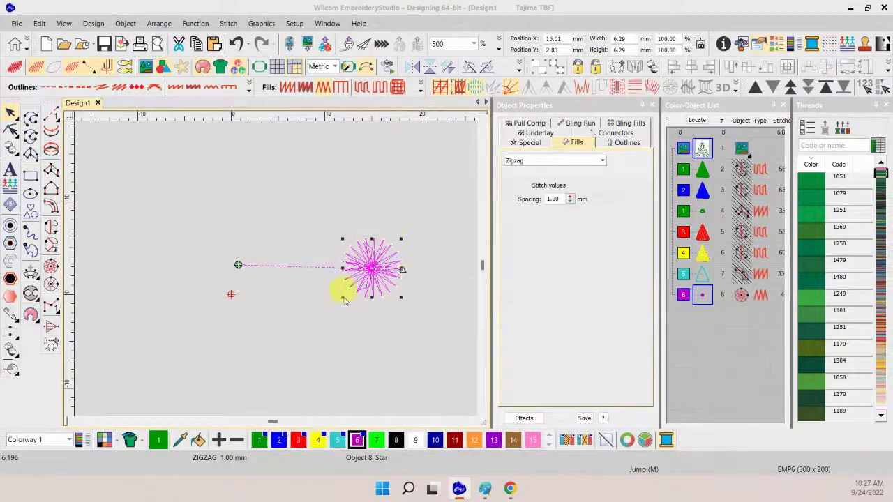
click(547, 132)
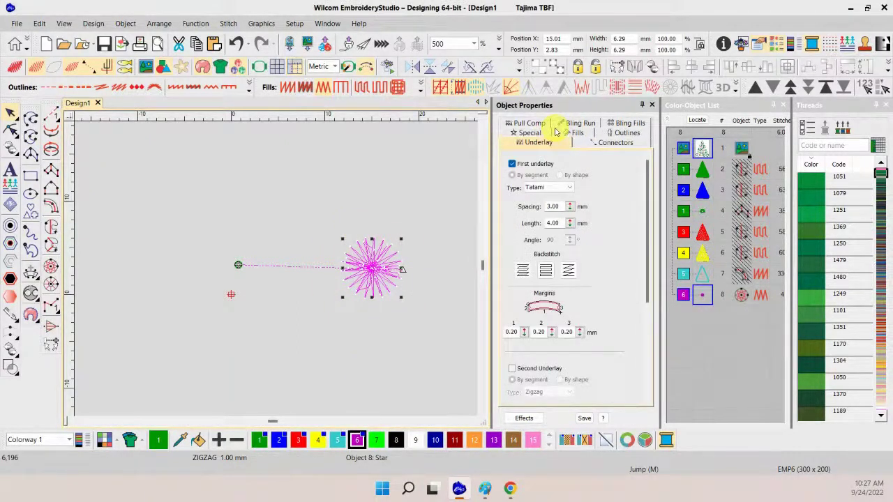
click(568, 189)
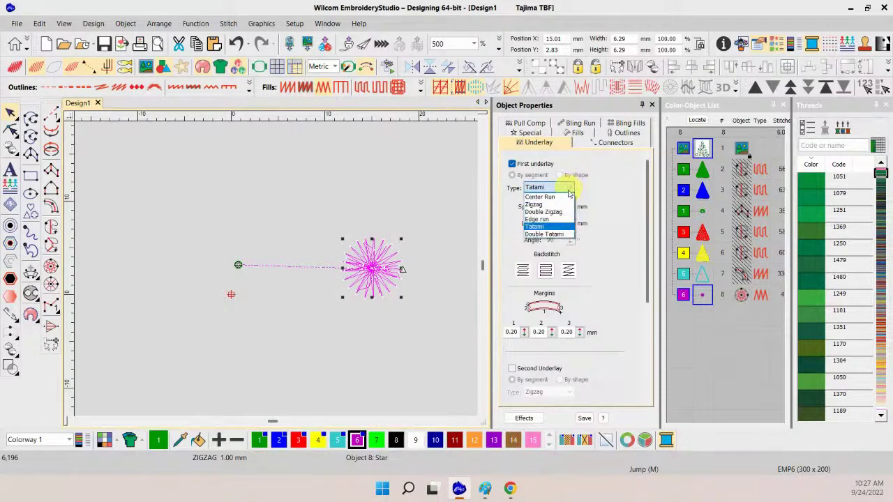
click(565, 227)
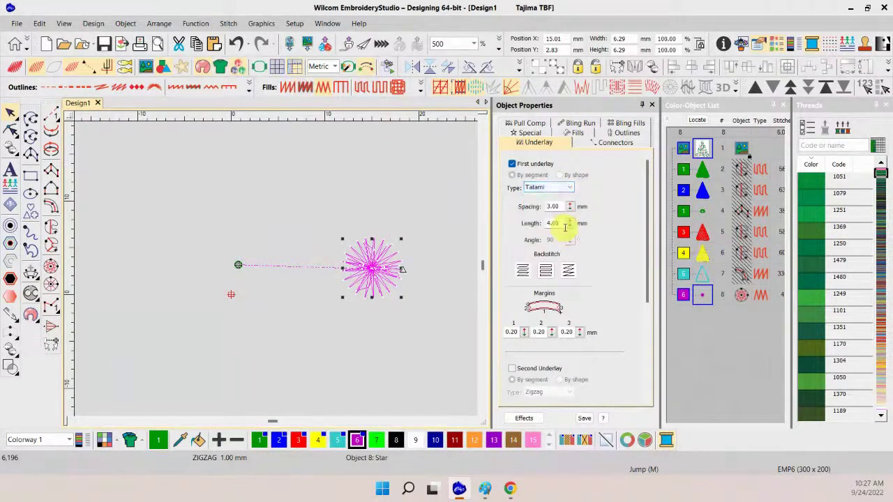
click(727, 354)
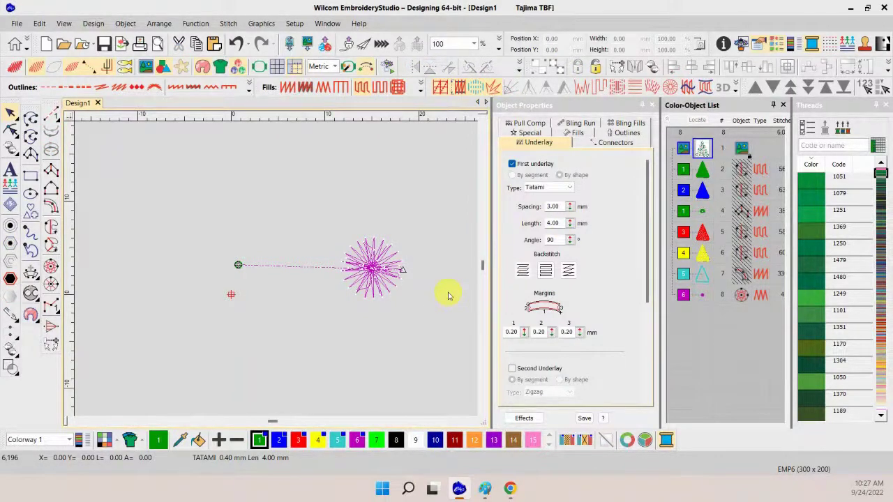
click(147, 67)
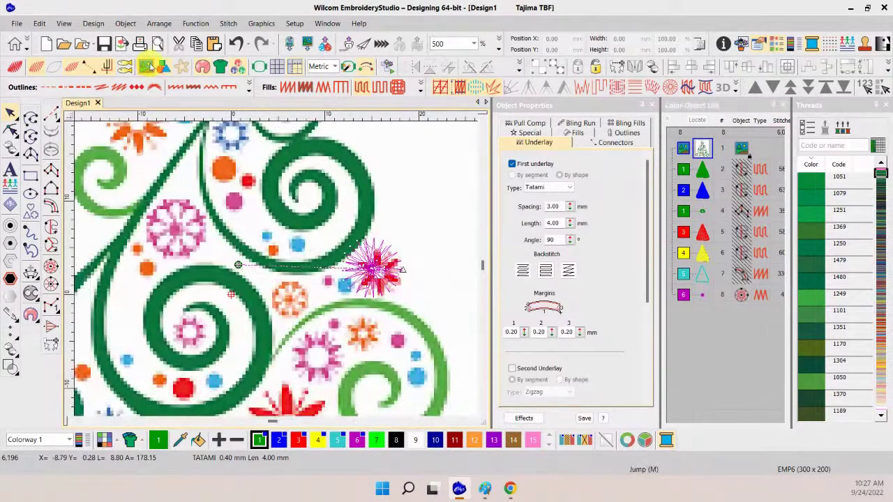
click(14, 66)
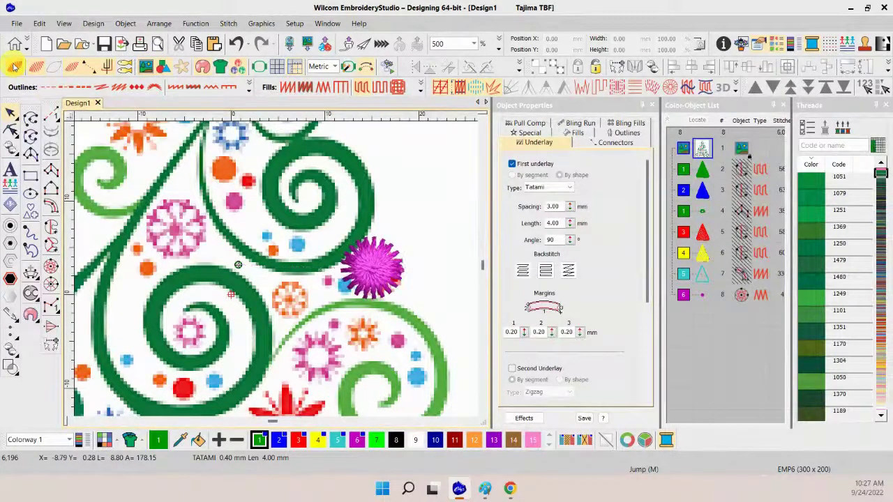
Duplicate the magenta star and place the copy over the small red flower near the tree's tip
click(474, 43)
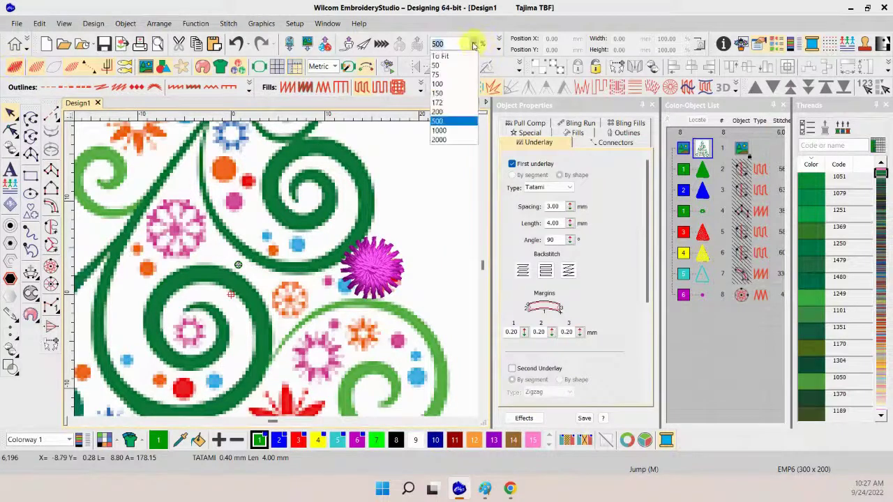
click(438, 93)
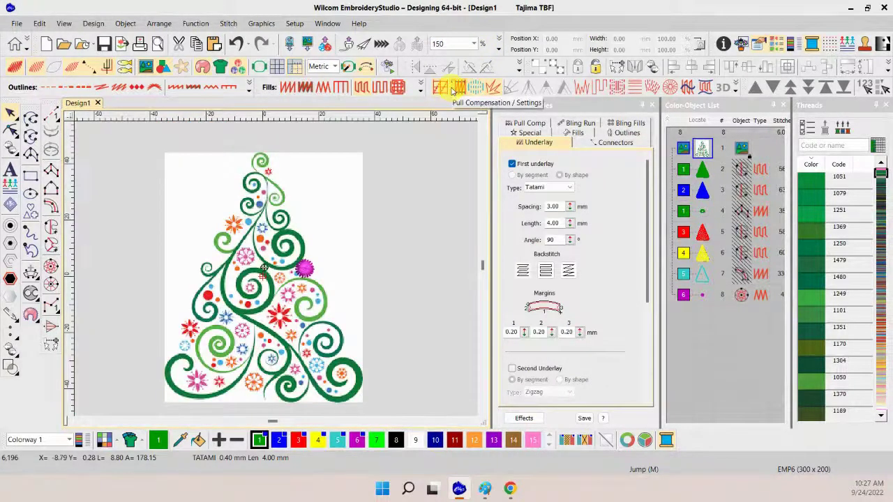
click(306, 272)
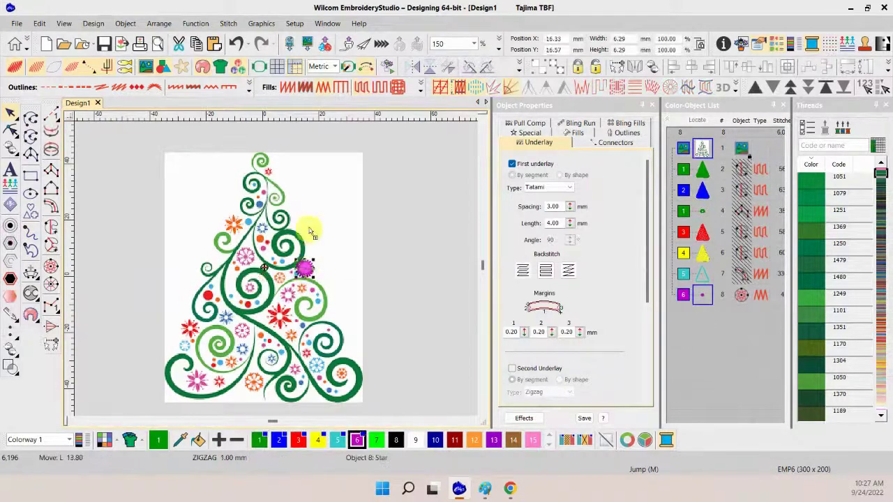
key(ctrl+v)
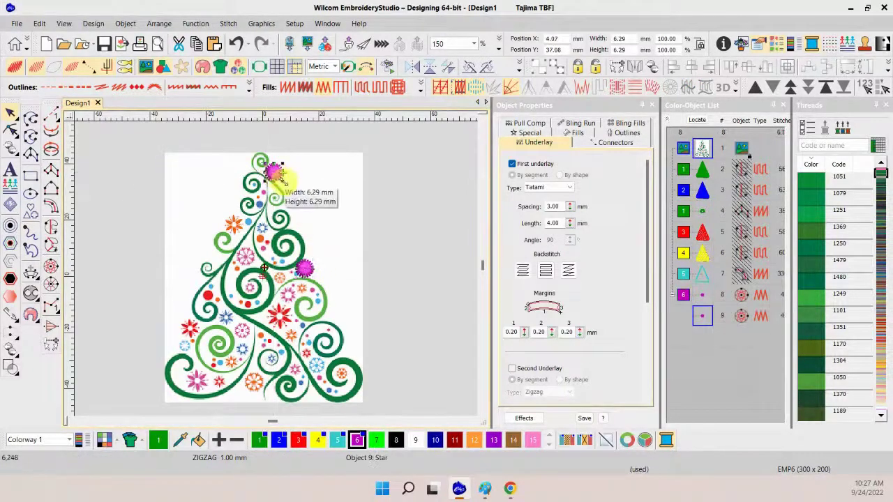
Shrink the star near the tip to about 4.4 mm and place copies over the upper-left flowers, sizing the orange flower's copy to about 5.75 mm
drag(279, 179, 273, 175)
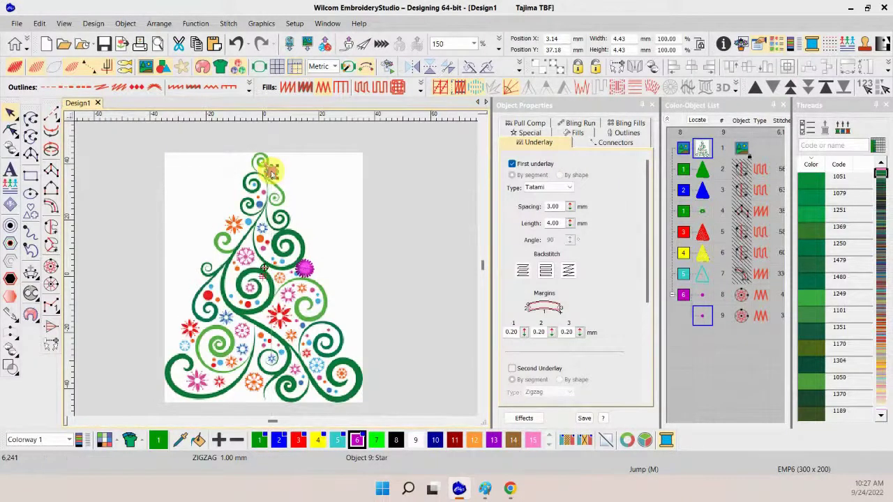
drag(272, 174, 244, 240)
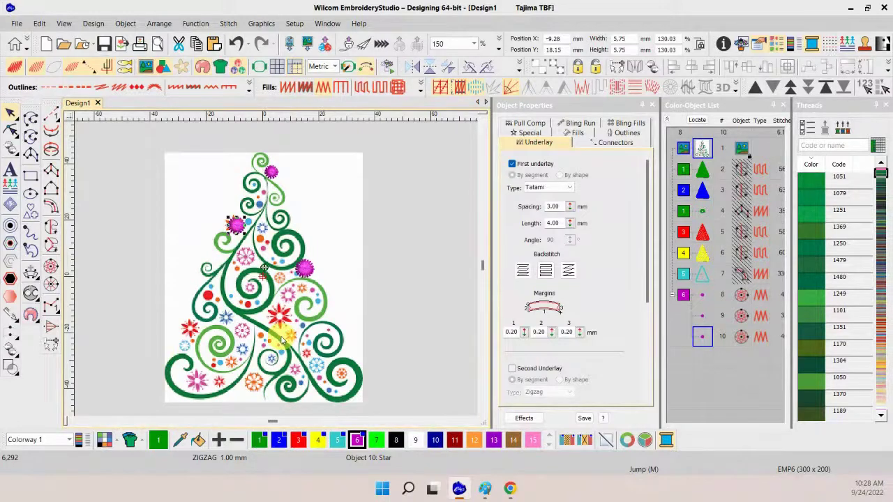
drag(238, 227, 262, 231)
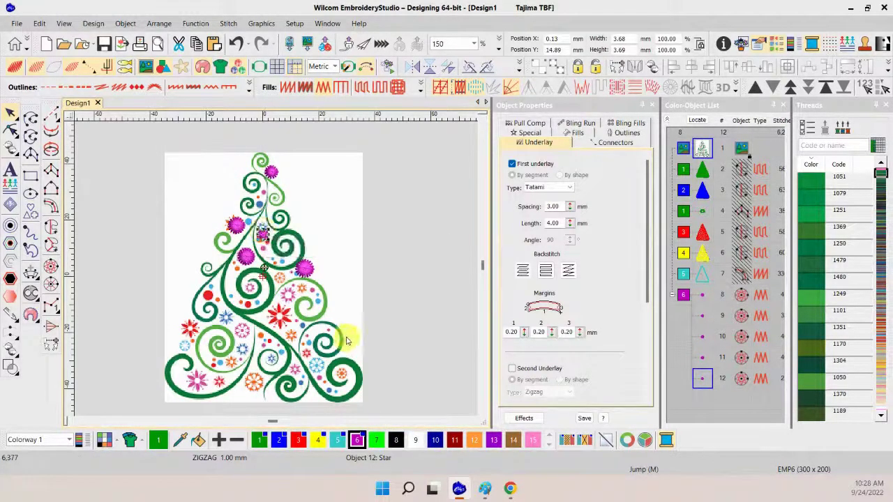
Place resized star copies over the flowers across the middle of the tree, with the small ones about 3.6 mm across
drag(244, 261, 310, 293)
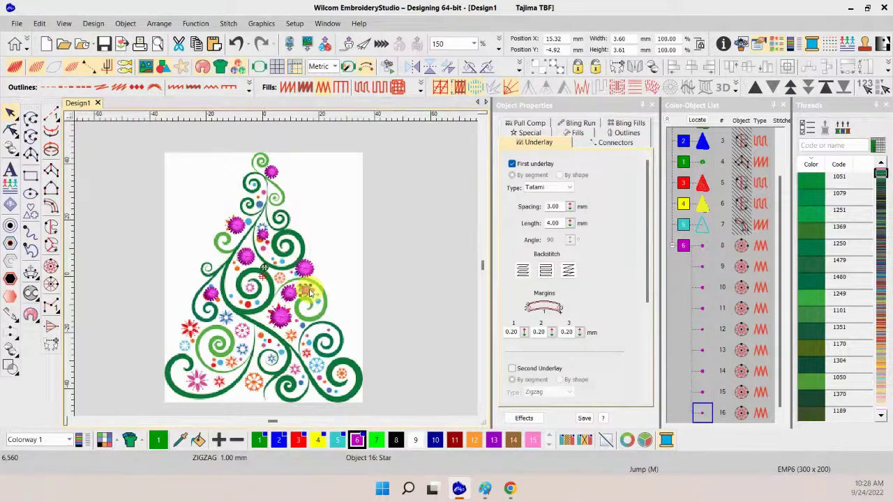
drag(310, 294, 291, 336)
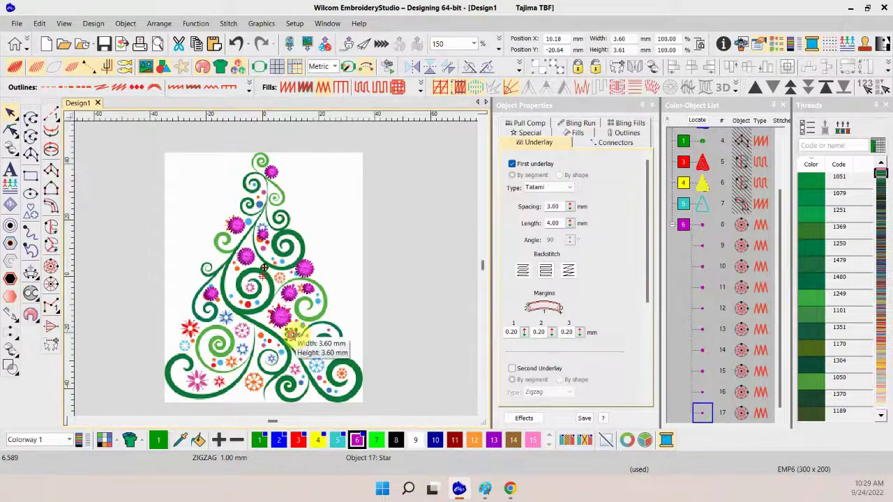
drag(289, 329, 227, 316)
drag(283, 320, 307, 290)
Duplicate the 3.6 mm star over the small flowers around and beneath the lower-left light green spiral
key(ctrl+d)
click(245, 348)
key(ctrl+d)
drag(246, 347, 294, 338)
key(ctrl+d)
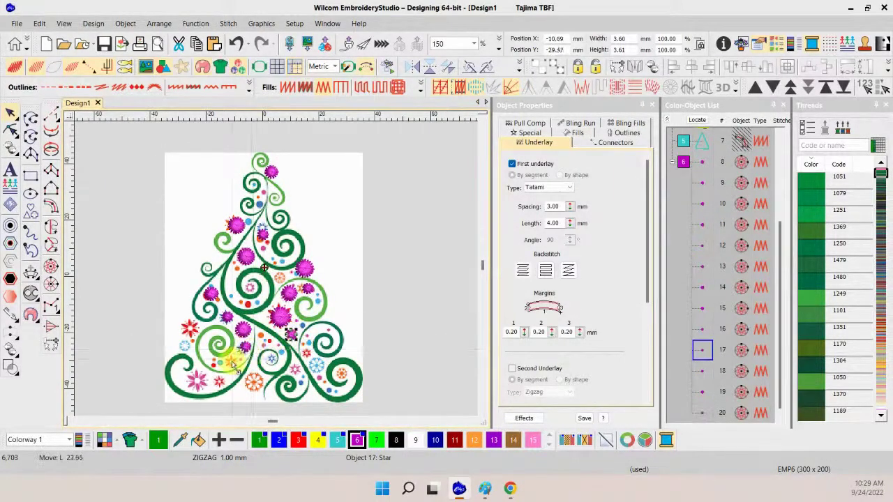
key(ctrl+d)
drag(233, 357, 209, 355)
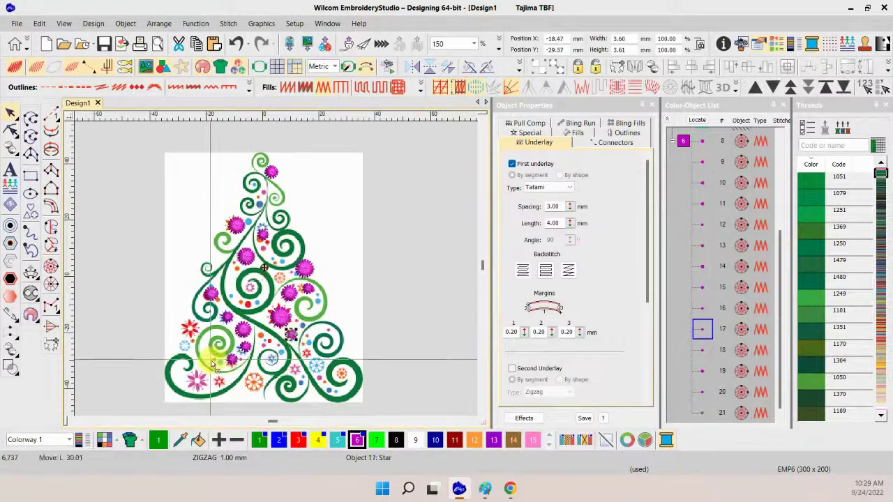
Duplicate stars over the red flower at the tree's left edge and the flowers along its lower left, using the largest star for the orange snowflake
click(303, 267)
key(ctrl+d)
drag(303, 267, 193, 326)
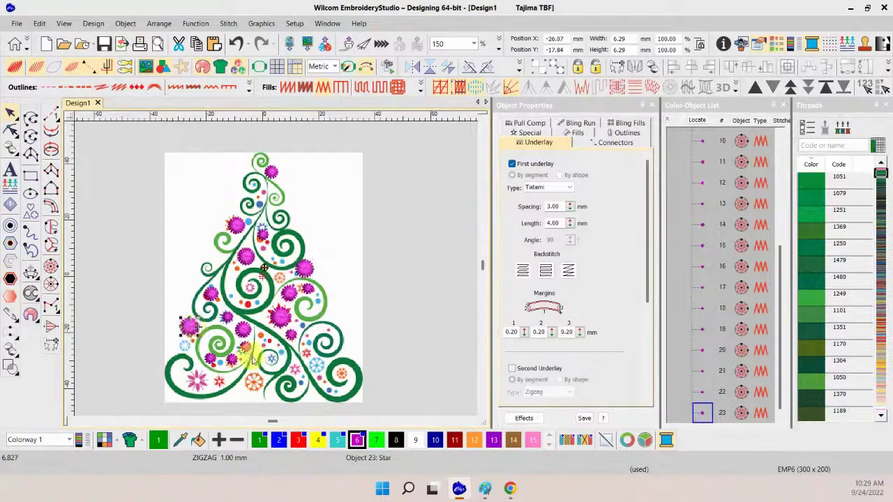
drag(297, 372, 222, 387)
key(ctrl+d)
click(280, 317)
key(ctrl+d)
drag(280, 317, 258, 382)
Duplicate the small 3.6 mm star over the remaining small flowers in the lower centre and lower right of the tree
click(285, 340)
key(ctrl+d)
drag(285, 340, 275, 358)
key(ctrl+d)
key(ctrl+d)
key(ctrl+d)
key(ctrl+d)
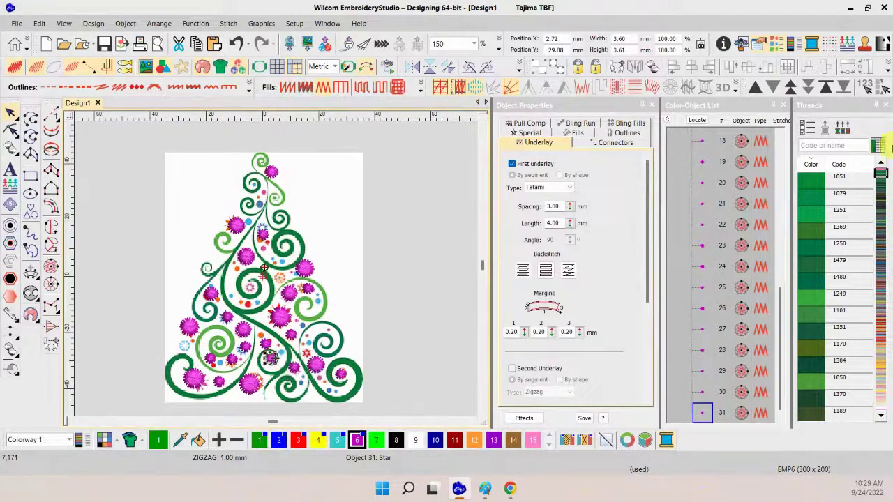
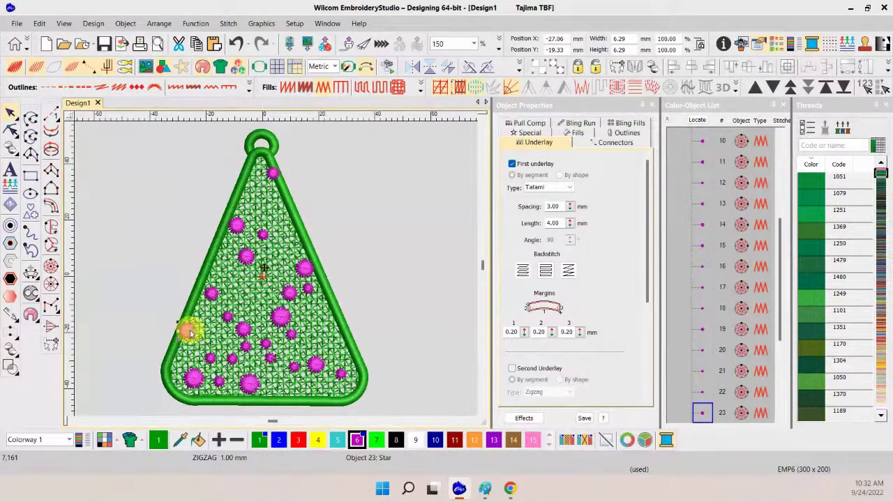
Move the left-edge star and the tip star inward off the satin border, and duplicate the tip star slightly farther inward
drag(190, 330, 194, 335)
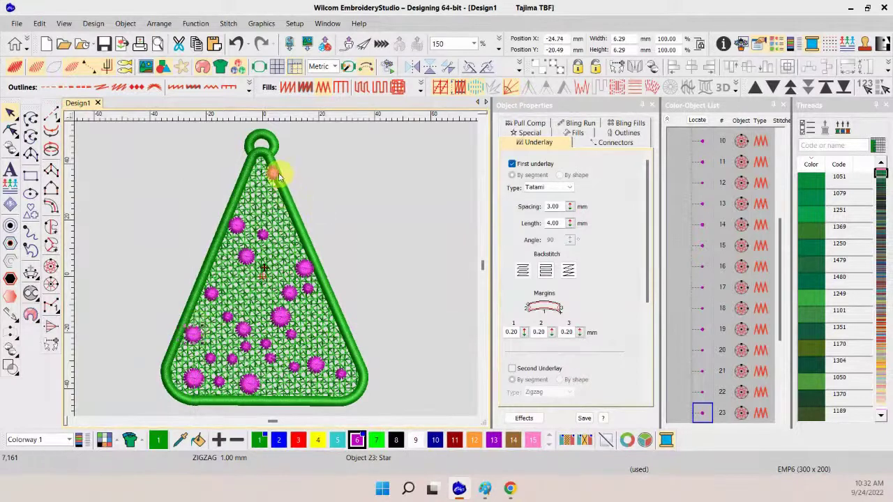
drag(275, 174, 273, 176)
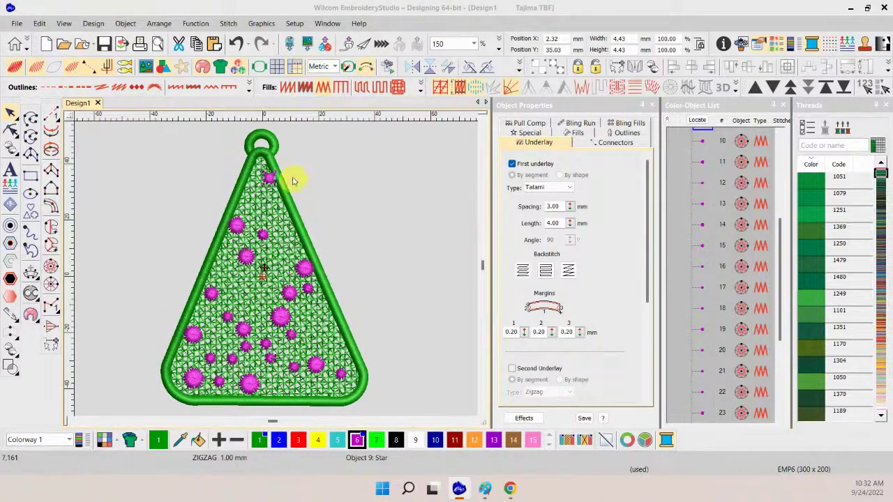
click(268, 179)
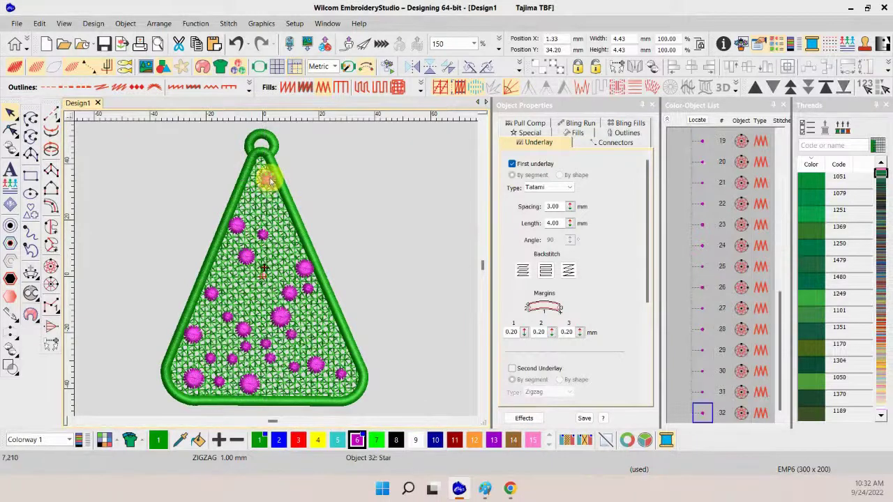
click(436, 194)
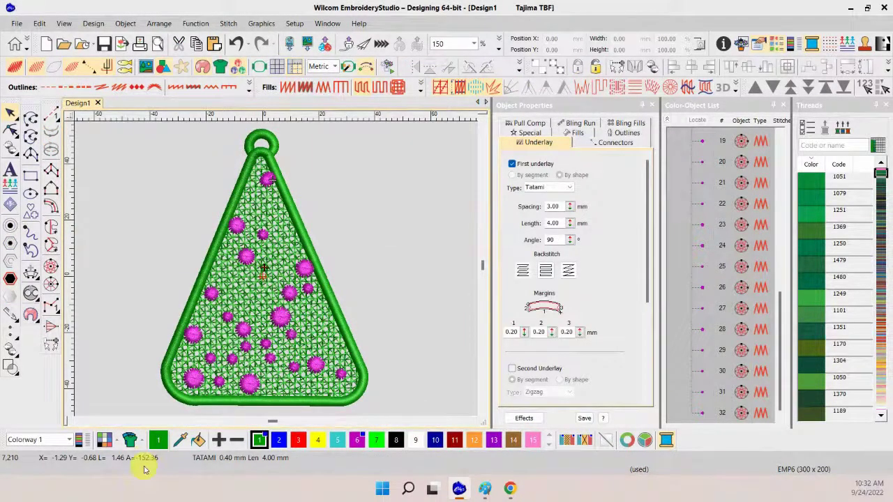
Hide all the green colour 1 tree base objects and show the artwork behind the stars
drag(777, 349, 780, 192)
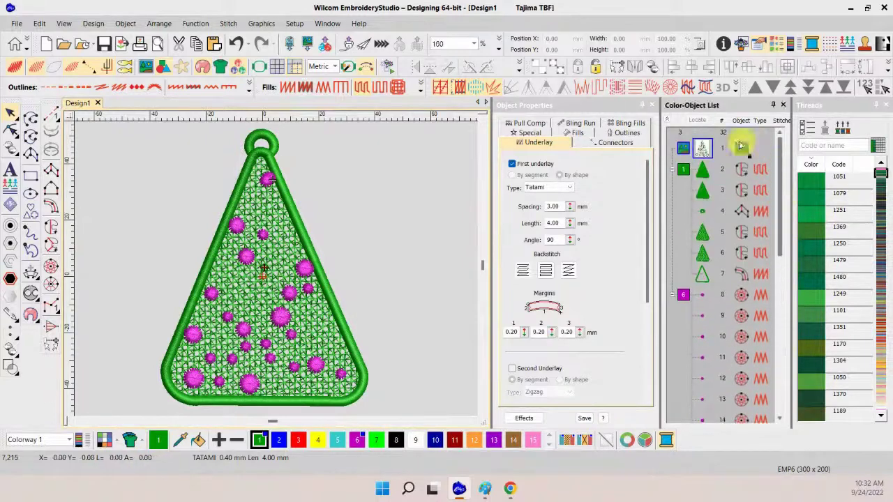
click(682, 169)
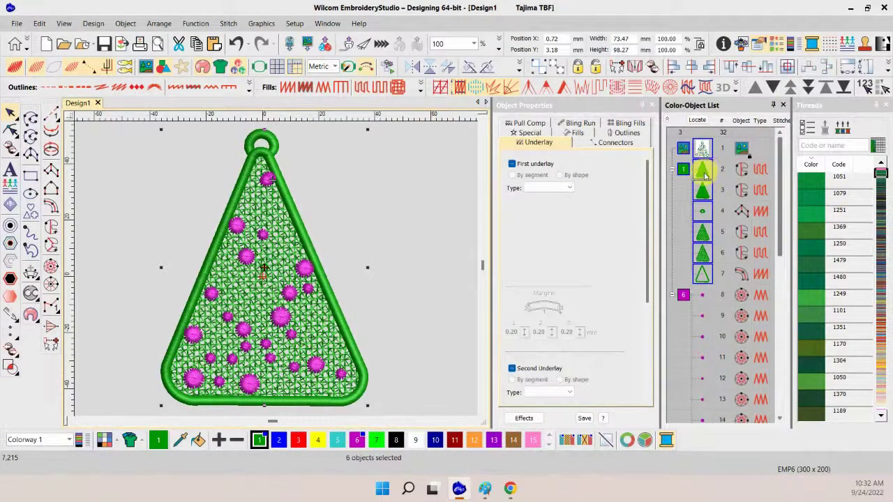
right_click(704, 170)
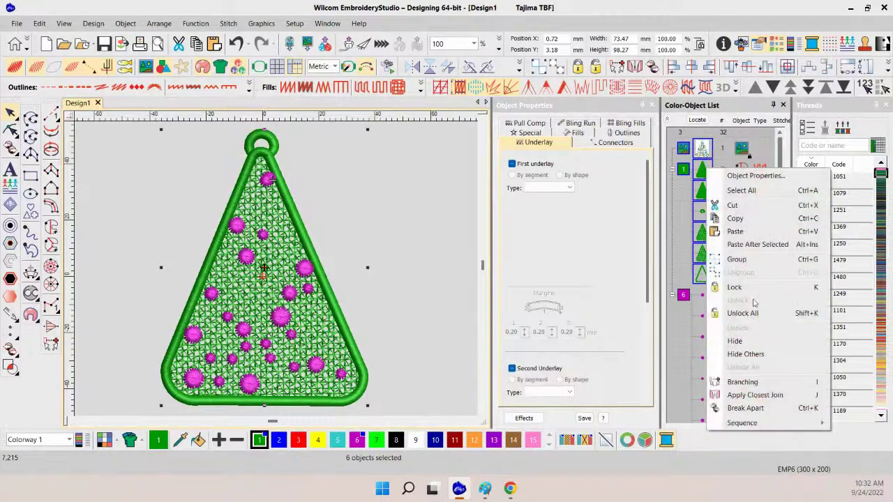
click(745, 339)
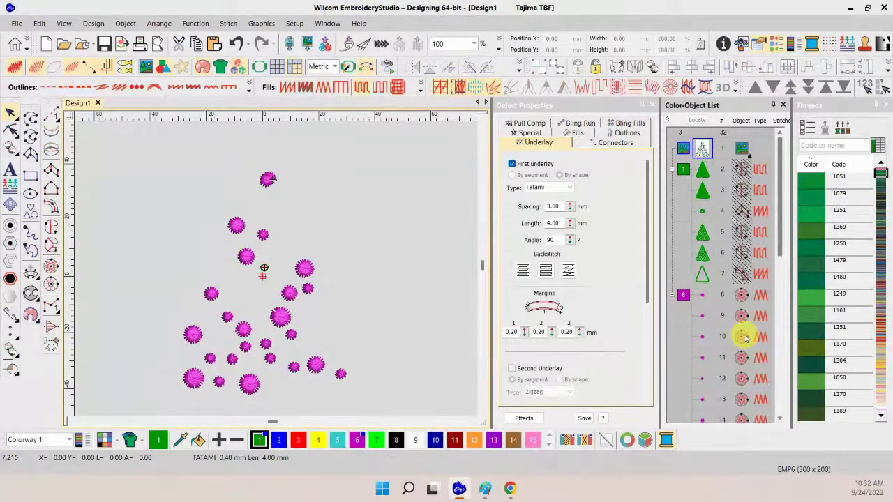
click(145, 65)
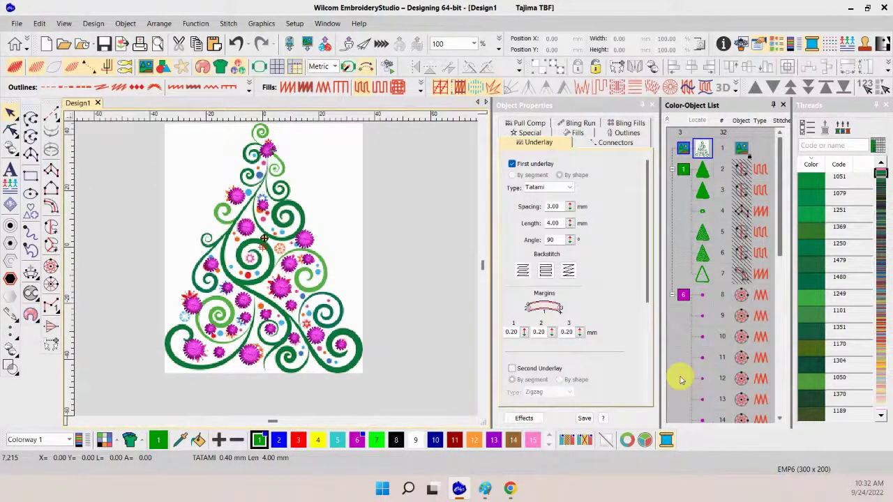
Start a two-sided tatami column in colour 5 on the lower-left dark green swirl, tracing from its inner curl over its upper arc
click(337, 439)
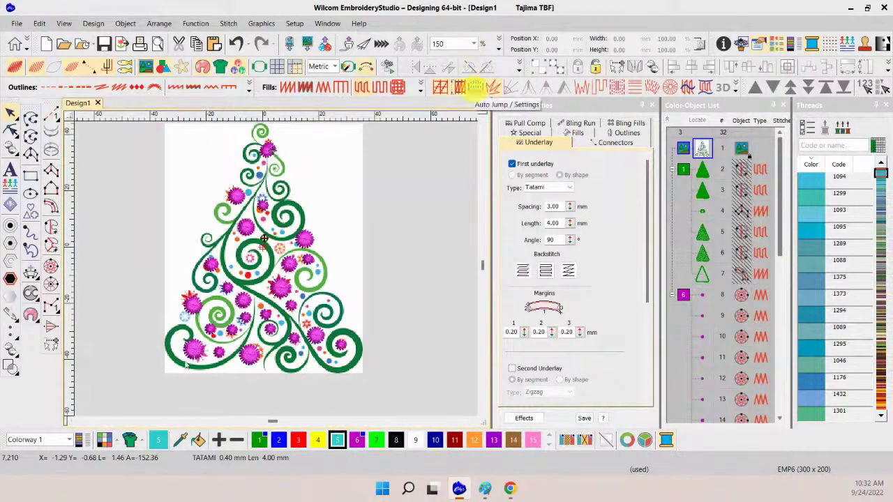
click(474, 44)
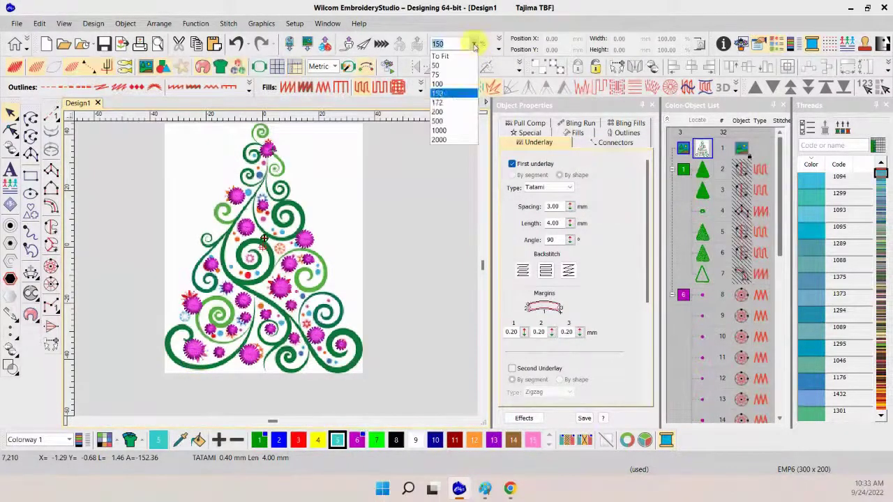
click(448, 122)
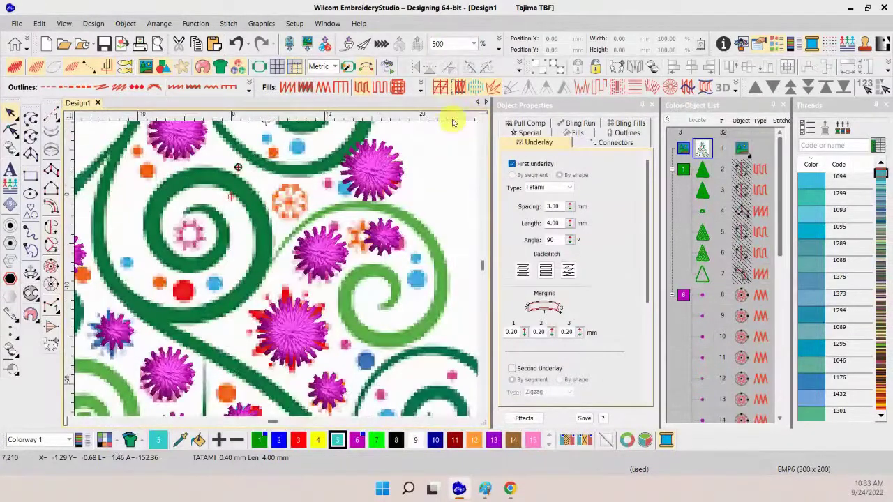
click(72, 421)
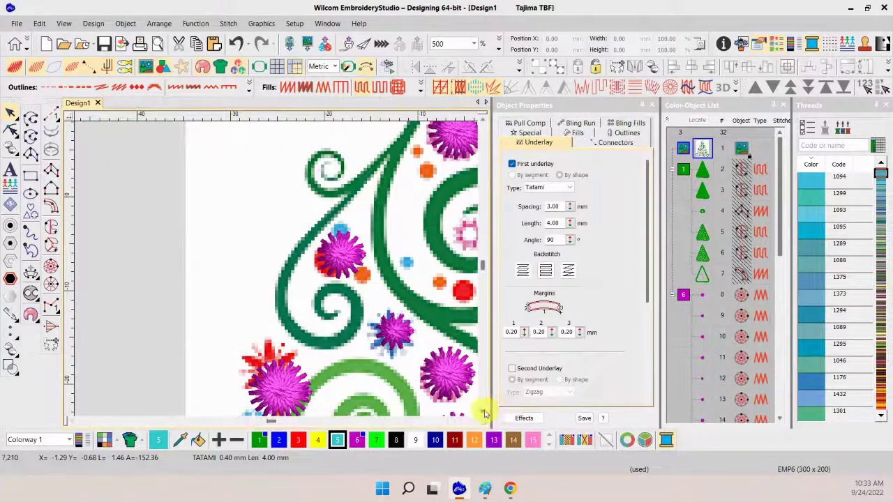
click(483, 412)
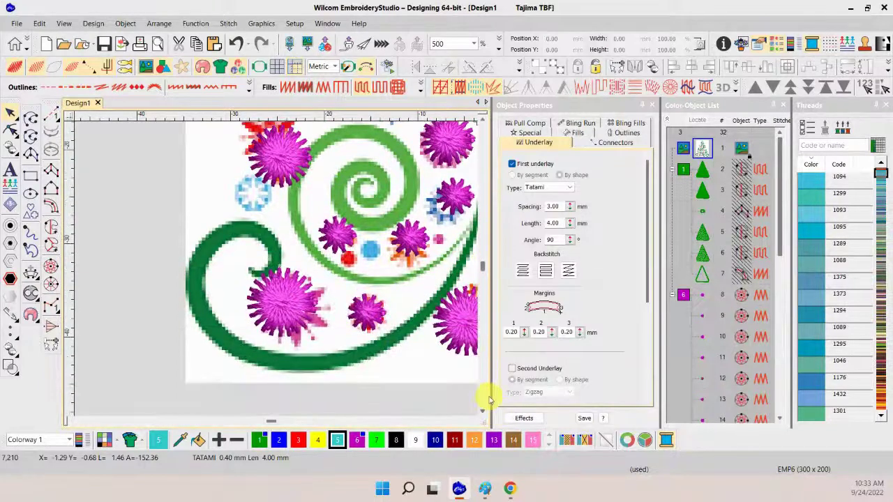
click(52, 170)
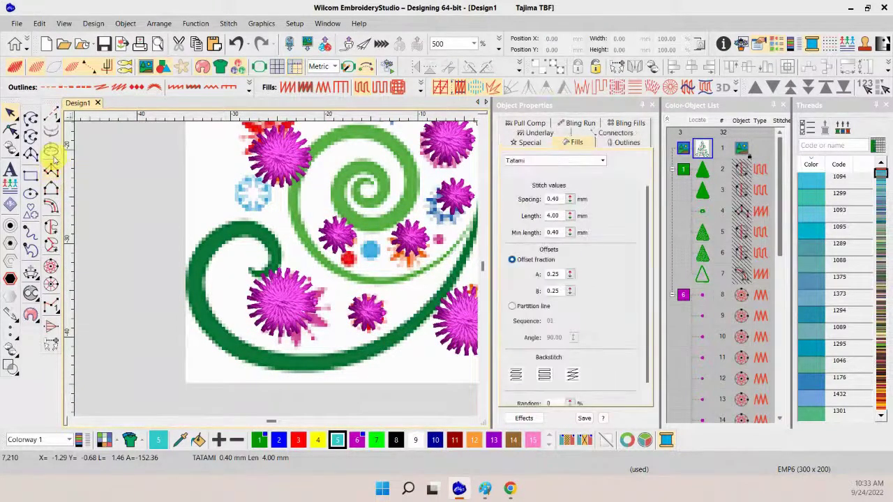
click(246, 270)
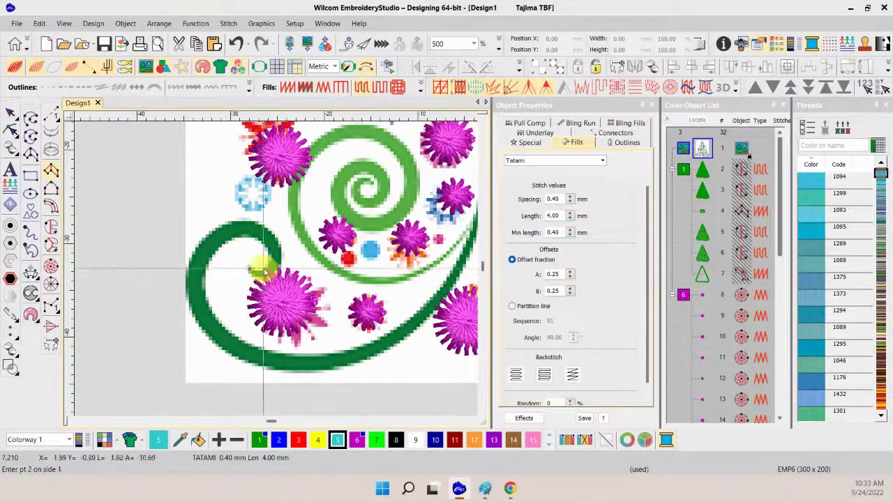
click(268, 263)
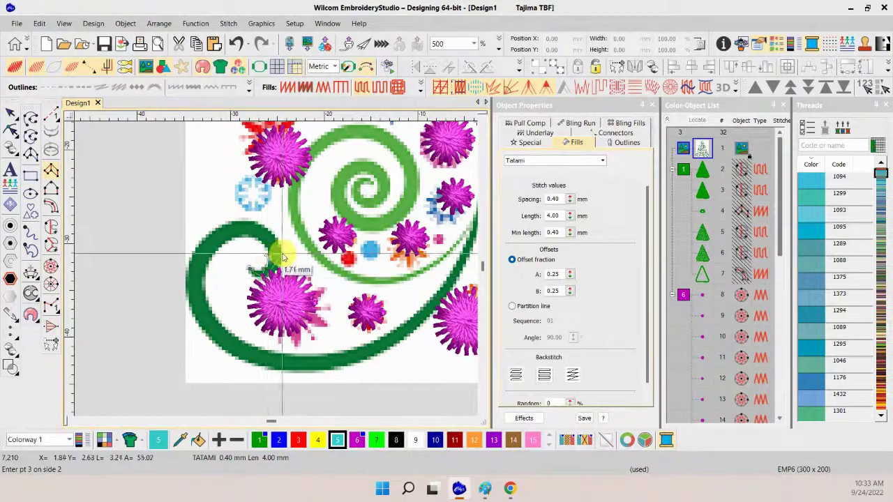
click(277, 243)
click(256, 230)
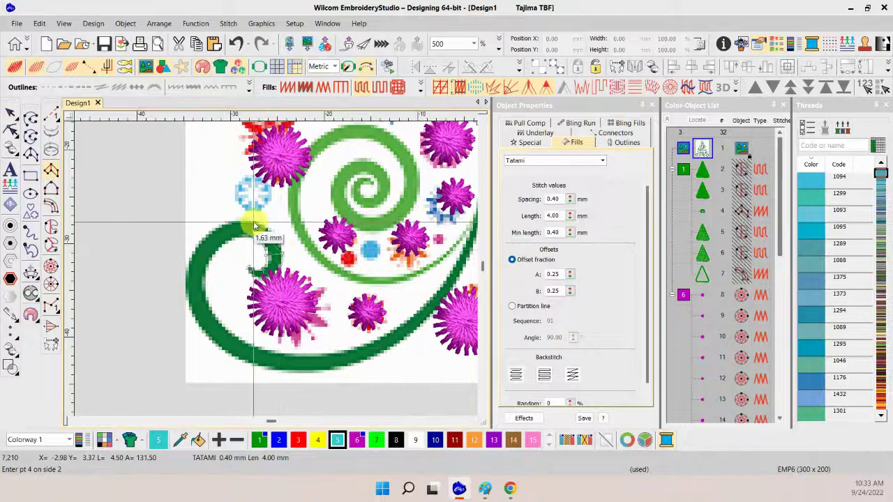
click(209, 236)
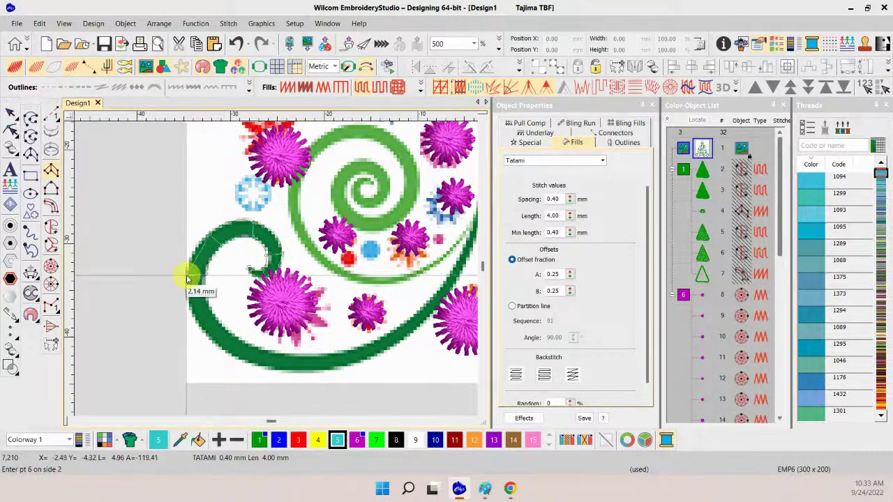
Continue the column along the lower-left dark green swirl's bottom curve up to its thin upper end, finish it and convert it to satin
click(188, 280)
click(203, 317)
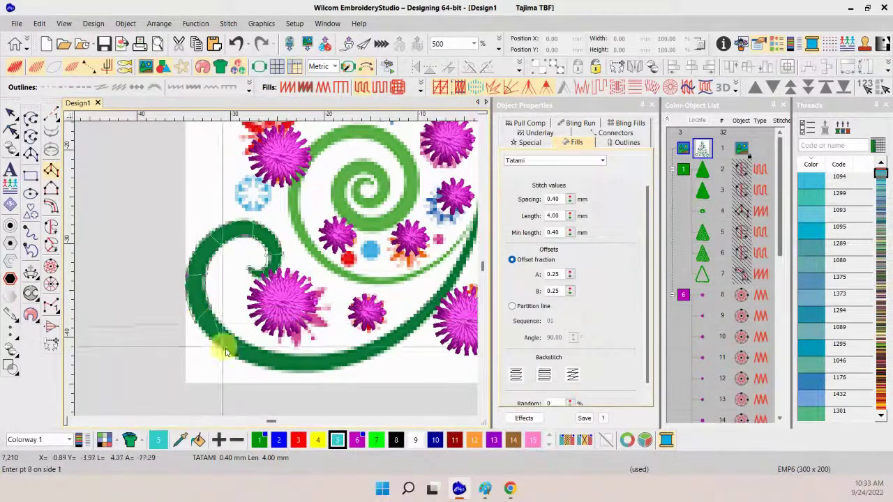
click(251, 354)
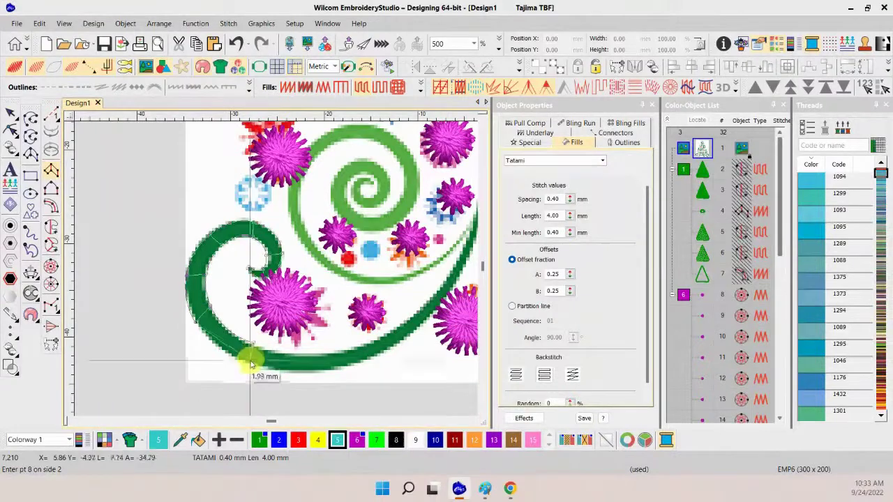
click(314, 355)
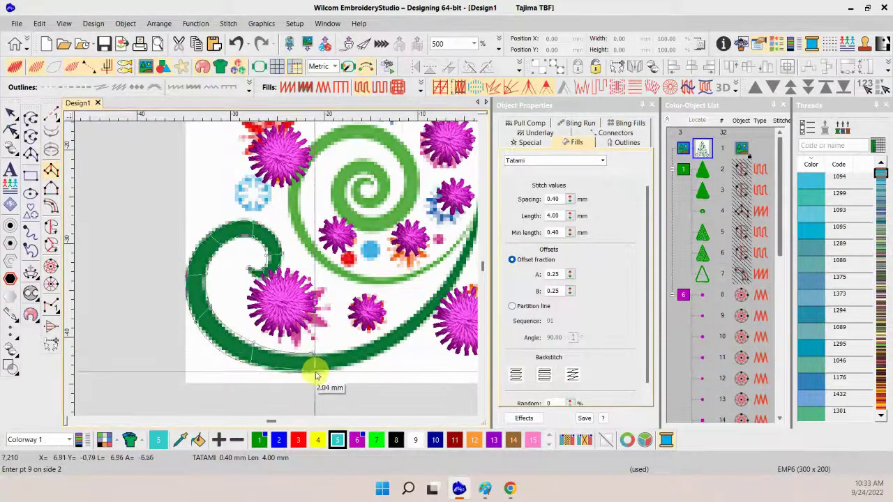
click(374, 349)
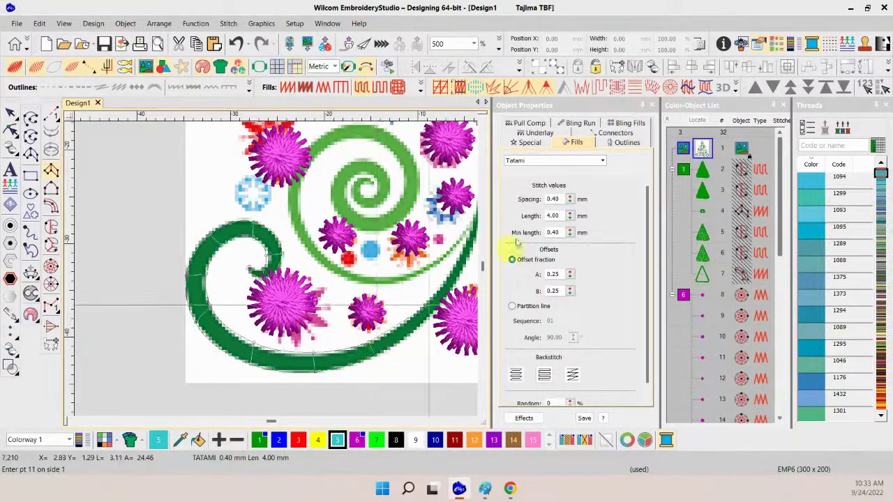
click(427, 304)
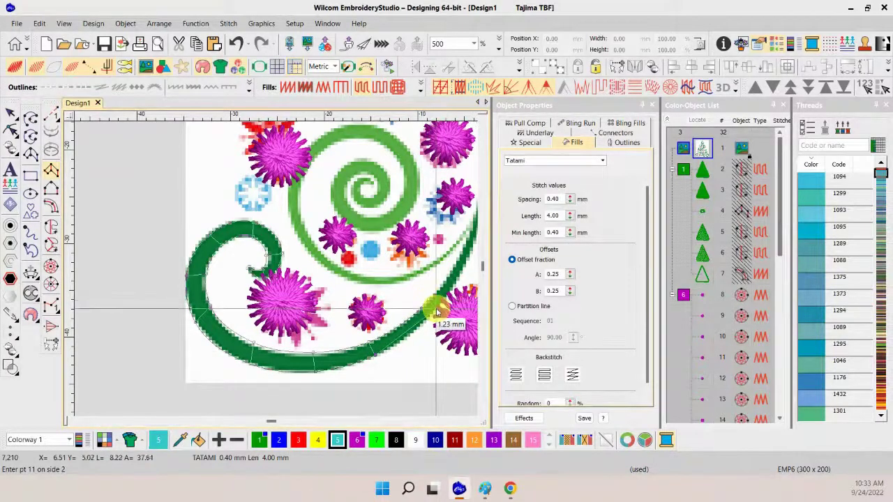
click(370, 262)
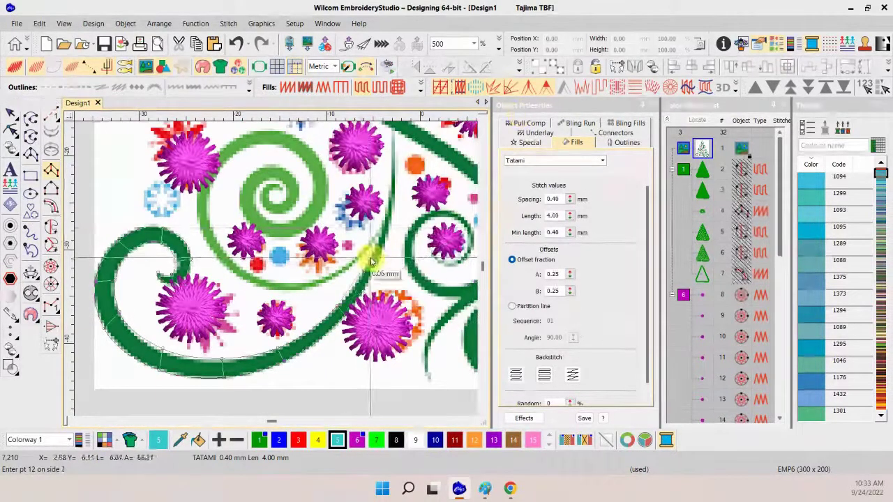
click(332, 192)
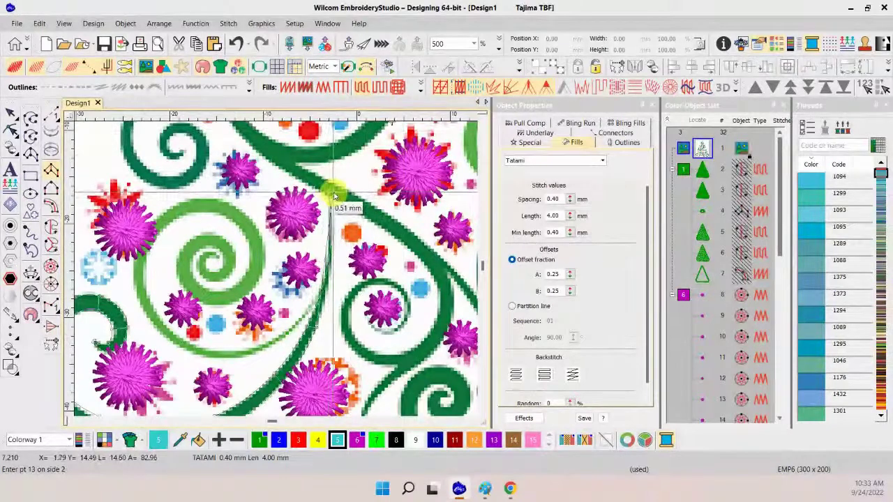
key(Return)
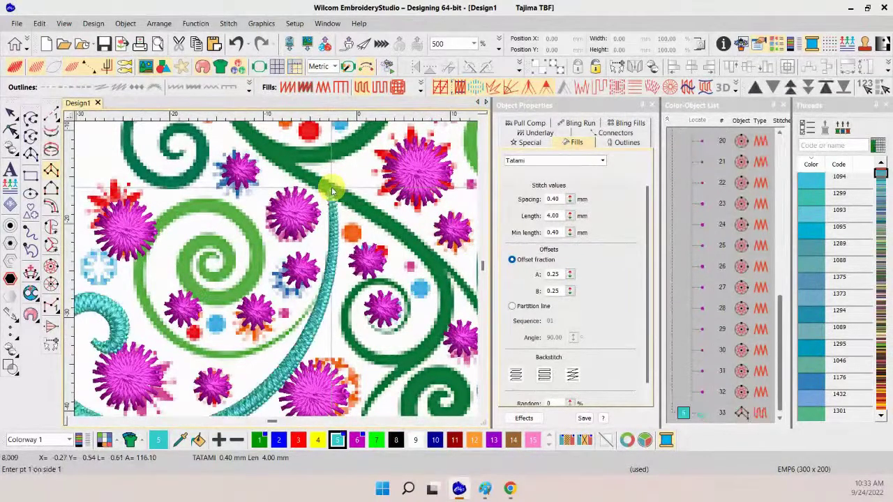
key(Escape)
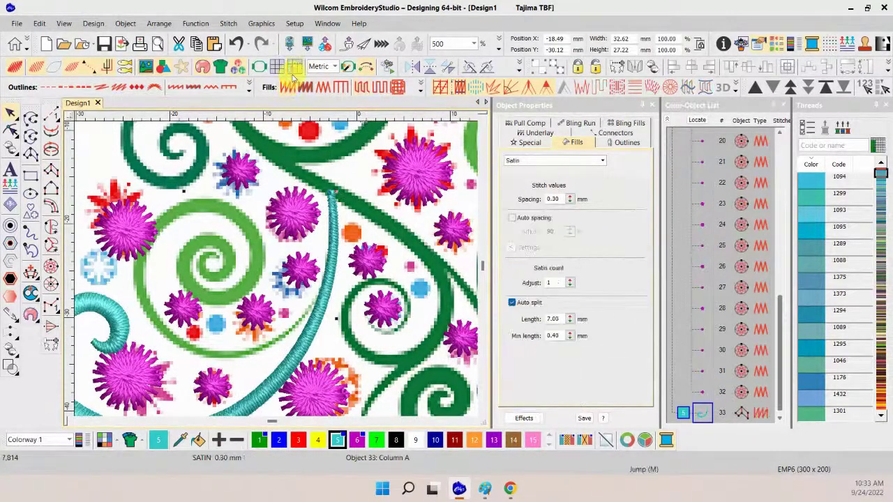
Start a two-sided tatami column on the light green spiral, tracing from its thin tail at the satin swirl around the bottom and left side
scroll(478, 410, down, 2)
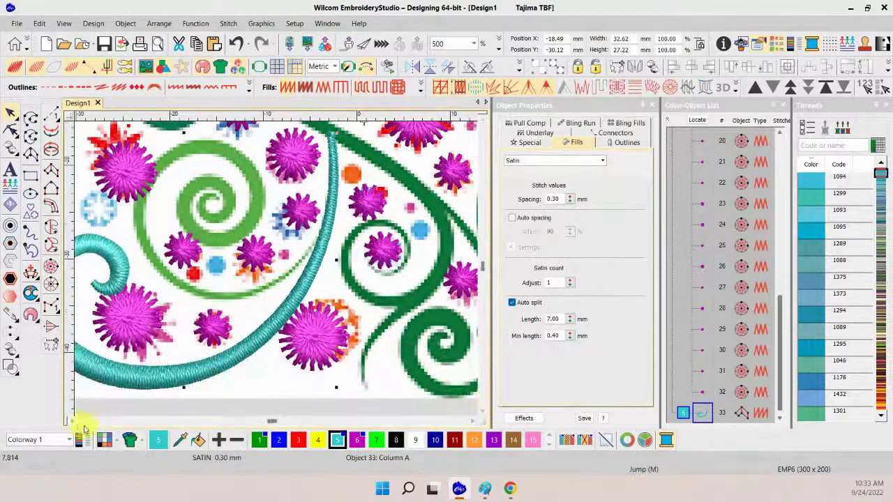
scroll(74, 422, left, 4)
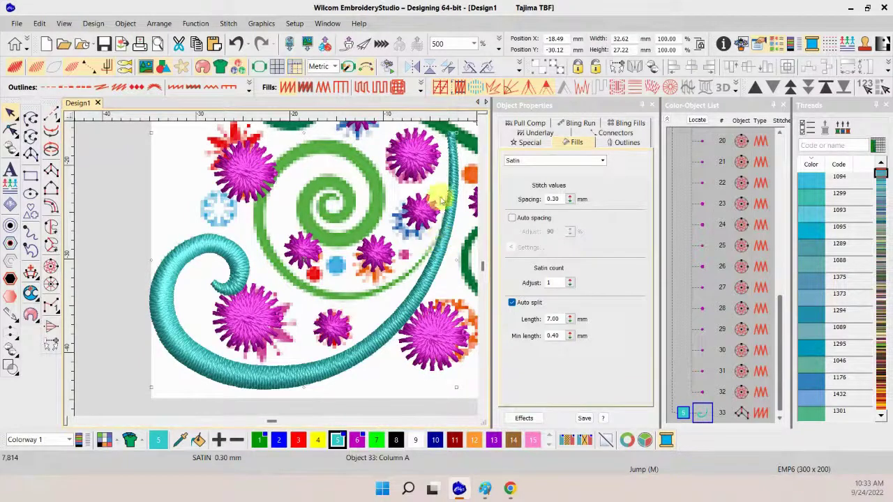
click(50, 170)
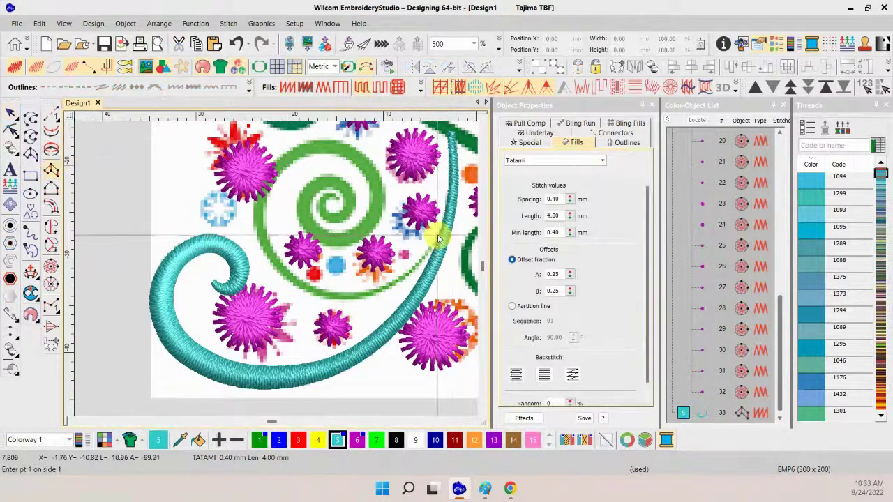
click(439, 238)
right_click(391, 284)
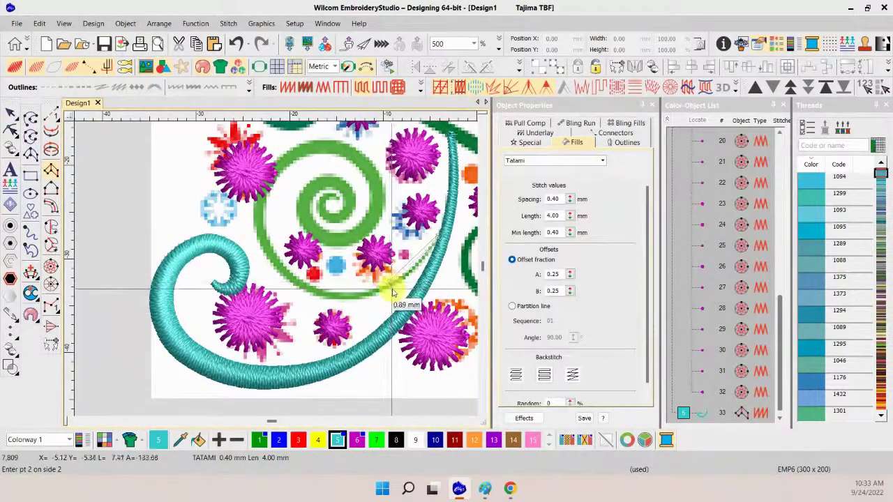
right_click(326, 296)
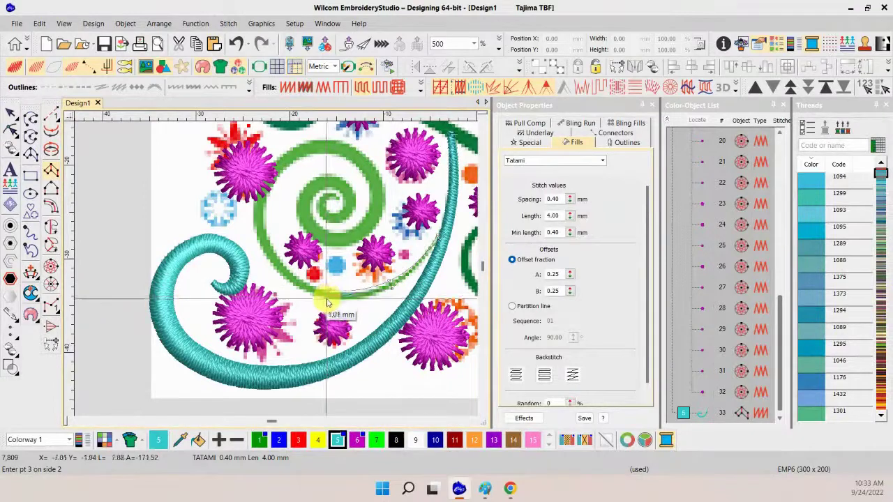
right_click(274, 259)
right_click(264, 213)
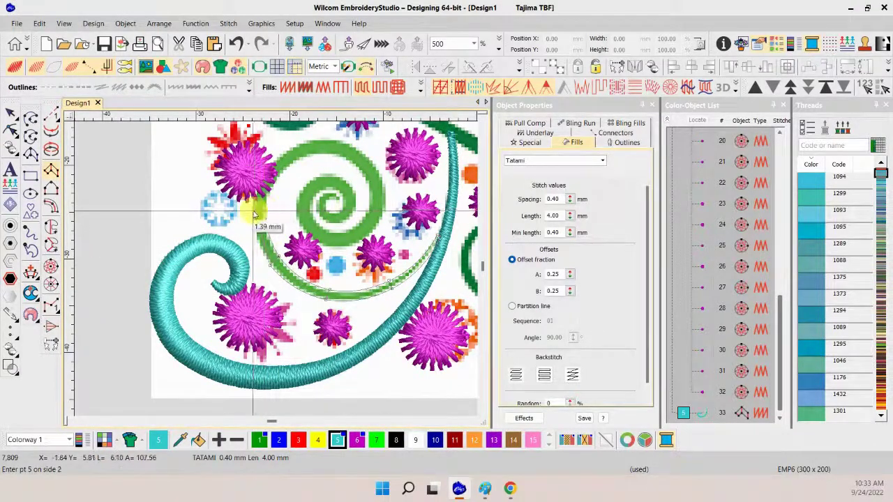
right_click(278, 165)
scroll(284, 159, up, 2)
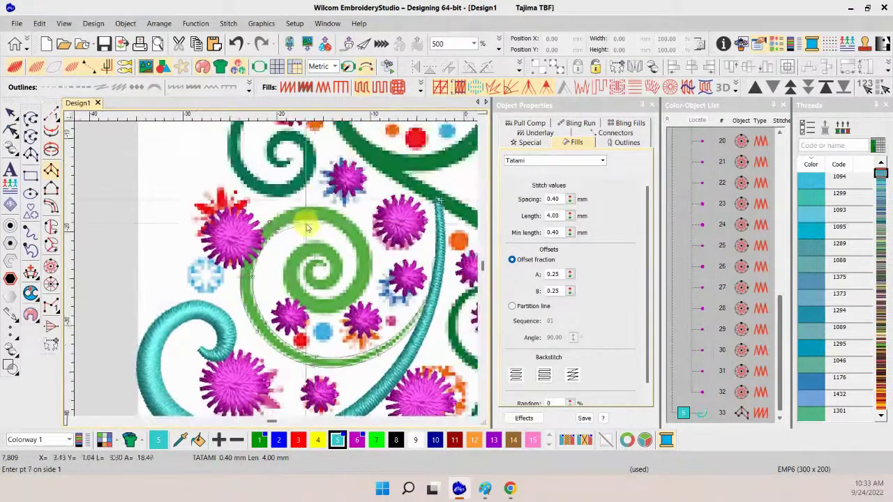
Continue the spiral column over the top, down the right side and around the inner loop's bottom and left side
right_click(327, 208)
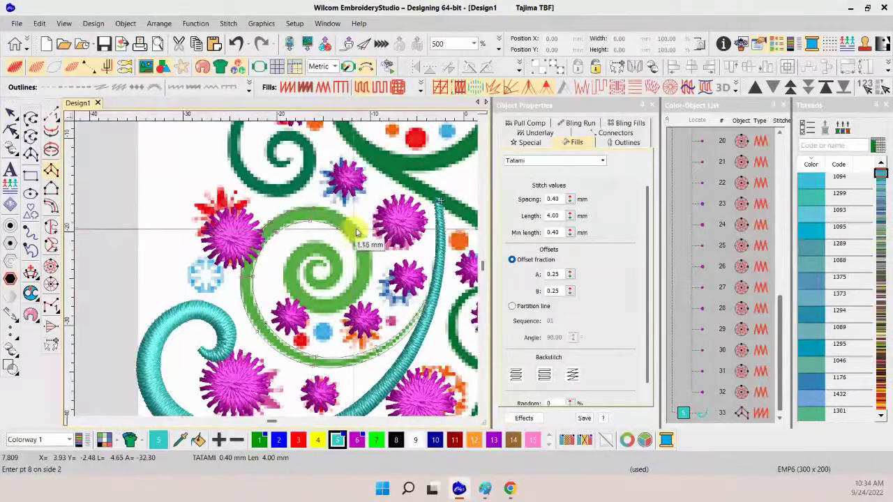
right_click(357, 256)
right_click(369, 268)
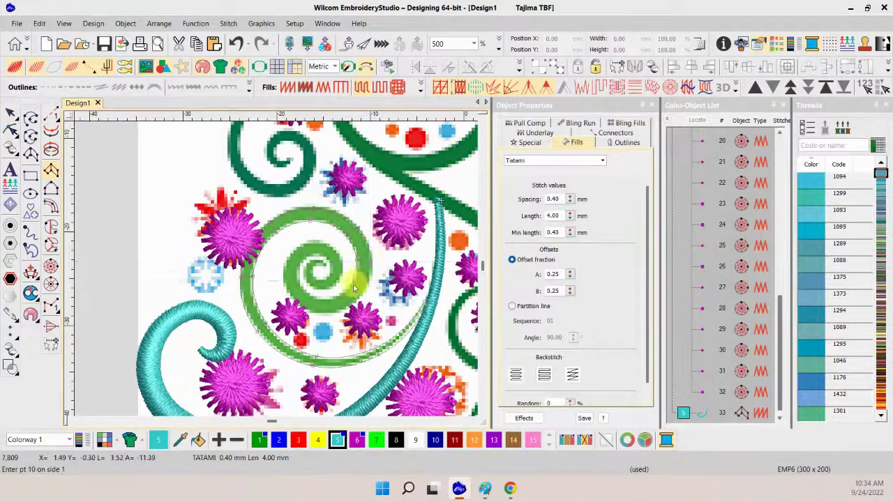
right_click(356, 293)
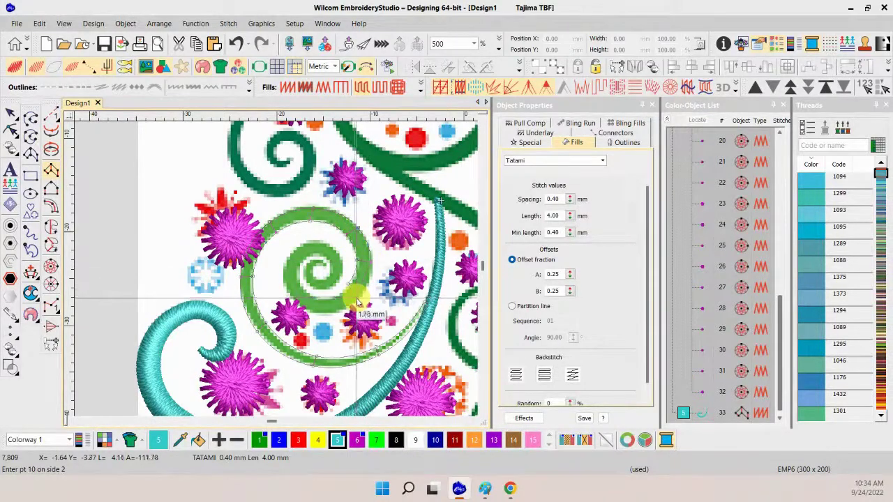
right_click(321, 307)
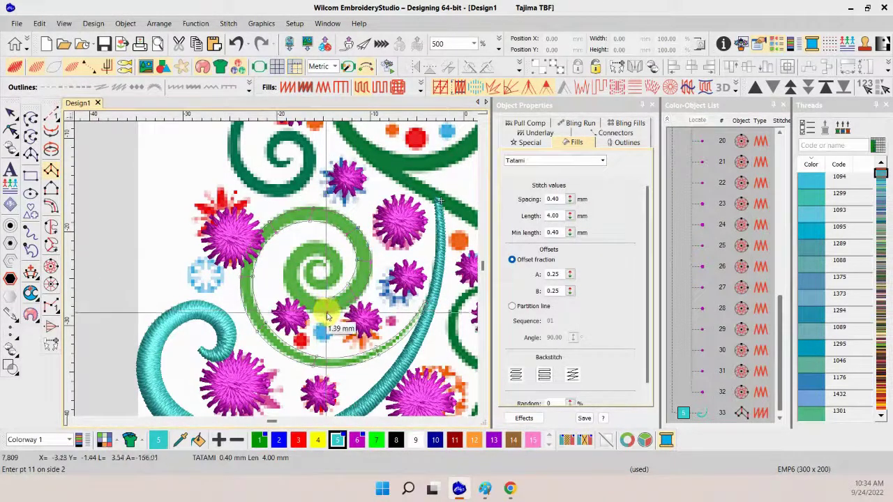
right_click(293, 271)
right_click(296, 246)
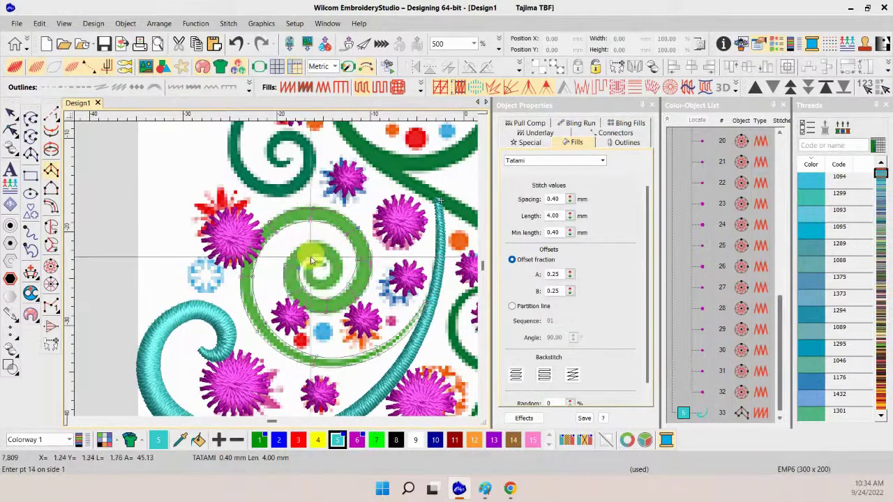
Trace the innermost turns of the light green spiral to its centre and finish the tatami column
right_click(317, 254)
right_click(332, 258)
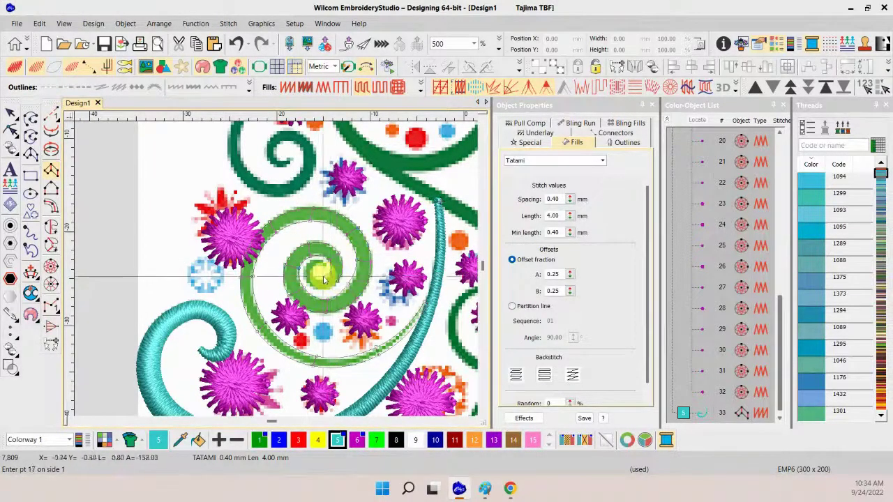
right_click(328, 298)
right_click(309, 288)
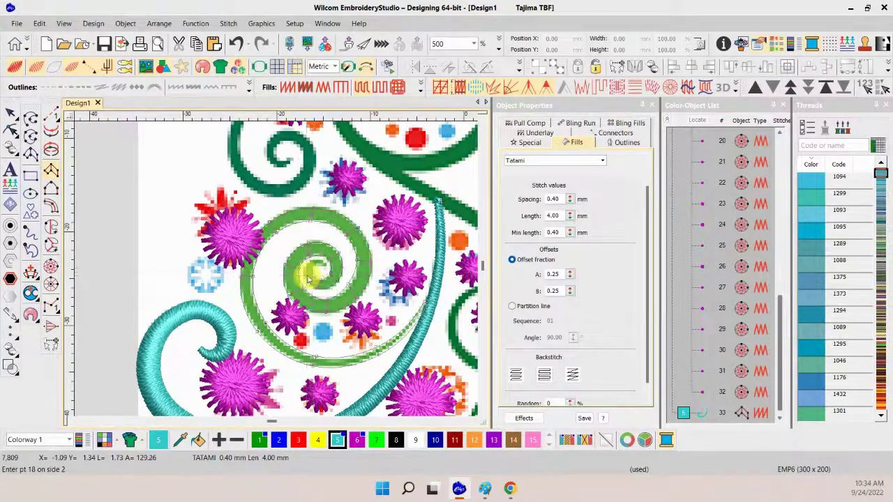
right_click(309, 265)
right_click(321, 269)
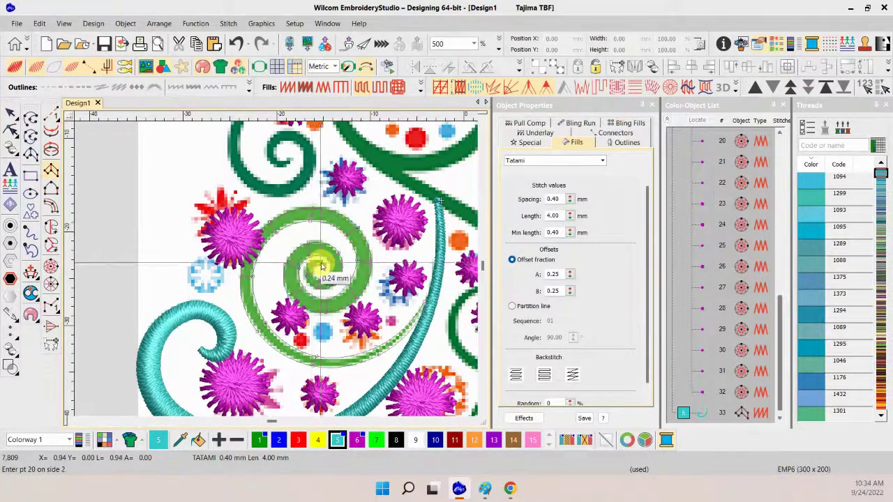
key(Return)
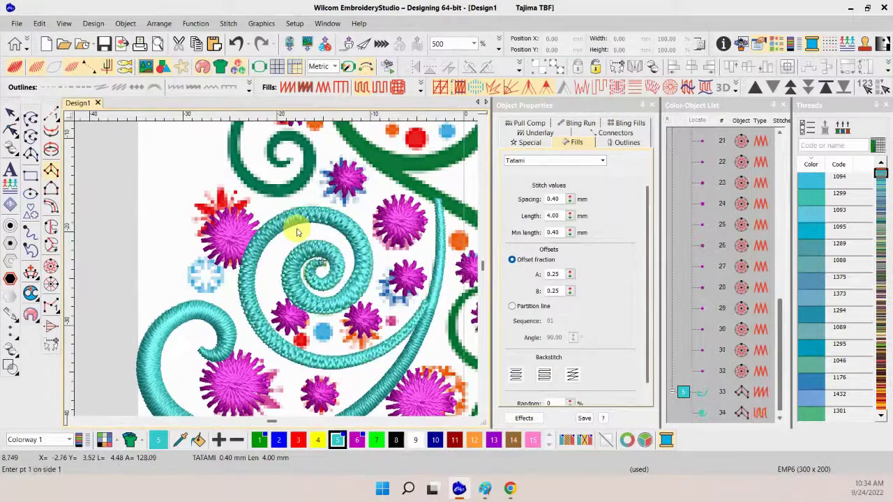
Convert the spiral to a satin fill and place it before the lower-left swirl in the stitching sequence
click(701, 411)
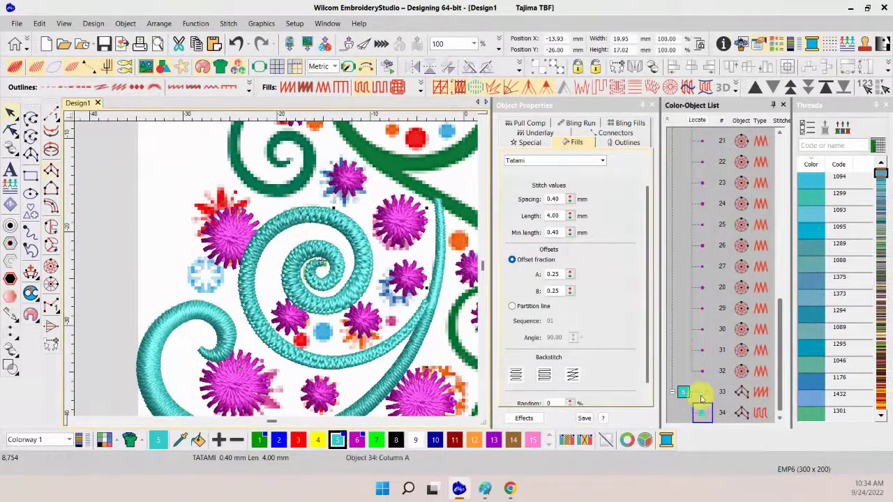
click(288, 86)
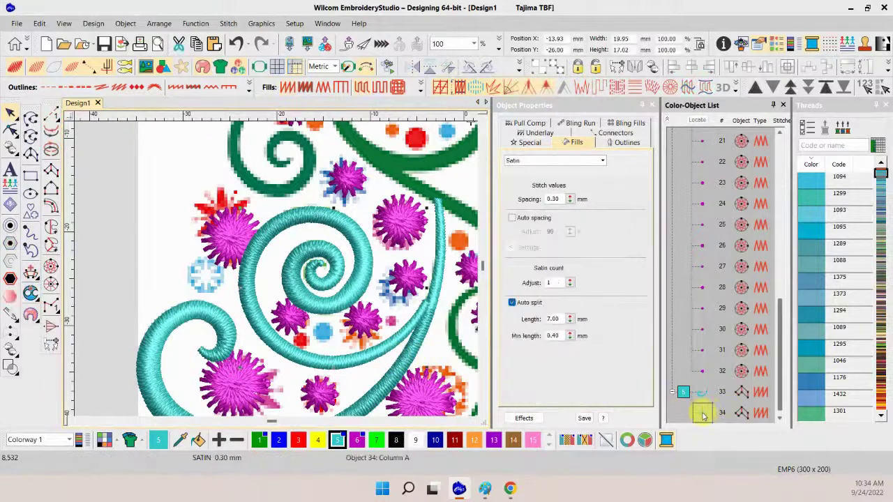
click(702, 413)
key(Delete)
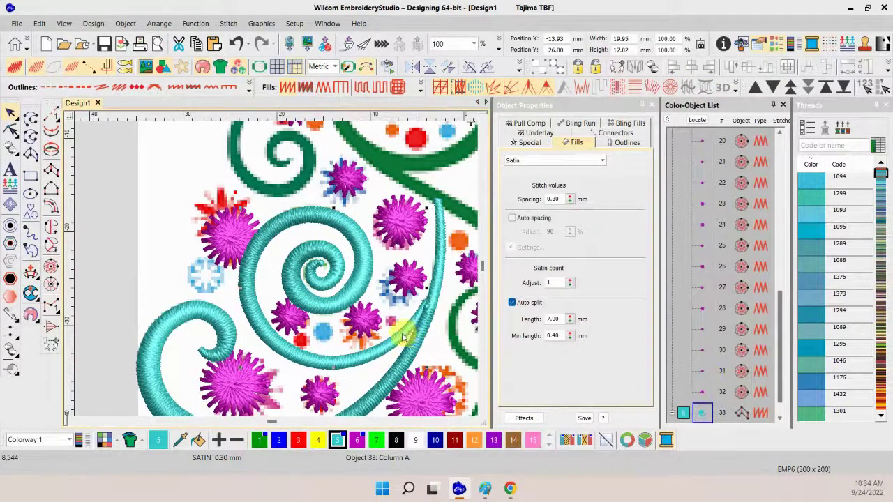
Reshape the spiral's outer tail so its end point tucks under the neighbouring satin swirl
click(14, 117)
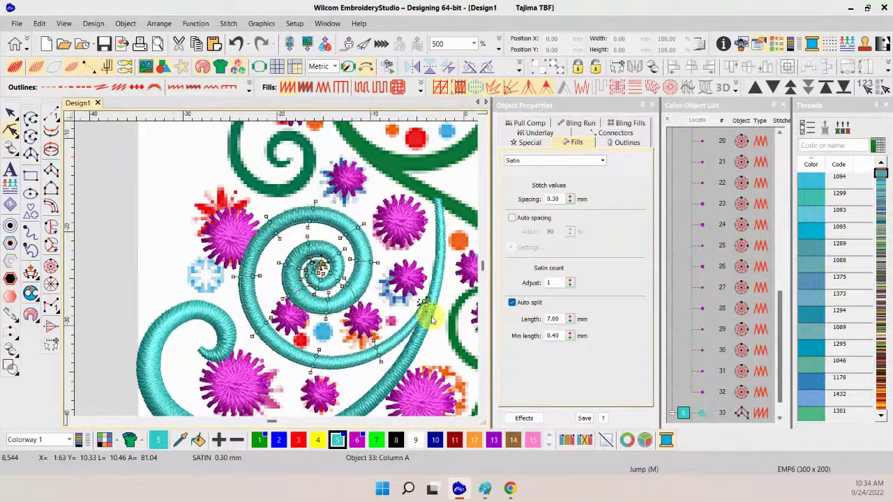
drag(425, 302, 438, 307)
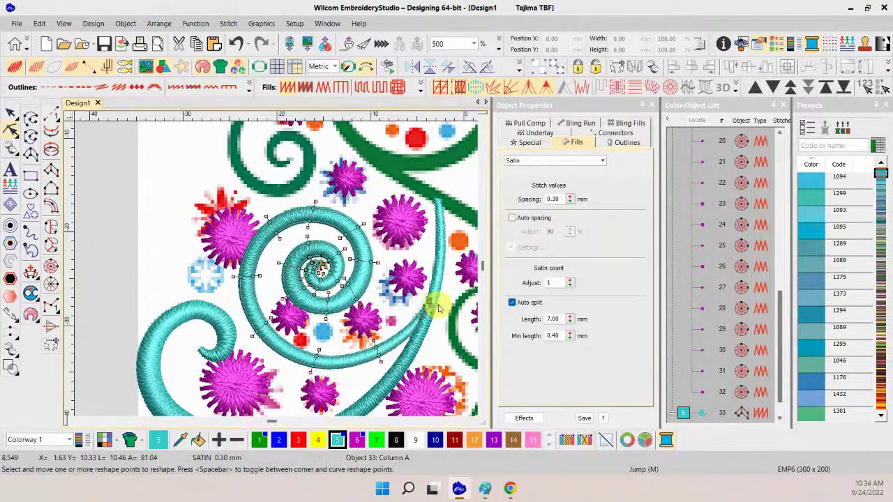
key(Escape)
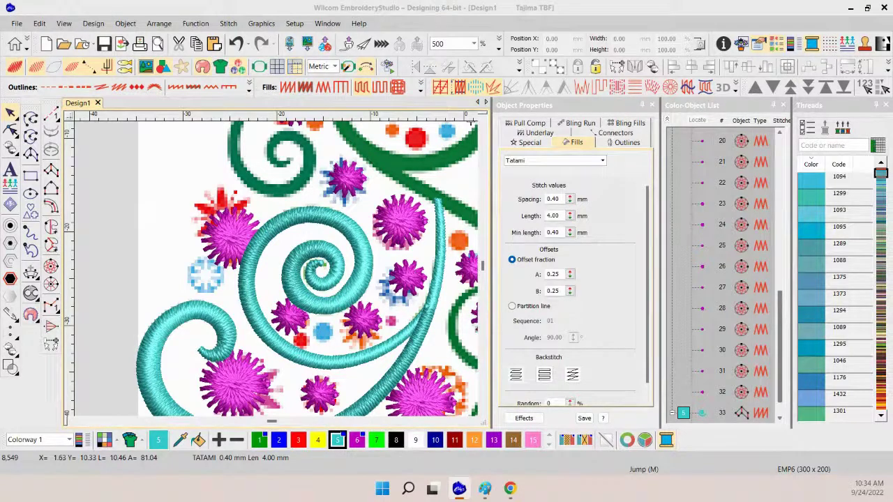
Set the satin spacing of both colour 5 swirls to 0.20 mm and open their underlay settings
drag(782, 372, 783, 412)
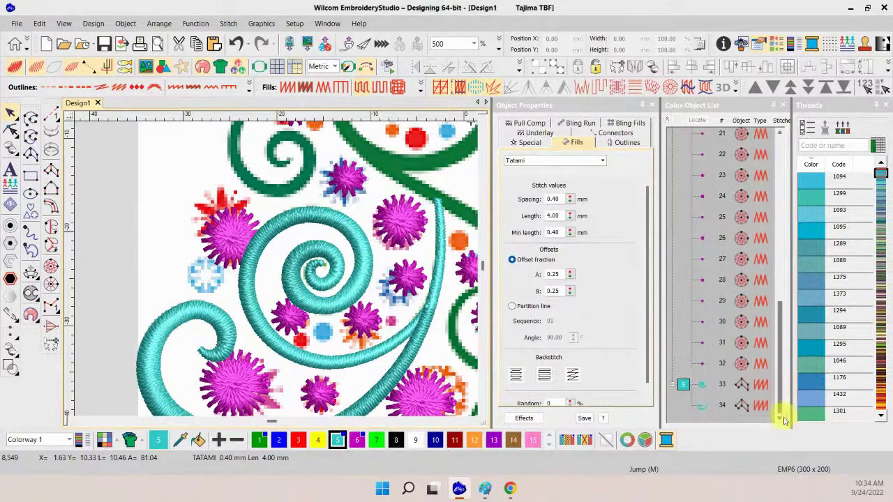
click(701, 378)
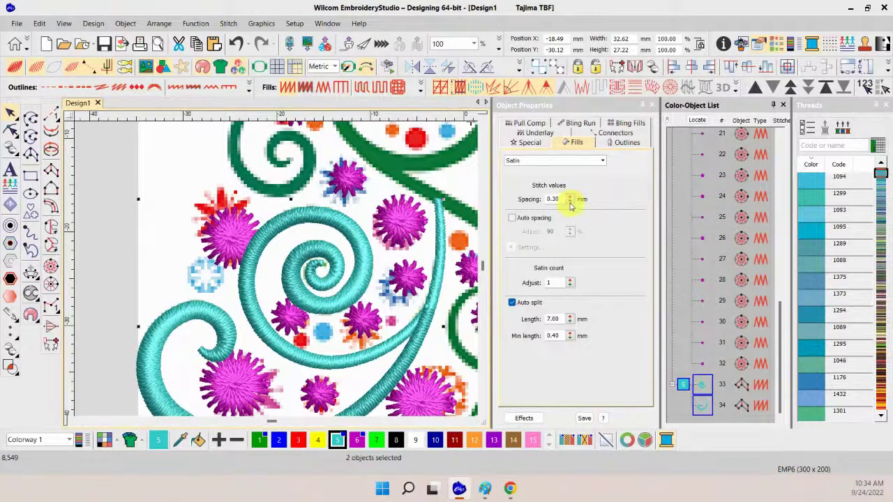
drag(570, 203, 525, 268)
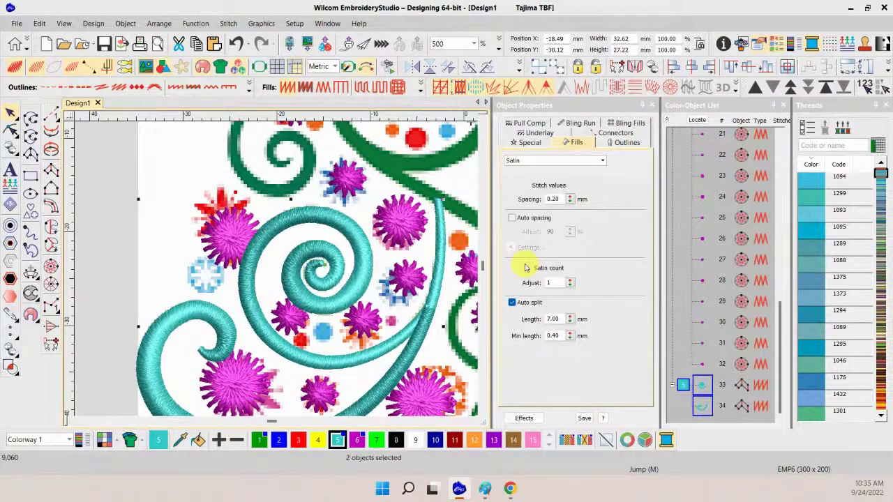
click(540, 133)
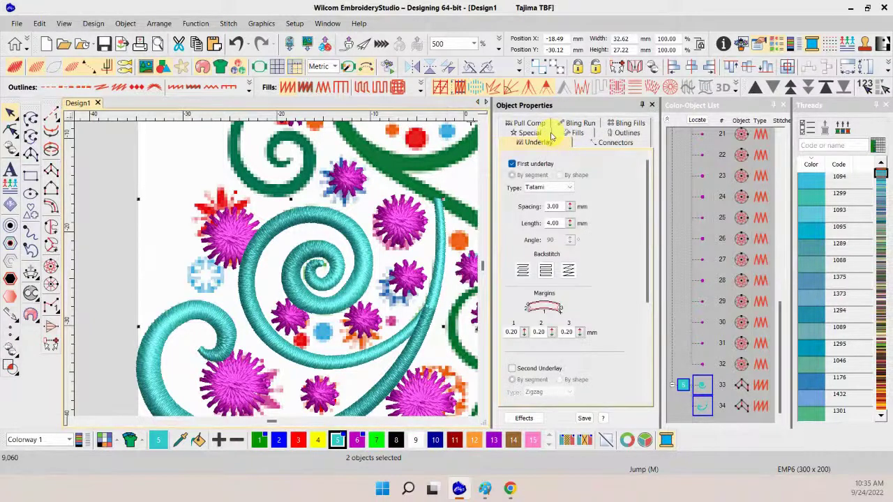
Give both colour 5 swirls an Edge run first underlay and a Double Zigzag second underlay
click(568, 187)
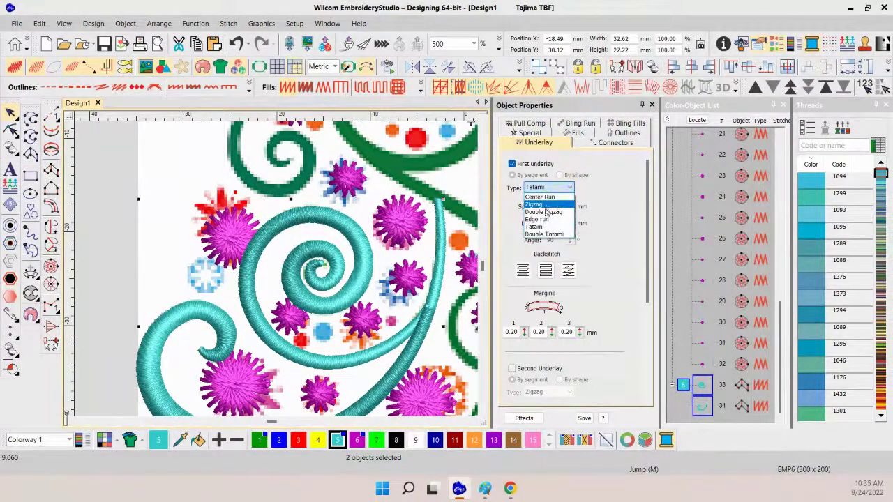
click(547, 220)
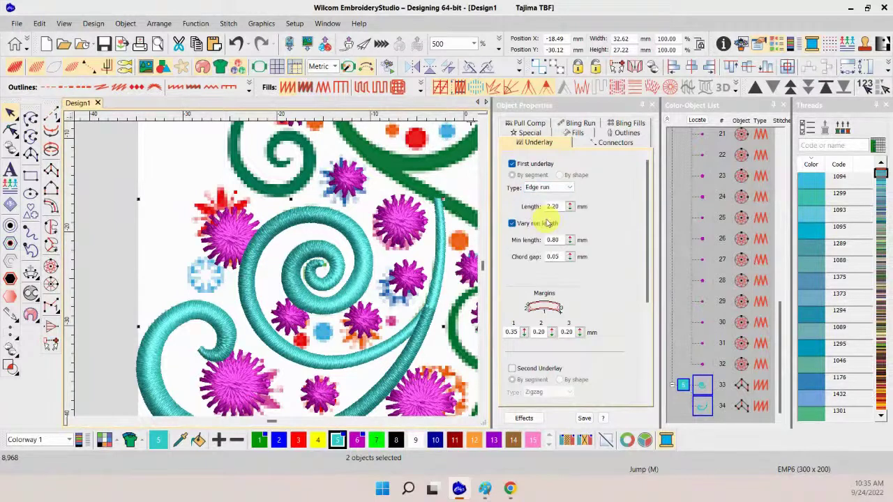
click(512, 368)
click(569, 394)
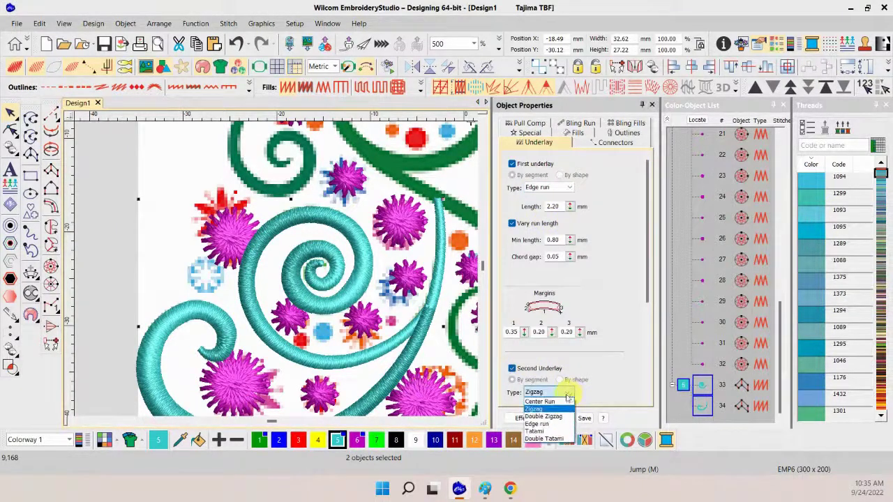
click(551, 436)
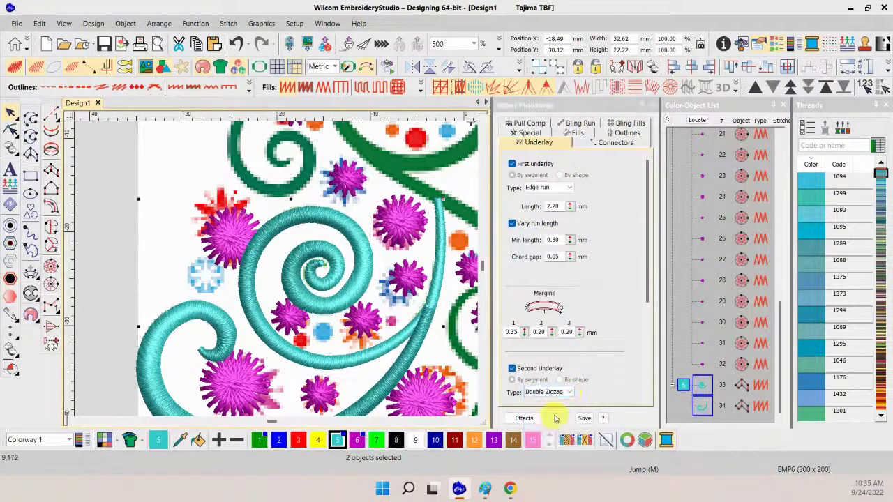
Examine the swirls' stitches and underlay with the artwork hidden, TrueView off and nothing selected
click(146, 66)
click(19, 67)
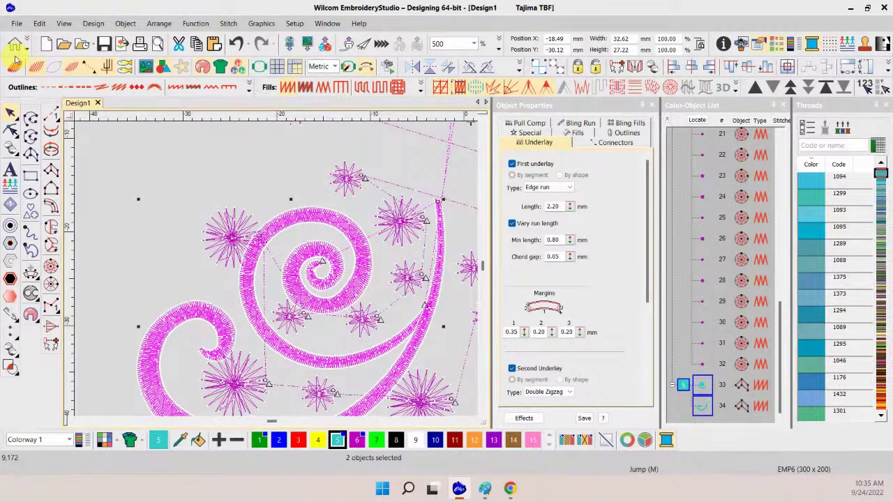
click(678, 286)
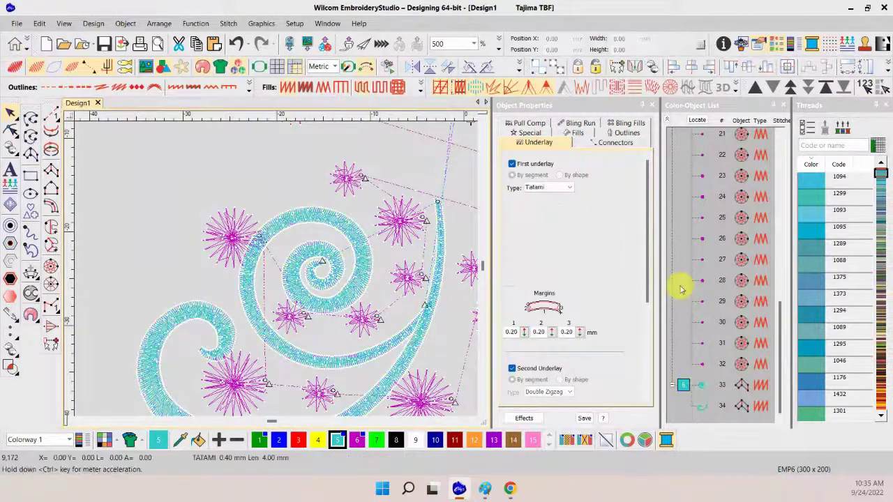
Restore TrueView and the background artwork and view the whole tree at 150% zoom
click(15, 67)
click(474, 43)
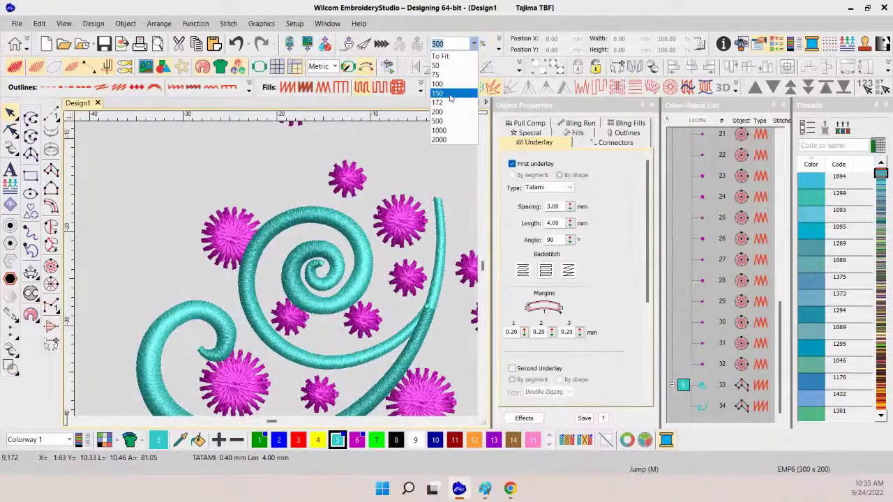
click(438, 92)
click(147, 65)
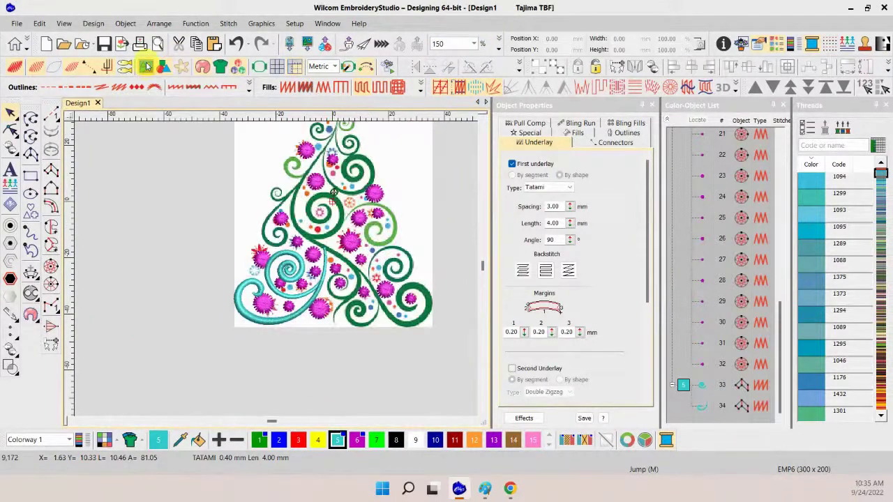
click(484, 119)
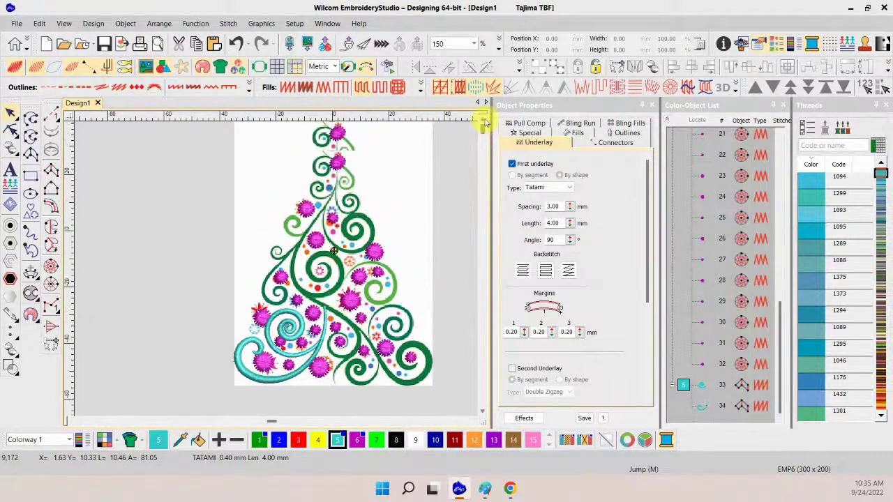
click(485, 119)
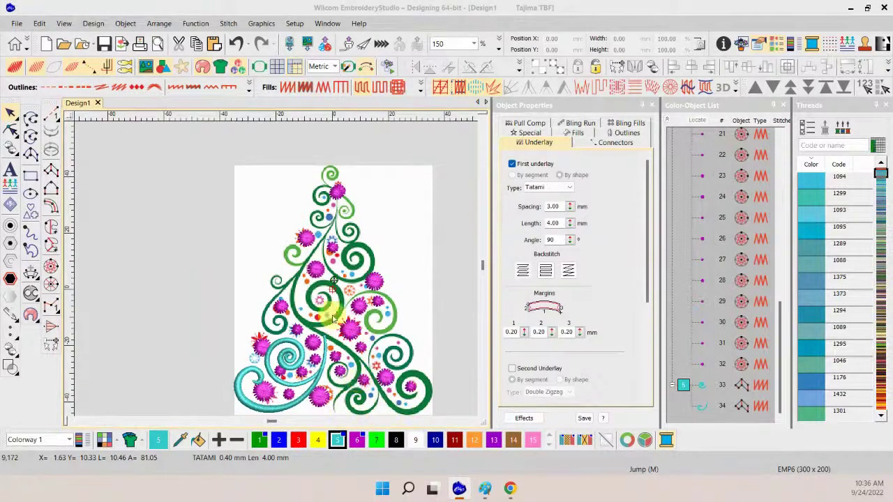
Digitize an open running-stitch line in colour 5 from the finished satin swirl along the dark green stem to the tree's lower-right swirls
click(30, 117)
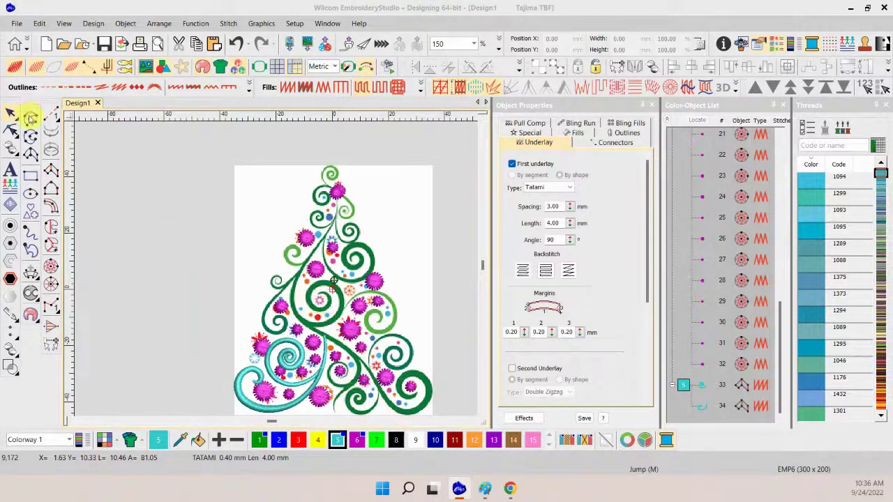
click(324, 339)
click(351, 349)
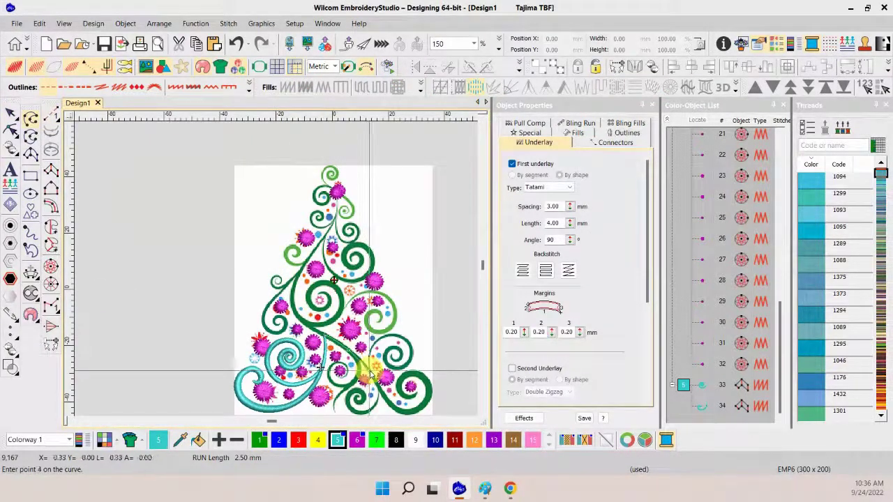
click(383, 395)
click(321, 318)
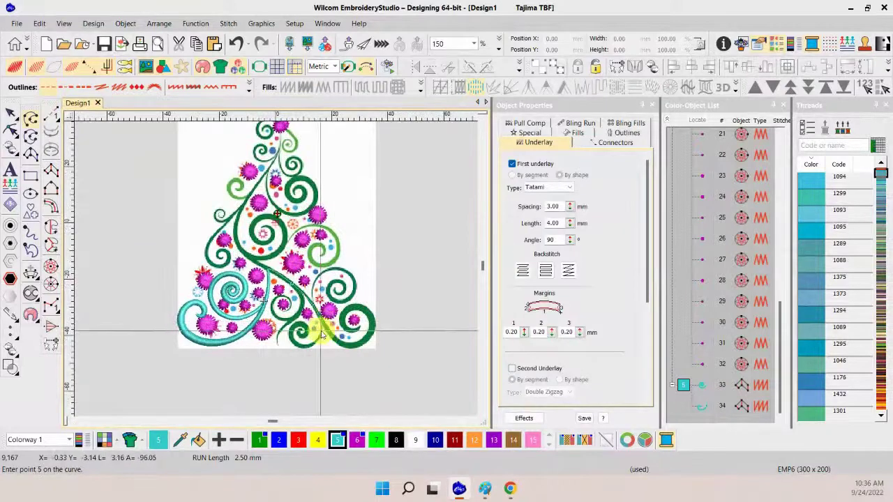
key(Return)
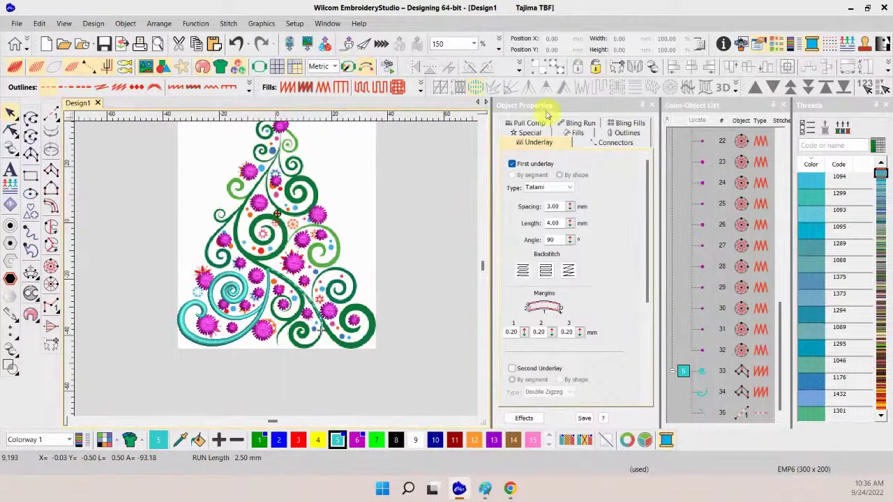
click(484, 123)
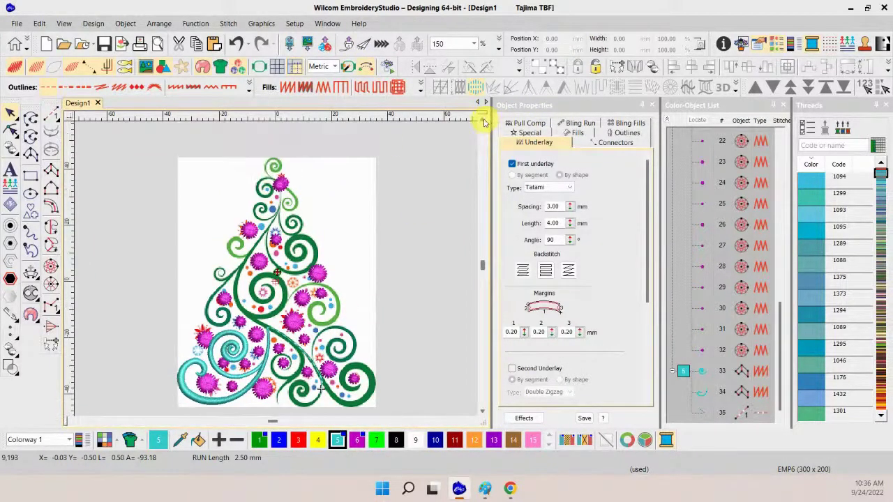